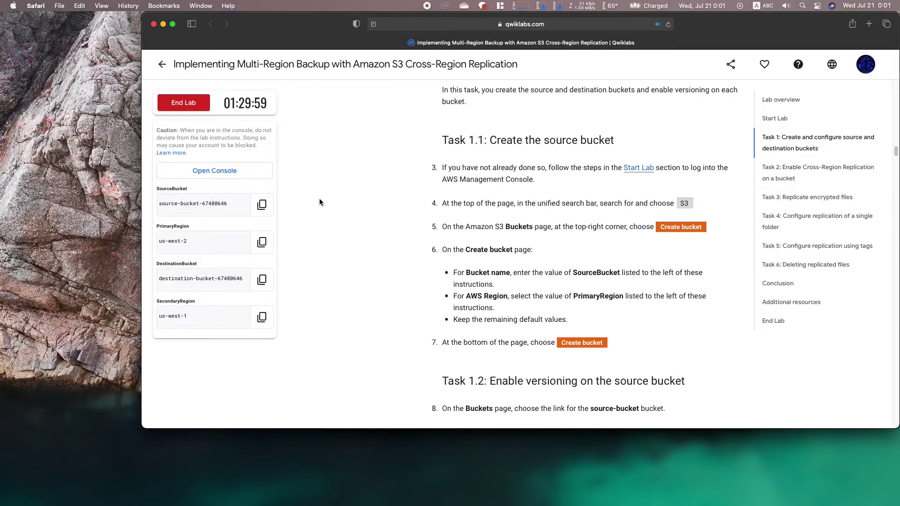
- Open the lab's AWS Management Console and arrange it in its own window alongside the lab instructions
left_click(237, 169)
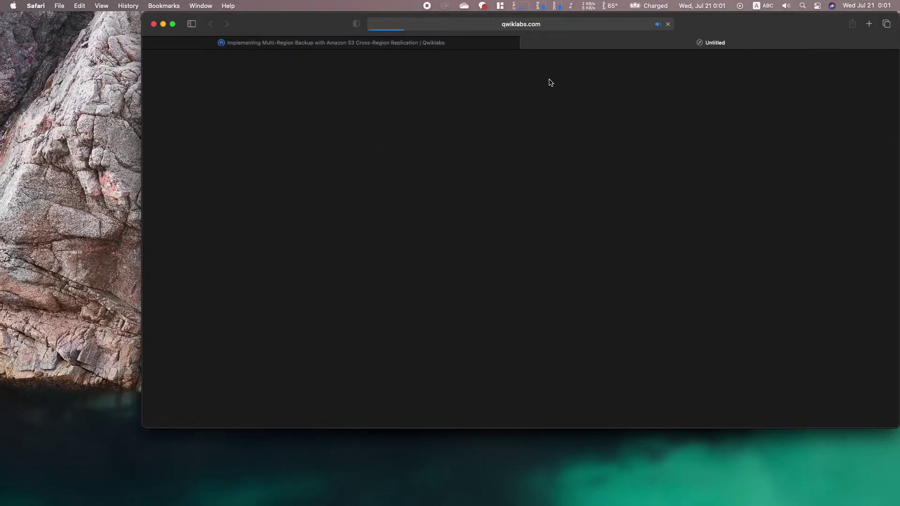
left_click_drag(576, 44, 568, 96)
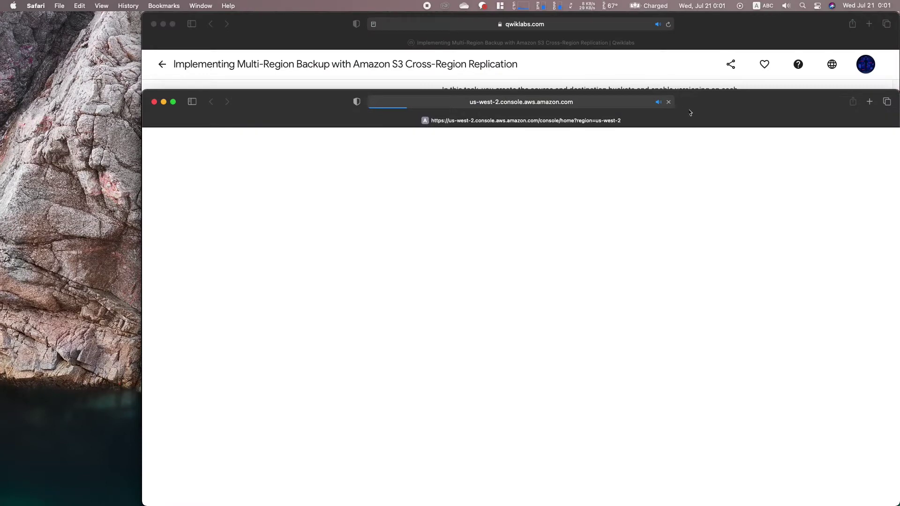
left_click_drag(690, 112, 694, 49)
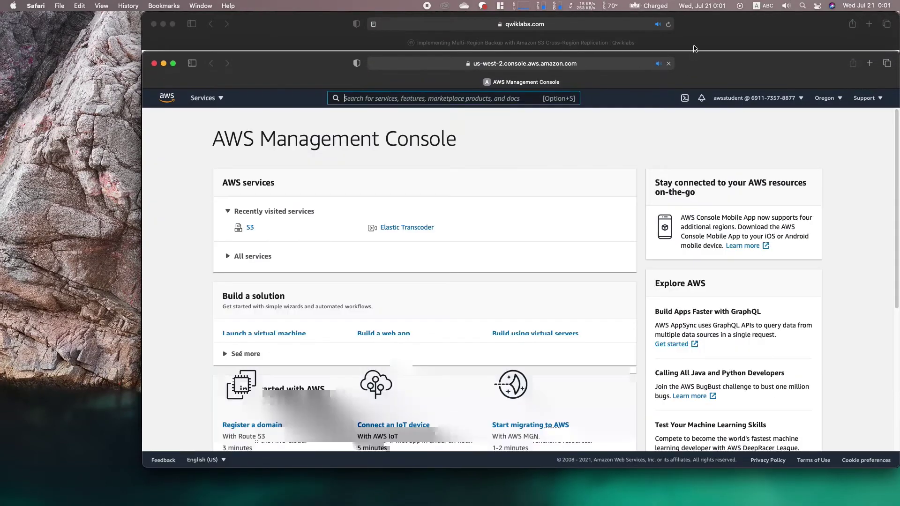
left_click_drag(705, 64, 705, 50)
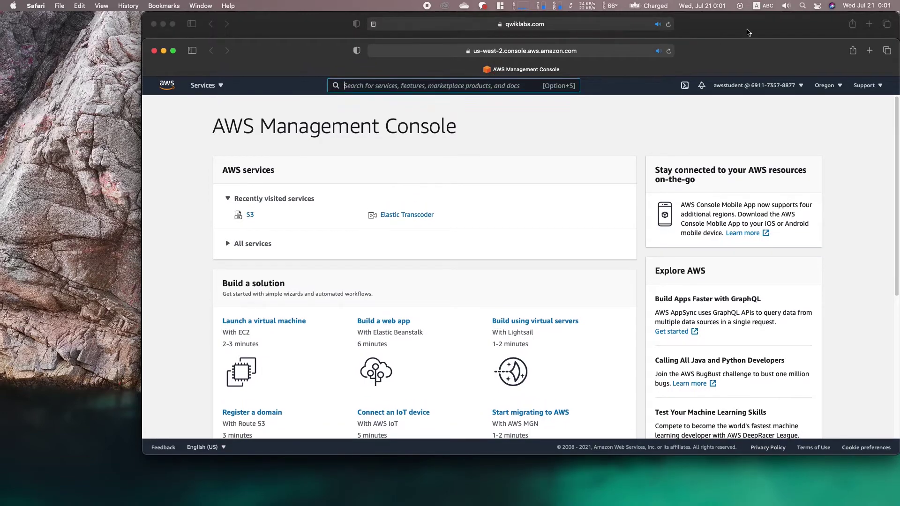
left_click_drag(786, 23, 358, 21)
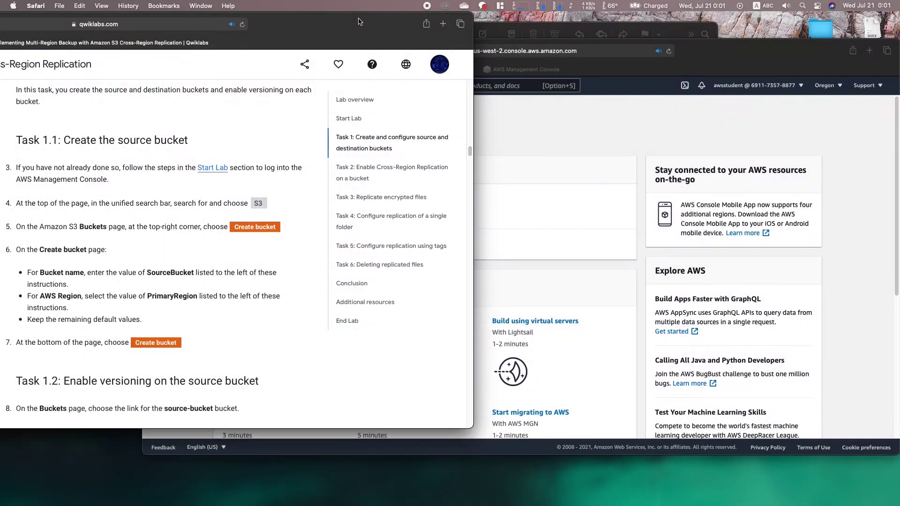
- Search the AWS console's services for "s3" and open the S3 service
left_click(481, 96)
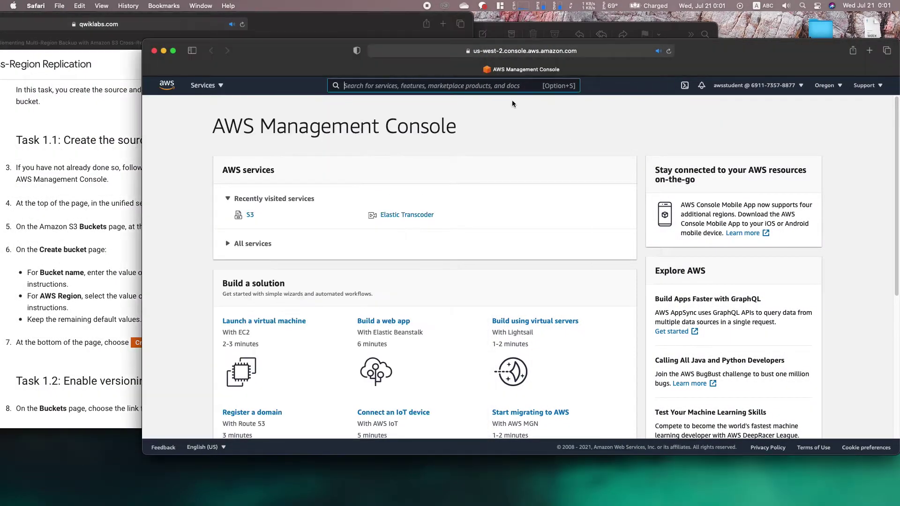
type("s3")
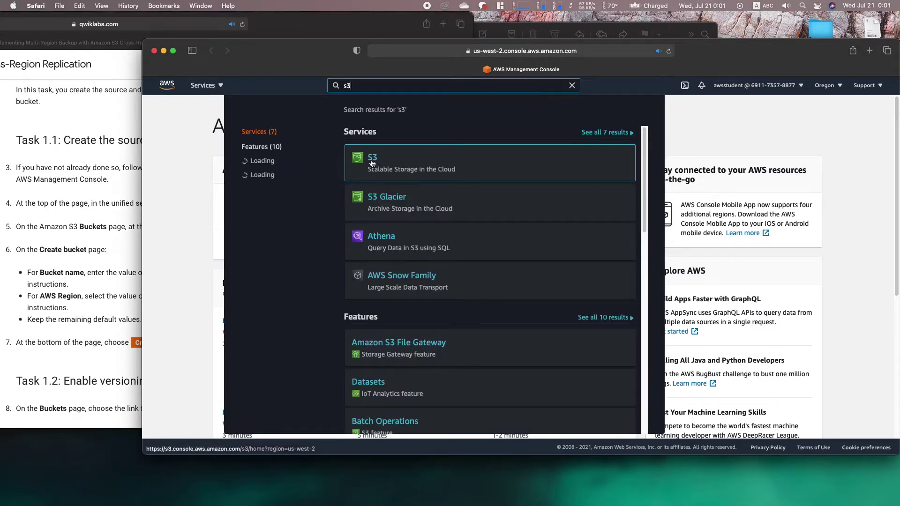
left_click(371, 161)
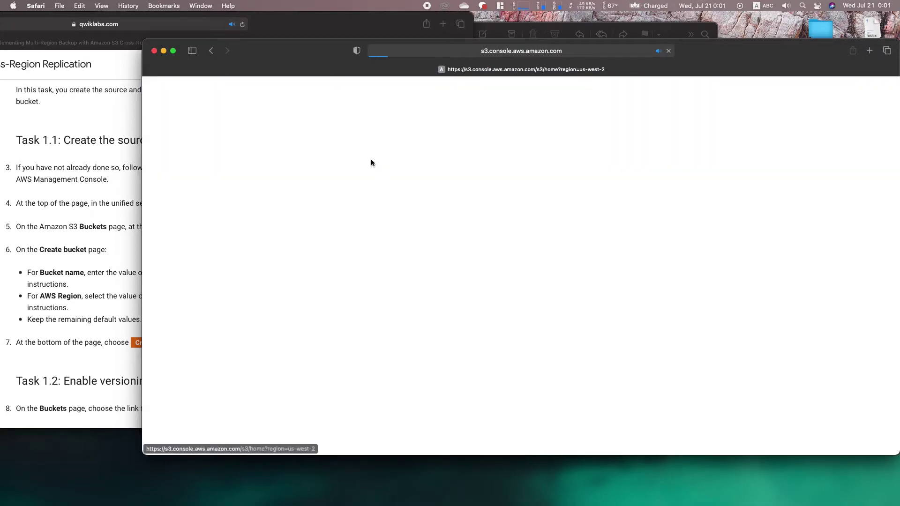
- Copy the SourceBucket value from the lab page and start a new bucket named source-bucket-67480646
left_click(87, 168)
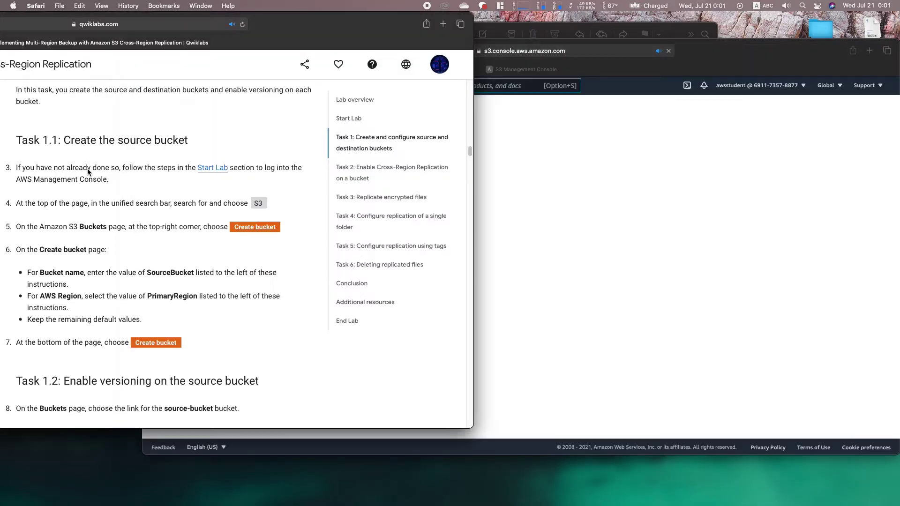
scroll(88, 168, "down", 2)
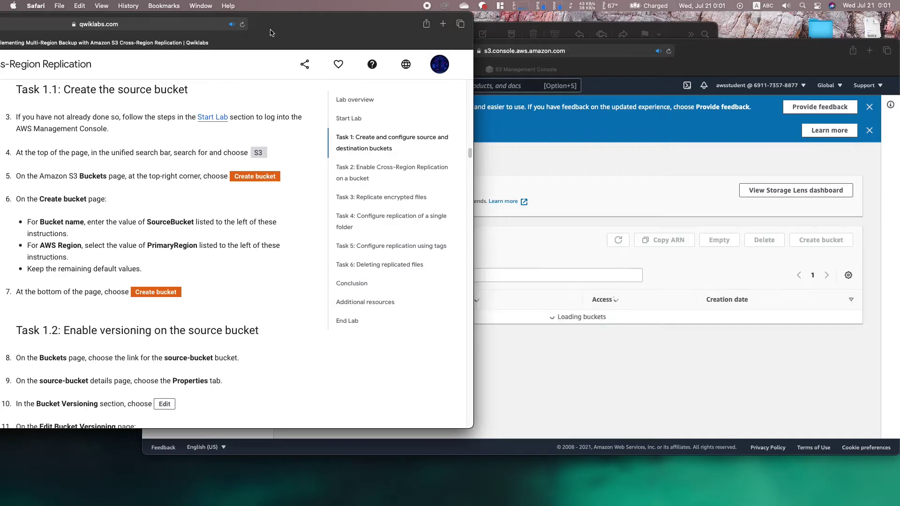
left_click_drag(270, 32, 548, 32)
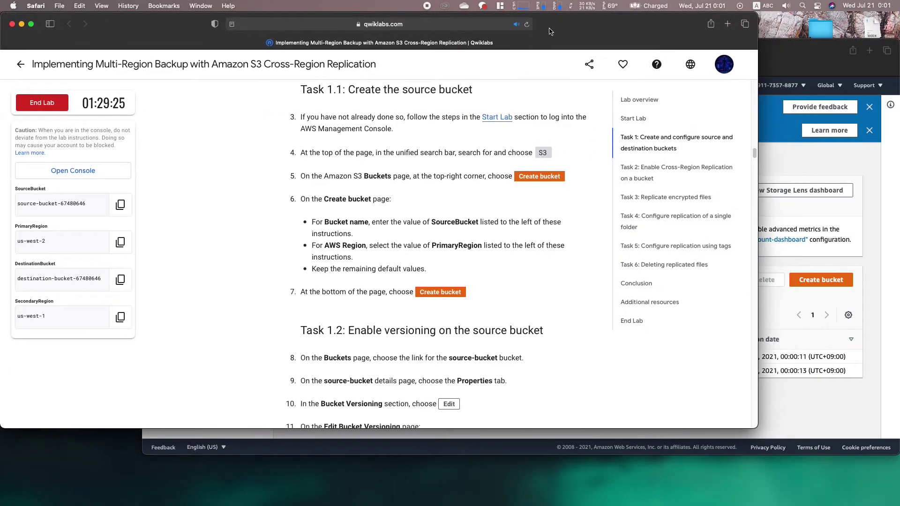
left_click(120, 204)
left_click(826, 225)
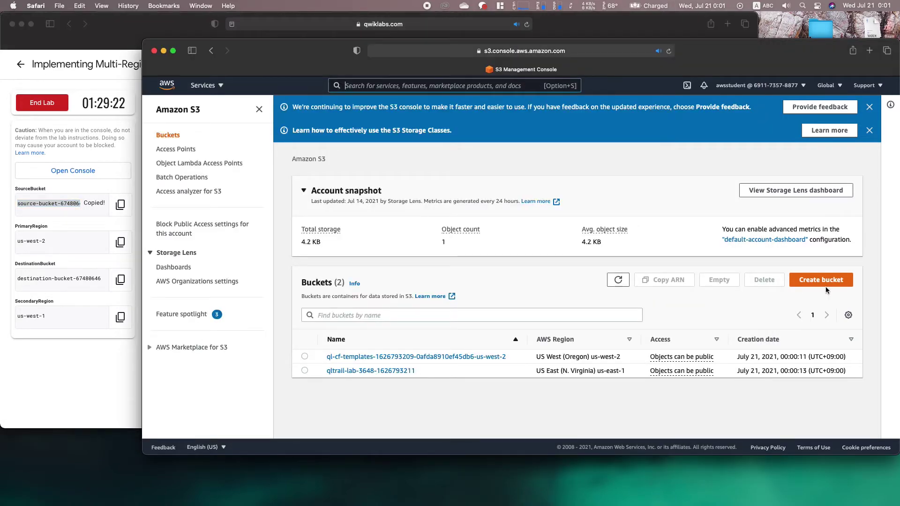
left_click(826, 281)
left_click(392, 247)
key("super+v")
- Check the bucket settings against the lab instructions and create the source bucket with the remaining defaults
left_click(94, 368)
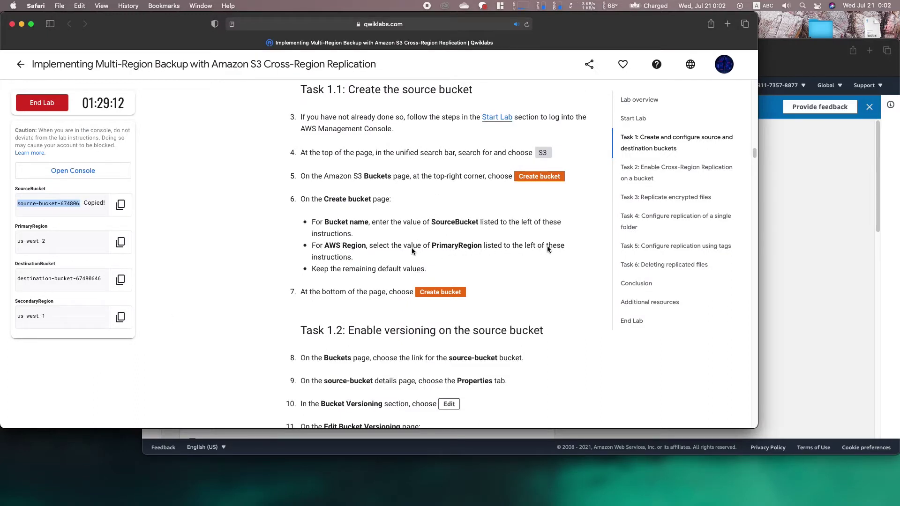
left_click(826, 311)
scroll(826, 311, "down", 20)
left_click(553, 422)
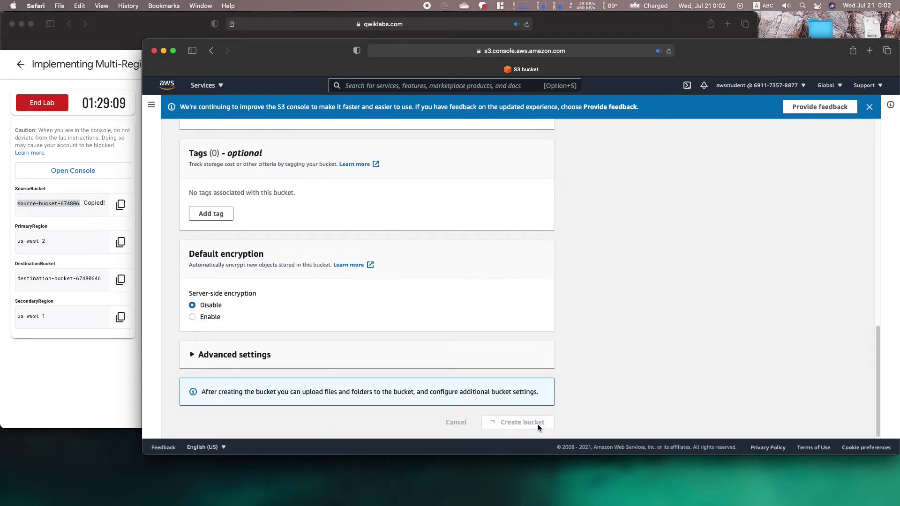
- Read the lab's Task 1.2 instructions and open the properties of the source-bucket-67480646 bucket
left_click(121, 378)
scroll(257, 328, "down", 5)
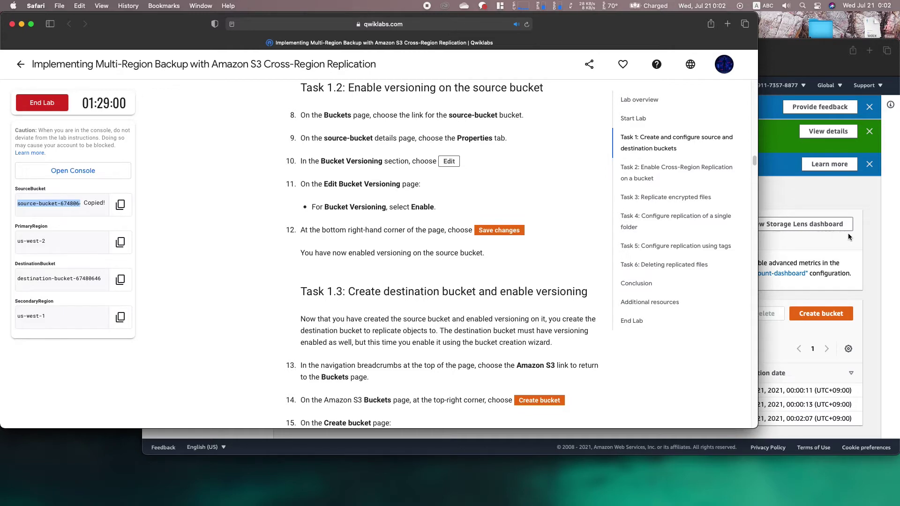
left_click(863, 238)
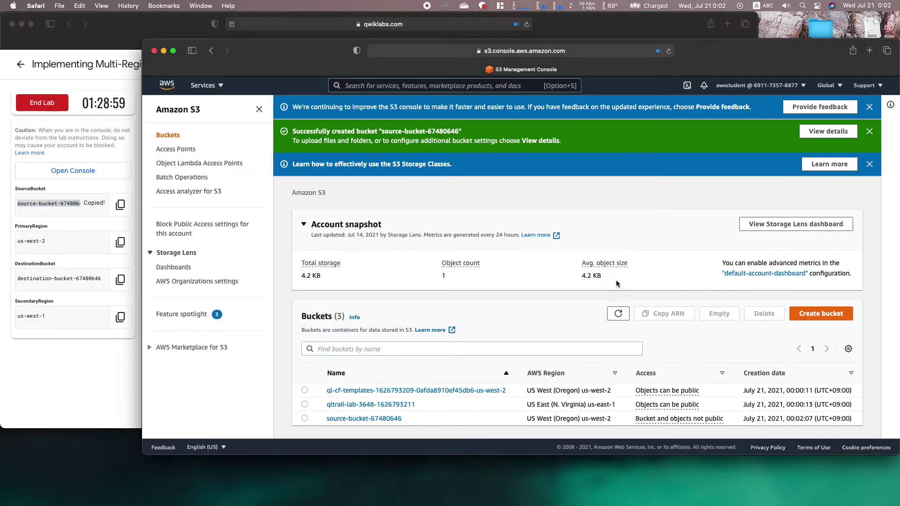
left_click(386, 420)
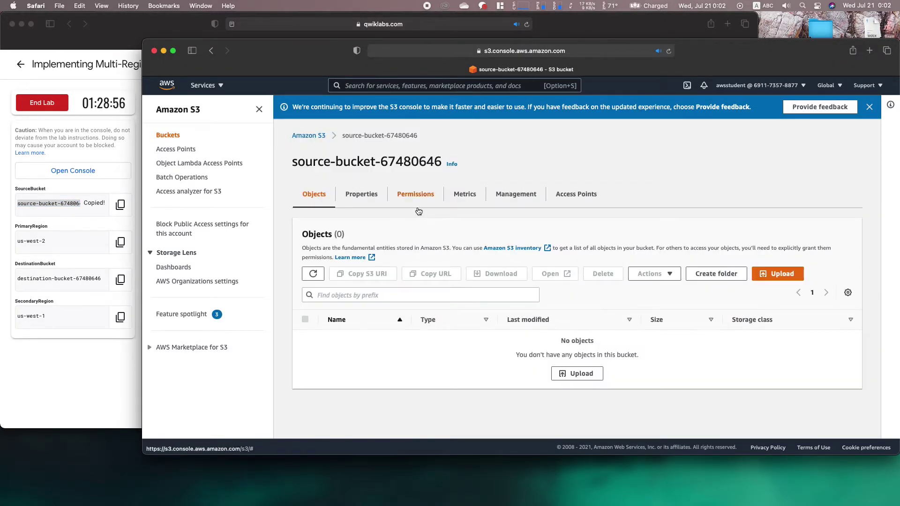
left_click(379, 198)
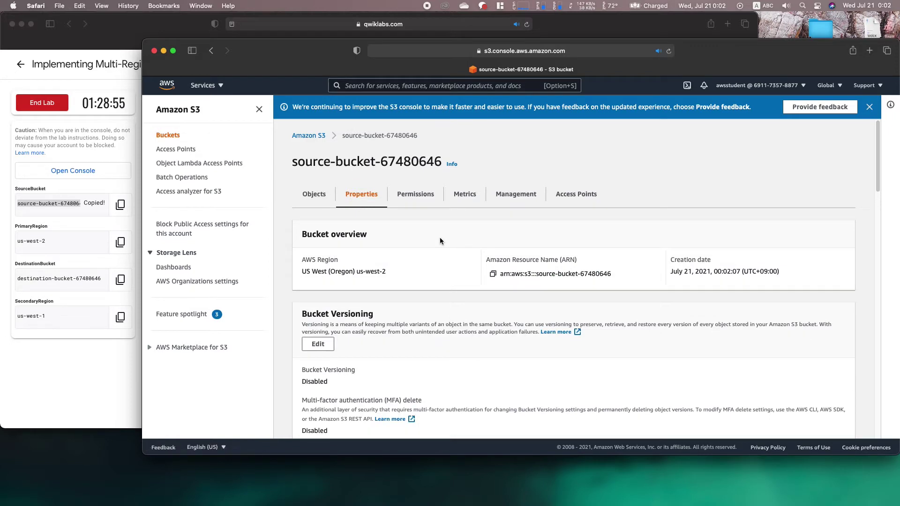
- Enable Bucket Versioning on the source bucket and save the change
scroll(440, 237, "down", 3)
left_click(317, 237)
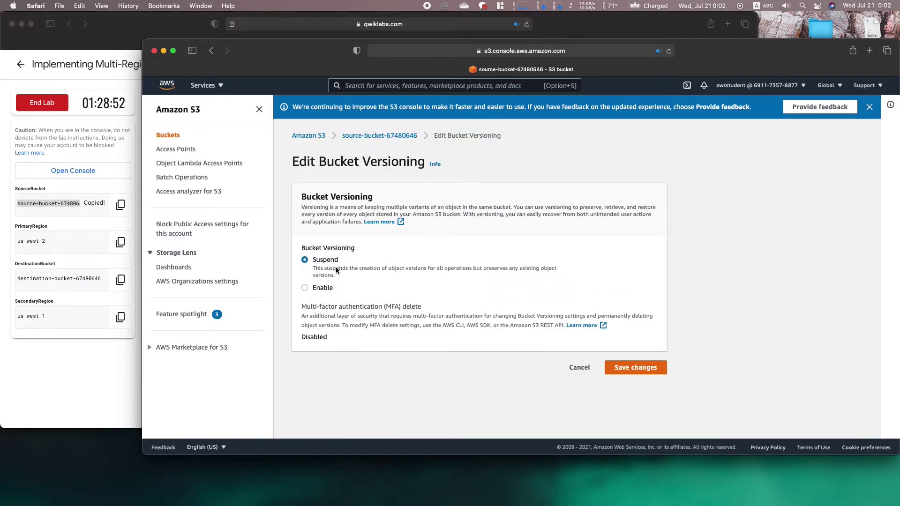
left_click(322, 287)
key("super+grave")
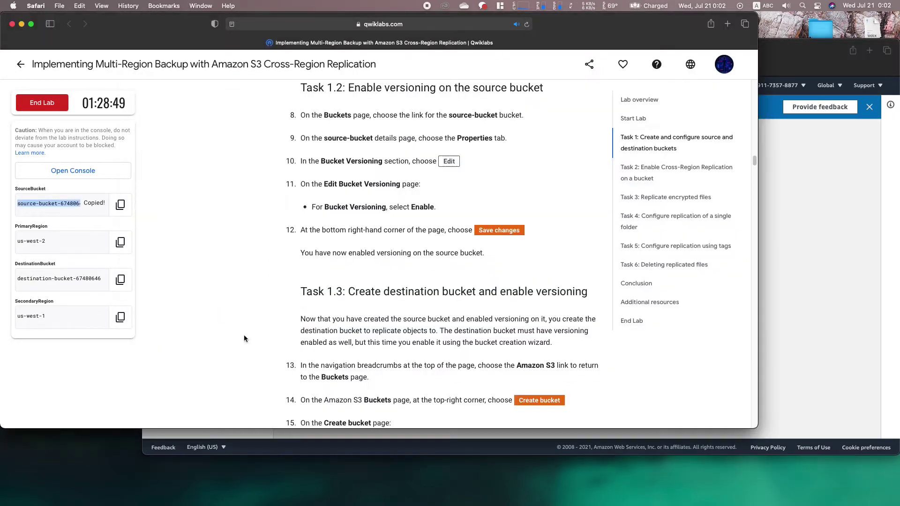
left_click(774, 305)
left_click(652, 422)
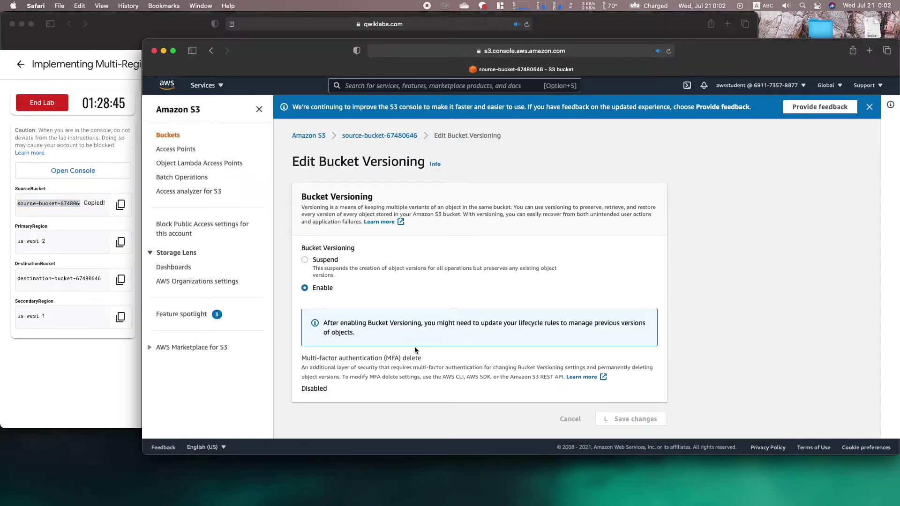
- Copy the lab's DestinationBucket value and start a new S3 bucket named destination-bucket-67480646
left_click(65, 390)
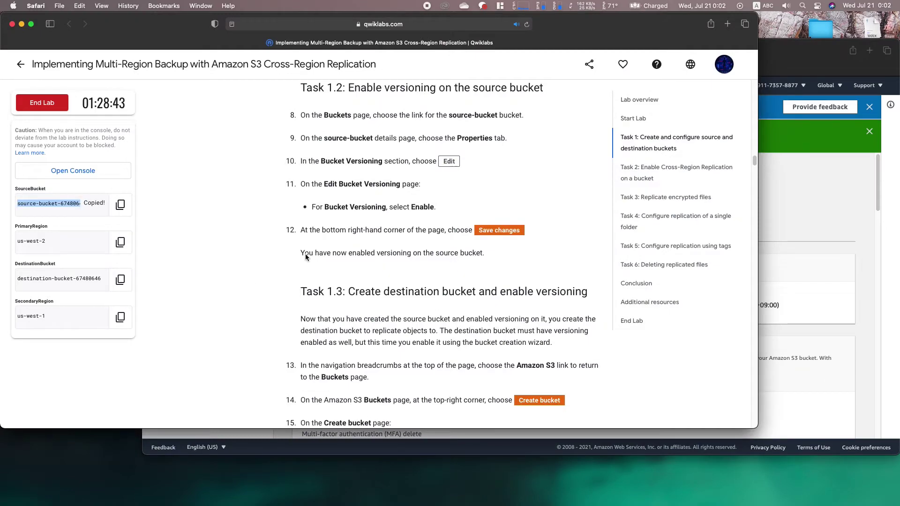
scroll(410, 261, "down", 5)
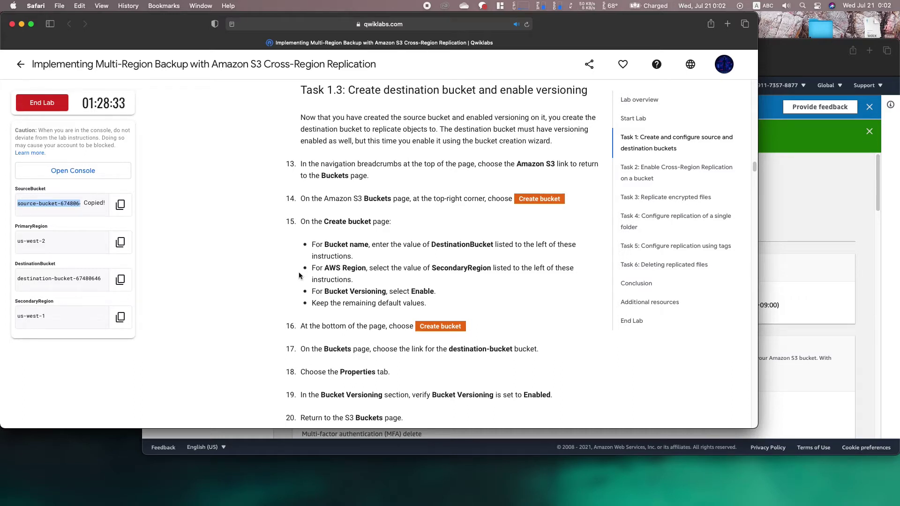
left_click(120, 280)
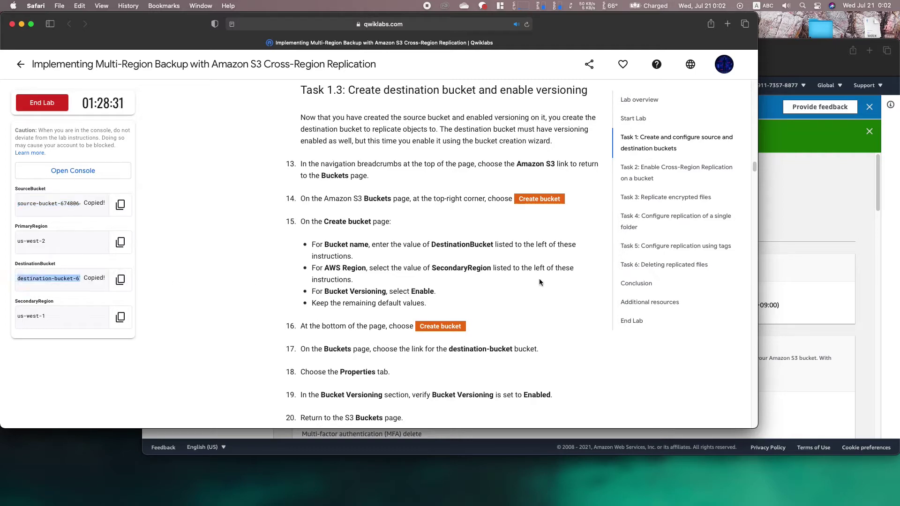
left_click(760, 216)
left_click(168, 136)
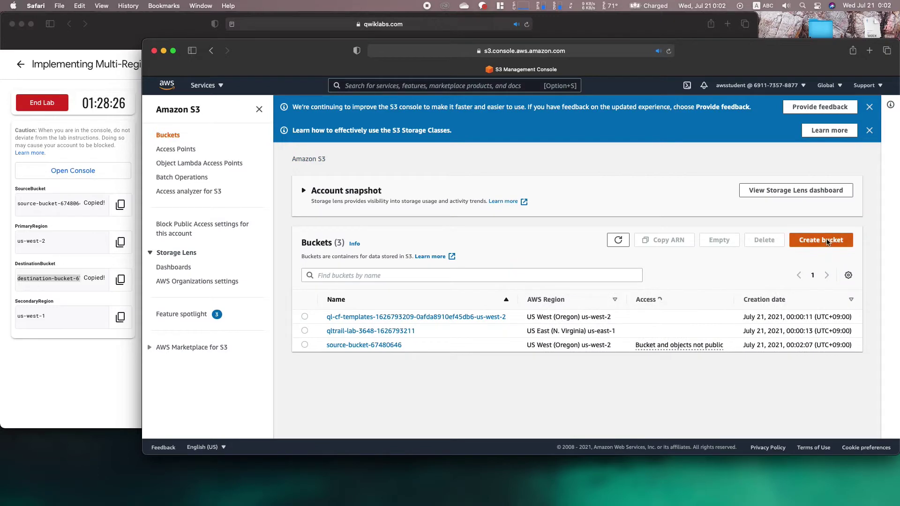
left_click(821, 240)
left_click(396, 247)
key("super+v")
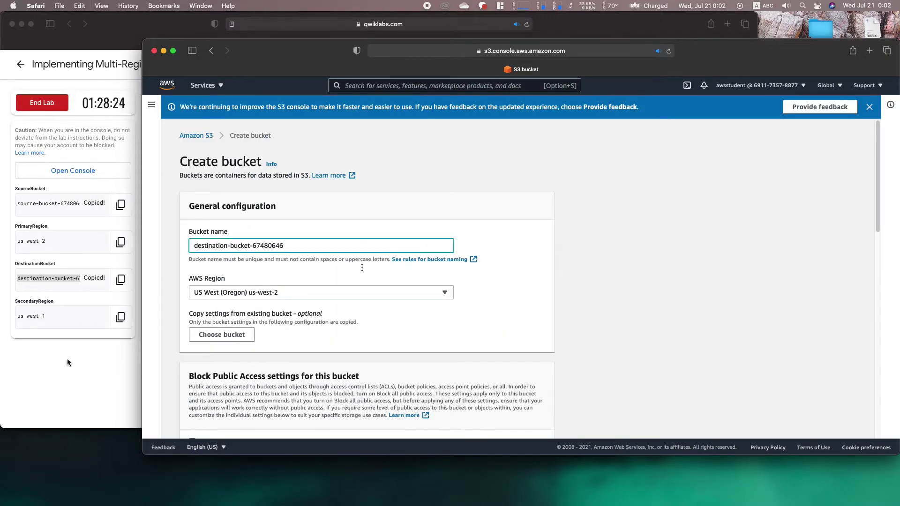
- Check the lab's SecondaryRegion value and set the destination bucket's region to US West (N. California) us-west-1
left_click(90, 352)
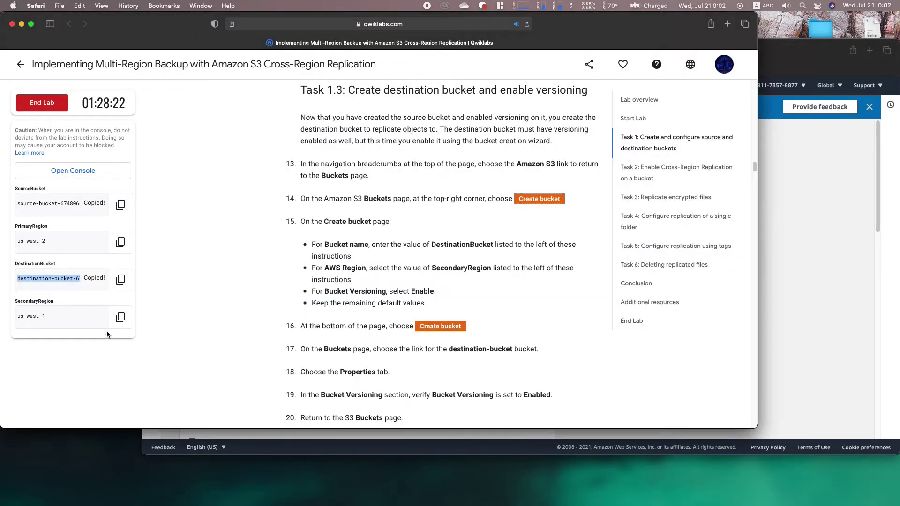
left_click(827, 280)
left_click(424, 292)
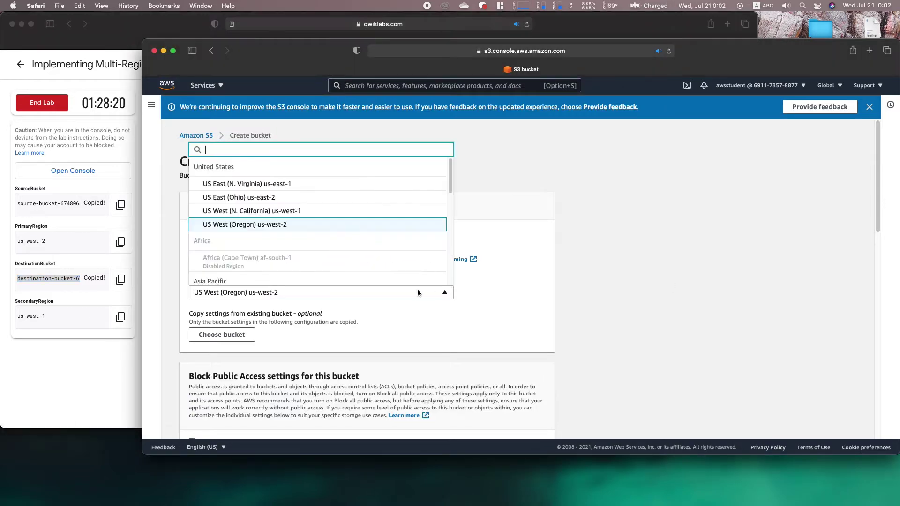
left_click(397, 212)
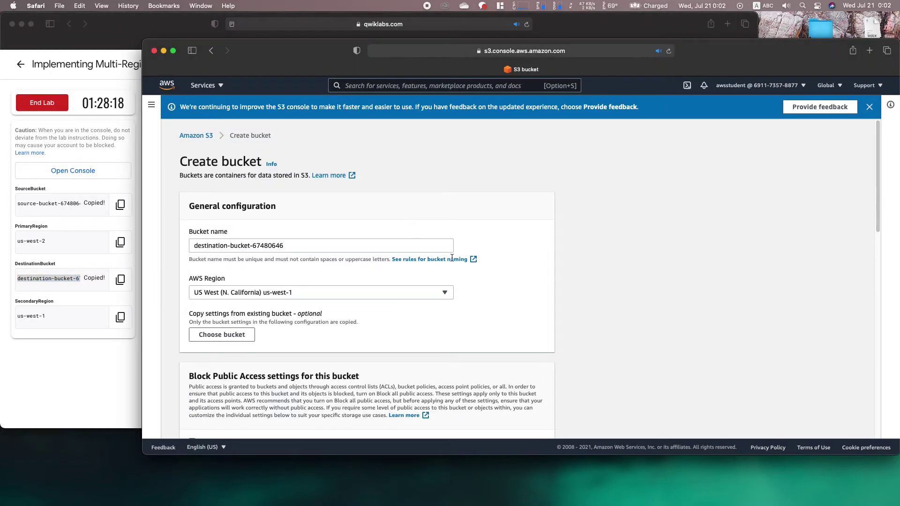
- Enable Bucket Versioning for the destination bucket as the lab instructs, and create it with the remaining defaults
scroll(502, 295, "down", 2)
scroll(502, 293, "down", 8)
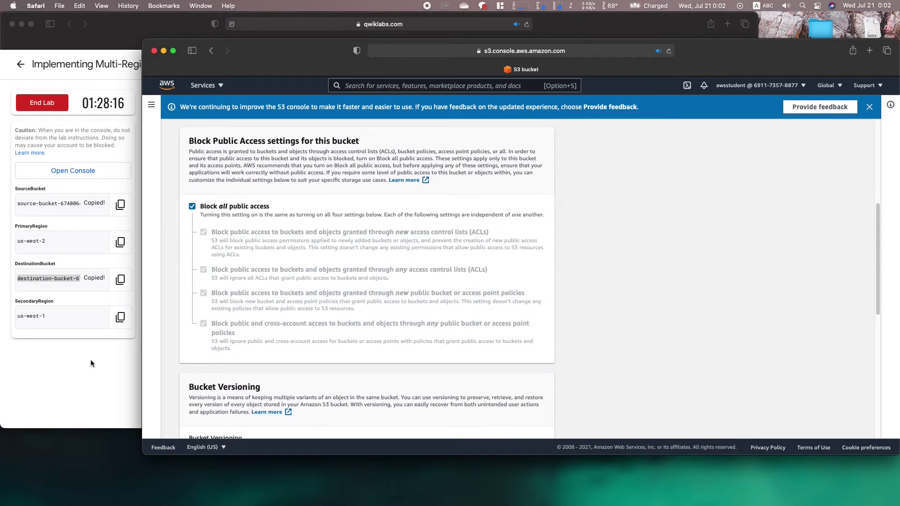
left_click(91, 364)
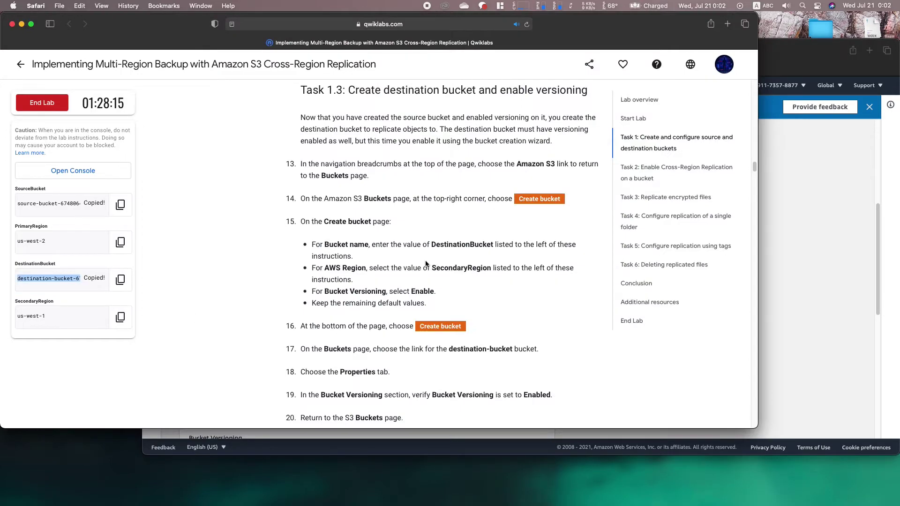
left_click(837, 318)
scroll(837, 319, "down", 8)
left_click(210, 246)
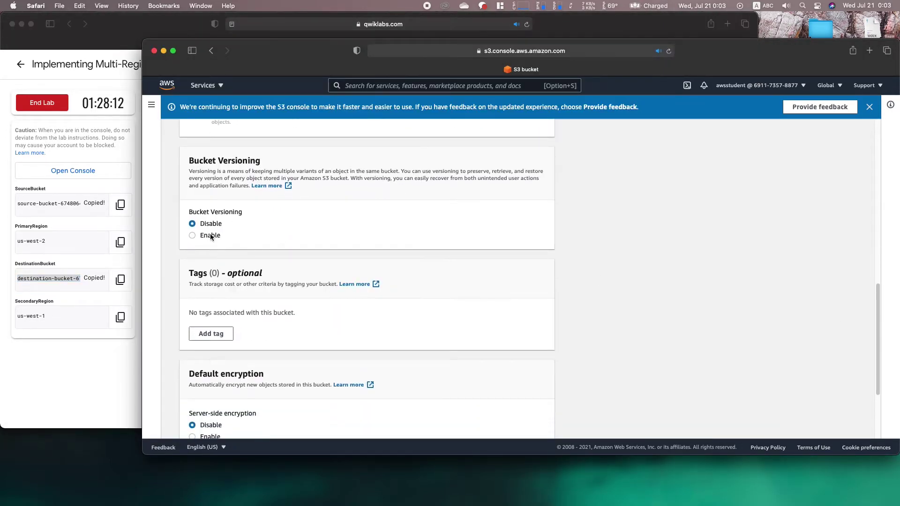
scroll(498, 268, "down", 5)
left_click(525, 423)
- Read the lab's next instructions and check the Bucket Versioning setting in the properties of destination-bucket-67480646
left_click(116, 394)
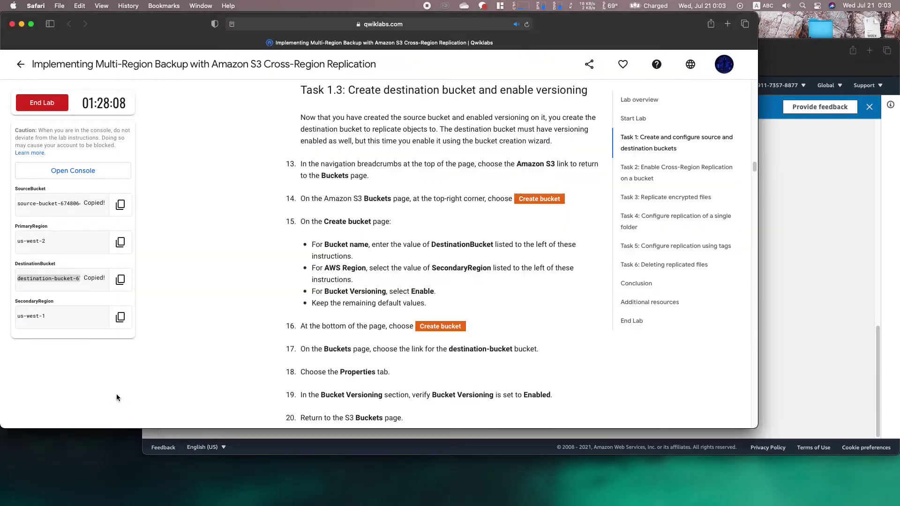
scroll(342, 321, "down", 5)
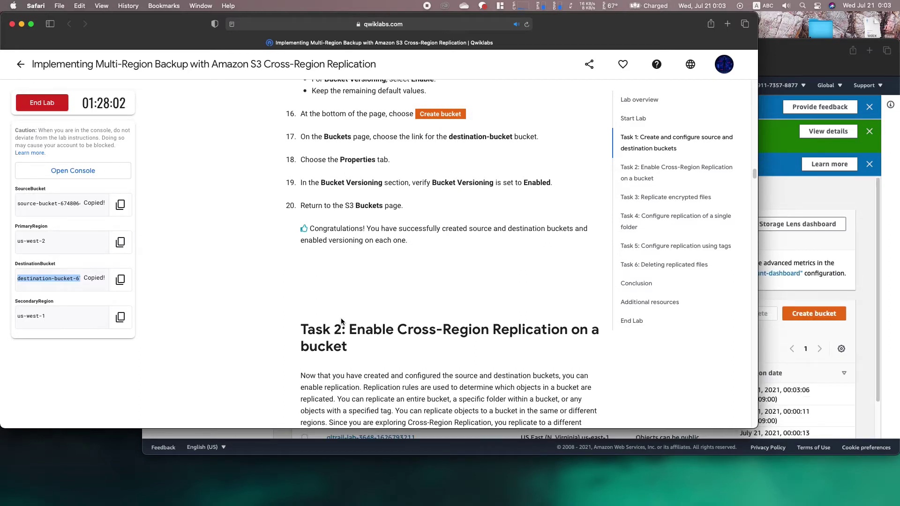
scroll(342, 321, "down", 5)
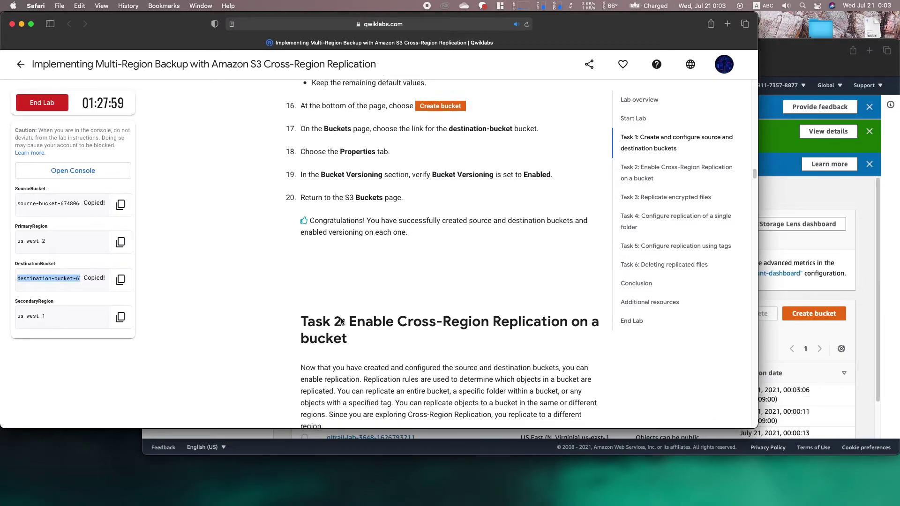
scroll(342, 321, "down", 2)
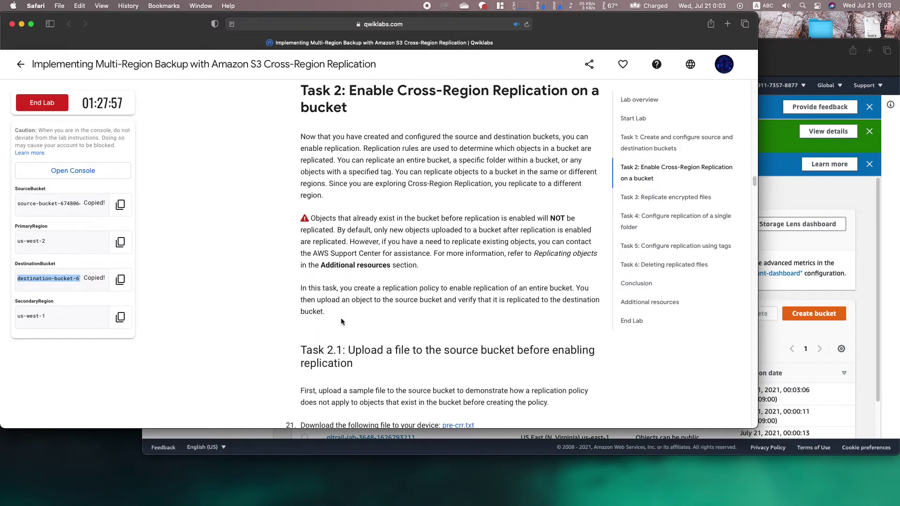
left_click(769, 347)
scroll(769, 348, "down", 2)
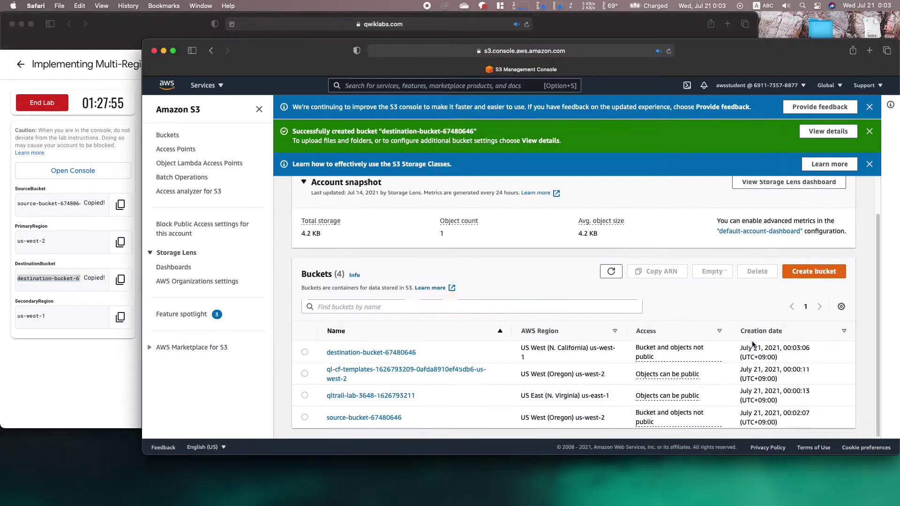
left_click(371, 353)
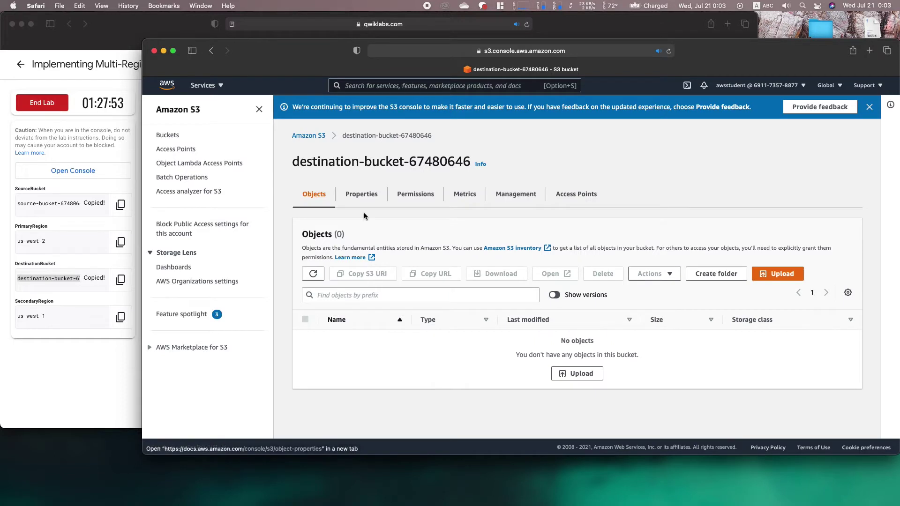
left_click(365, 200)
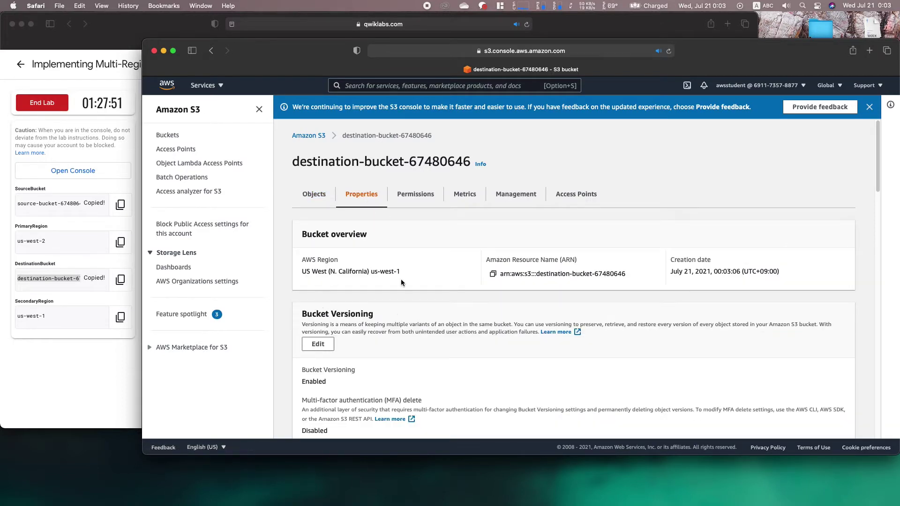
double_click(311, 383)
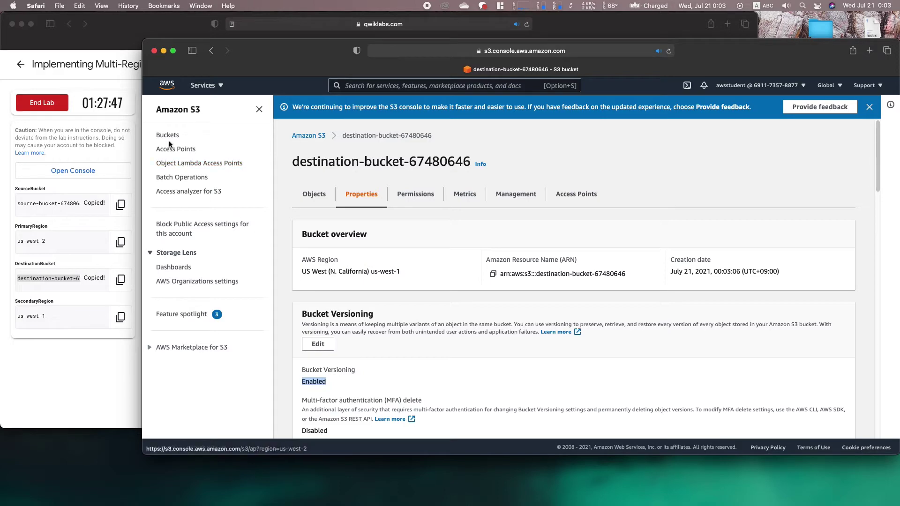
- Download the lab's sample file pre-crr.txt from Task 2.1 into the Recorded folder
left_click(128, 367)
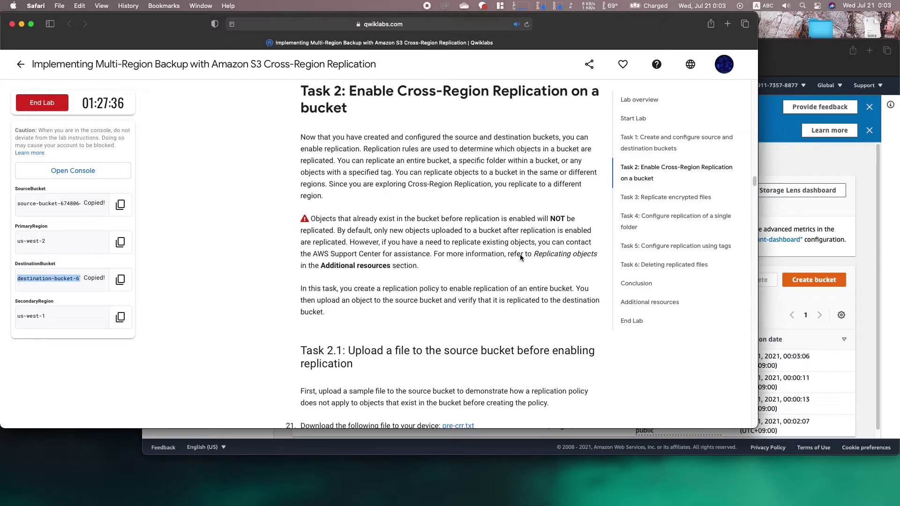
scroll(520, 257, "down", 5)
scroll(520, 257, "down", 3)
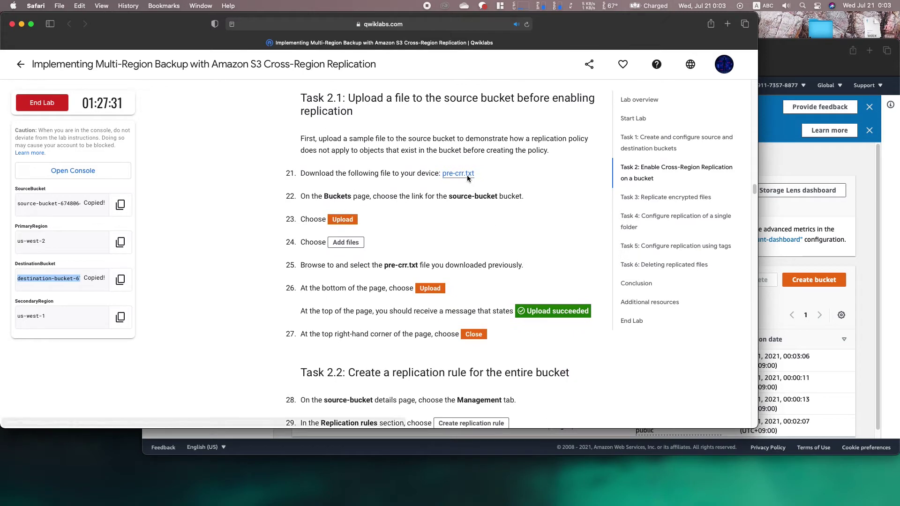
right_click(468, 177)
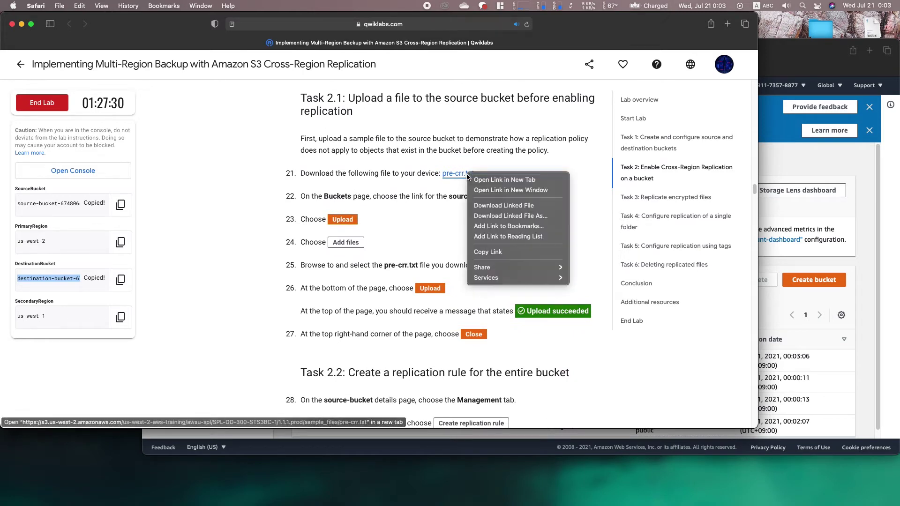
left_click(515, 217)
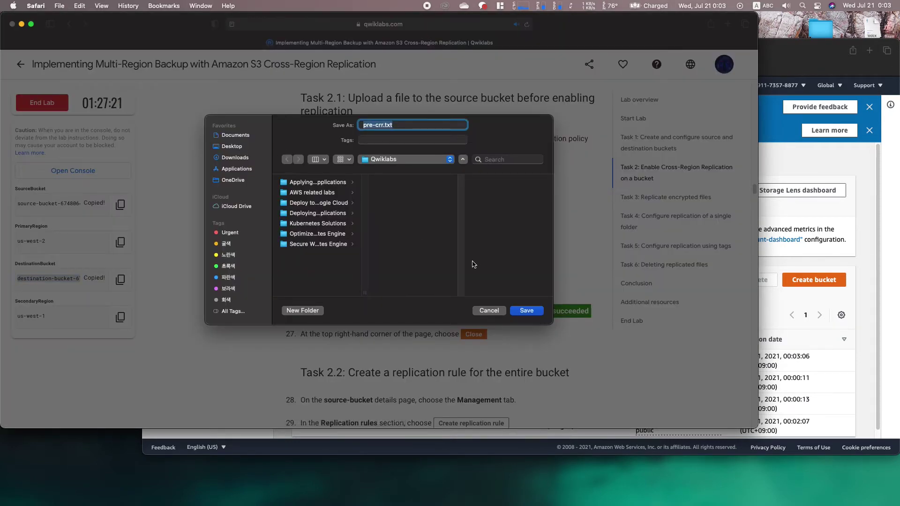
left_click(441, 160)
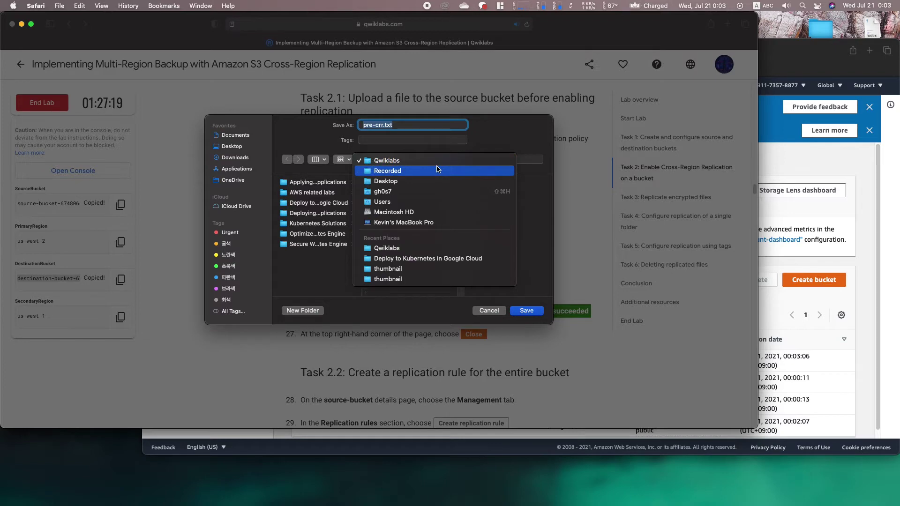
left_click(448, 171)
left_click(527, 311)
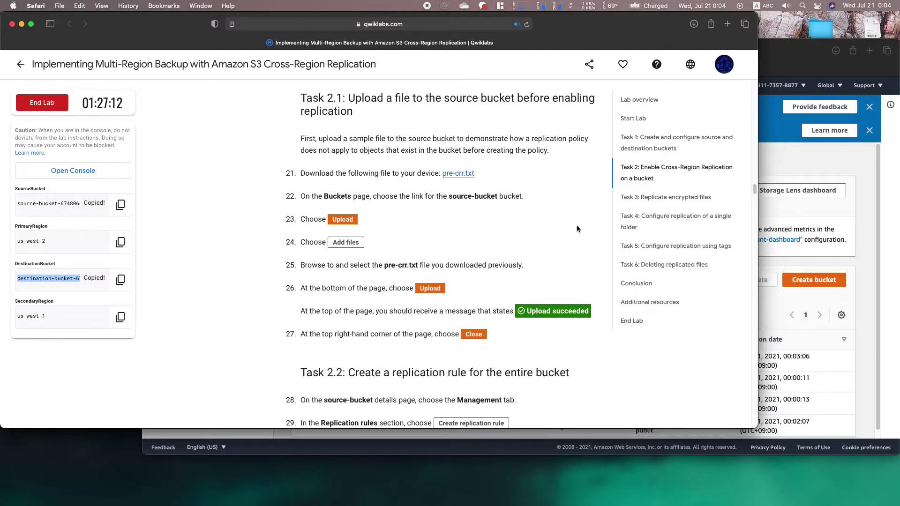
- Start an upload to source-bucket-67480646 and add pre-crr.txt from the Recorded folder in Finder
left_click(777, 216)
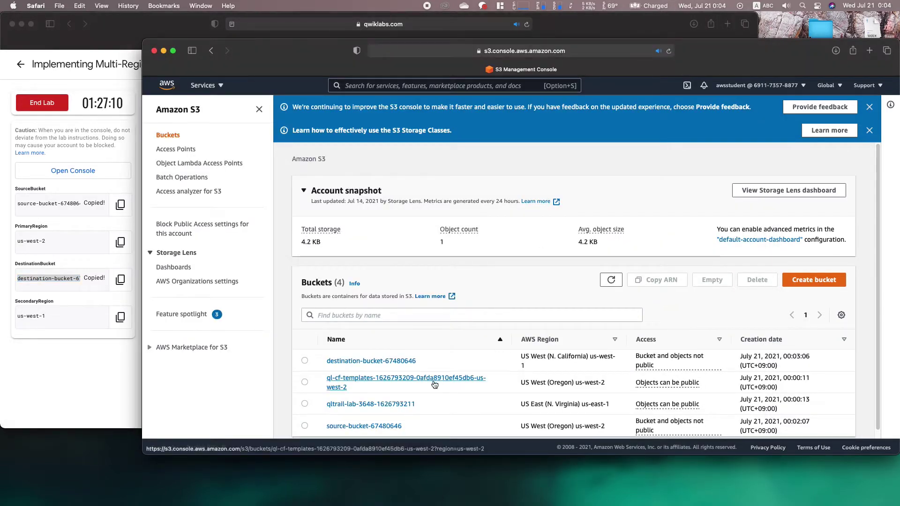
left_click(370, 426)
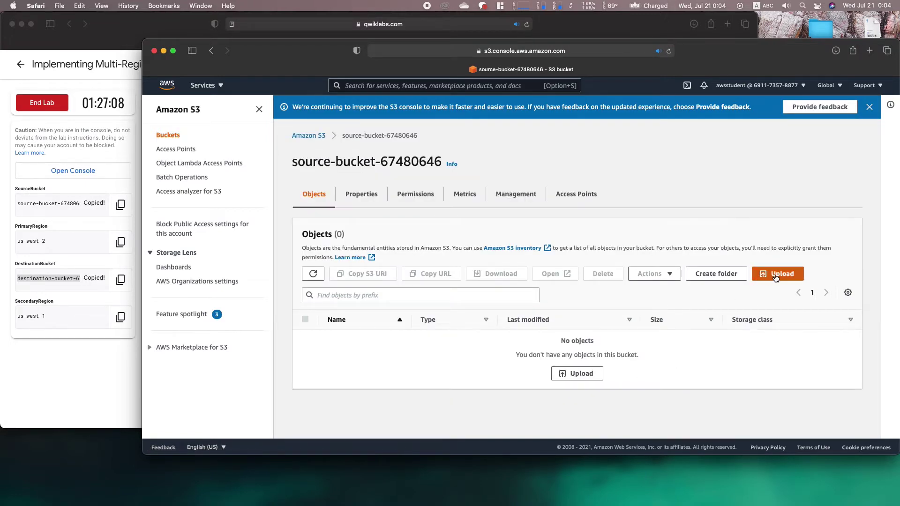
left_click(764, 276)
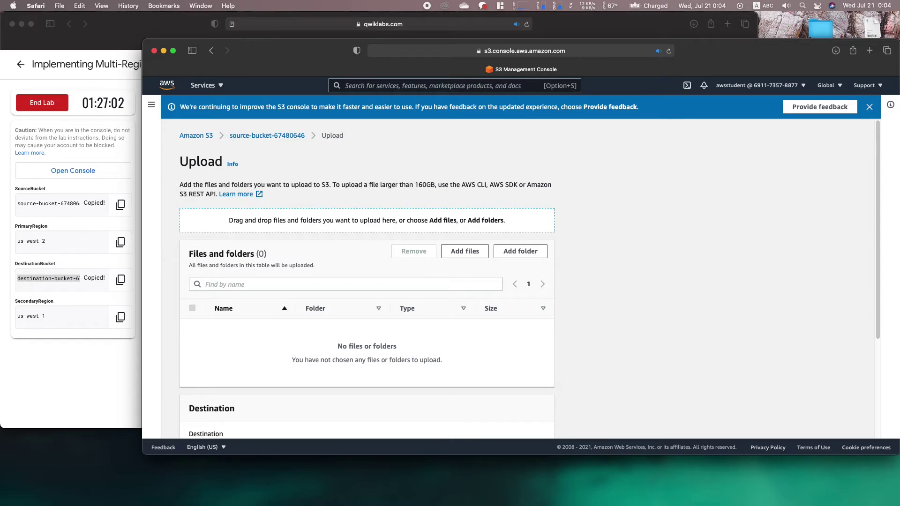
key("super+Tab")
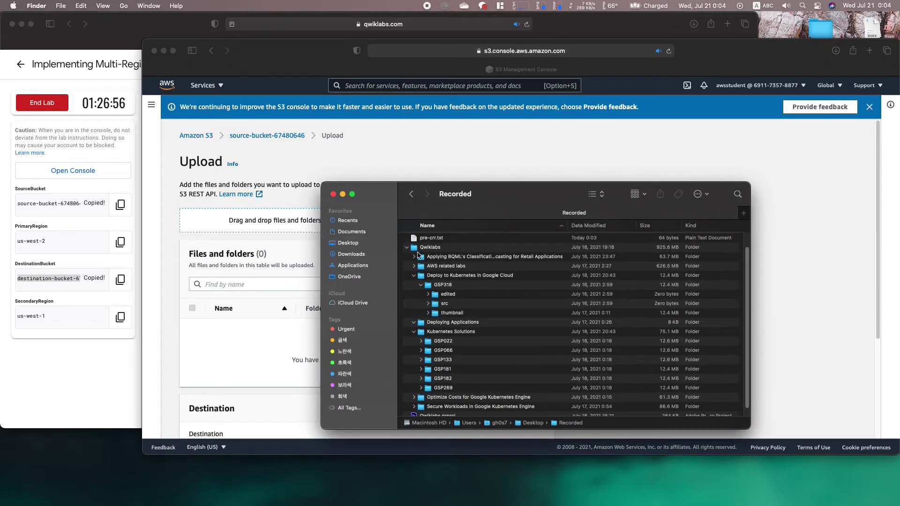
left_click(425, 239)
left_click_drag(378, 198, 532, 260)
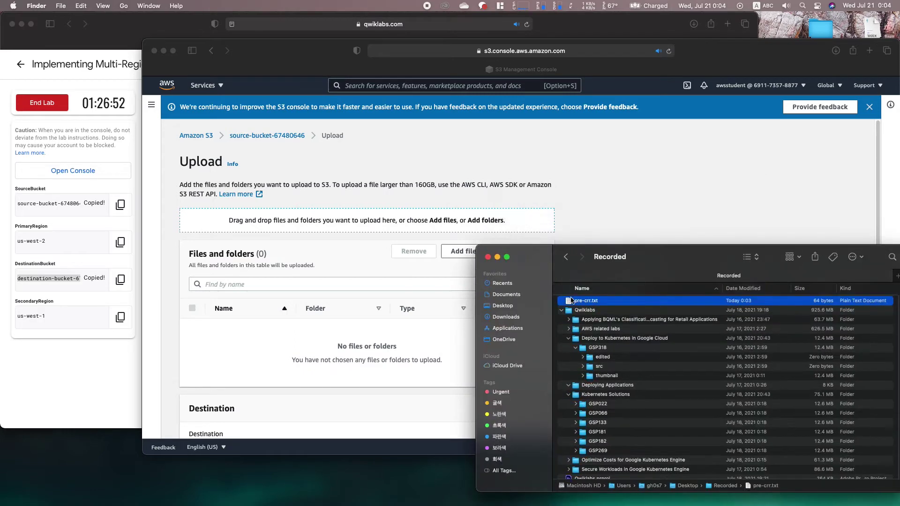
left_click_drag(586, 300, 196, 354)
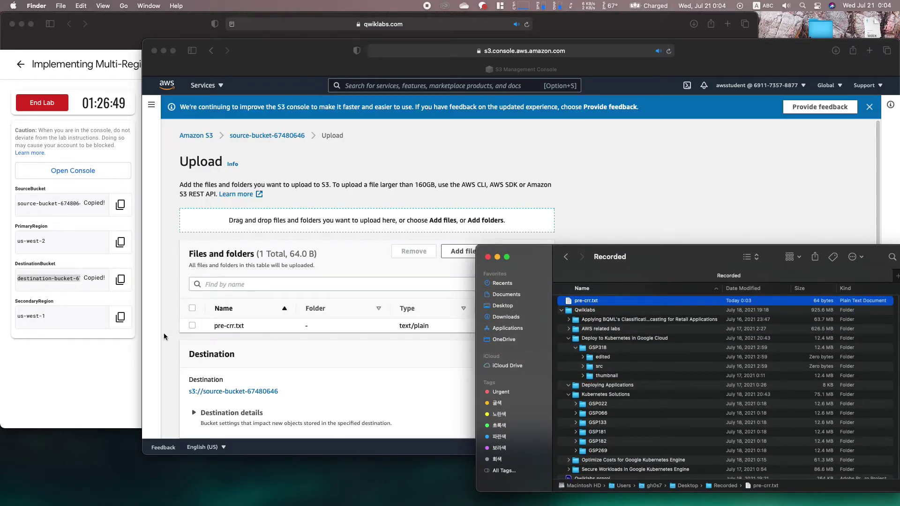
left_click(496, 242)
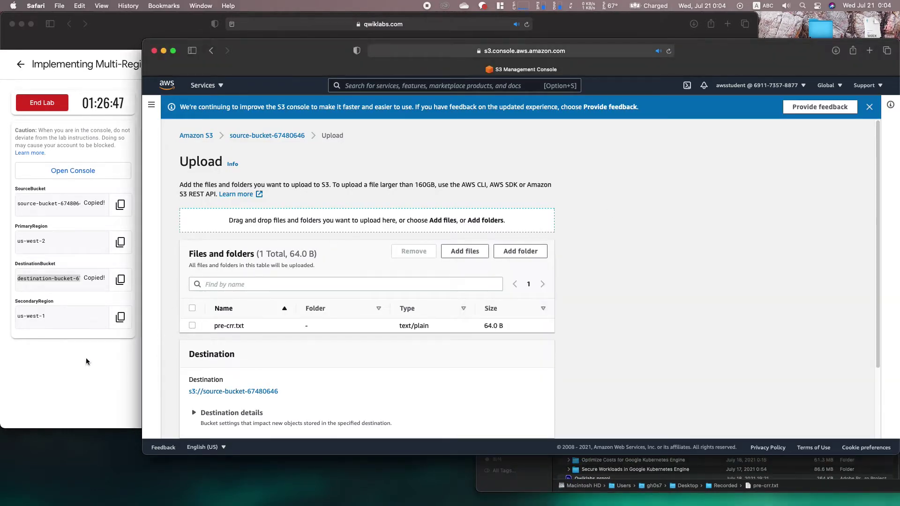
- Upload pre-crr.txt to the source bucket and close the upload status page as the lab instructs
scroll(337, 357, "down", 3)
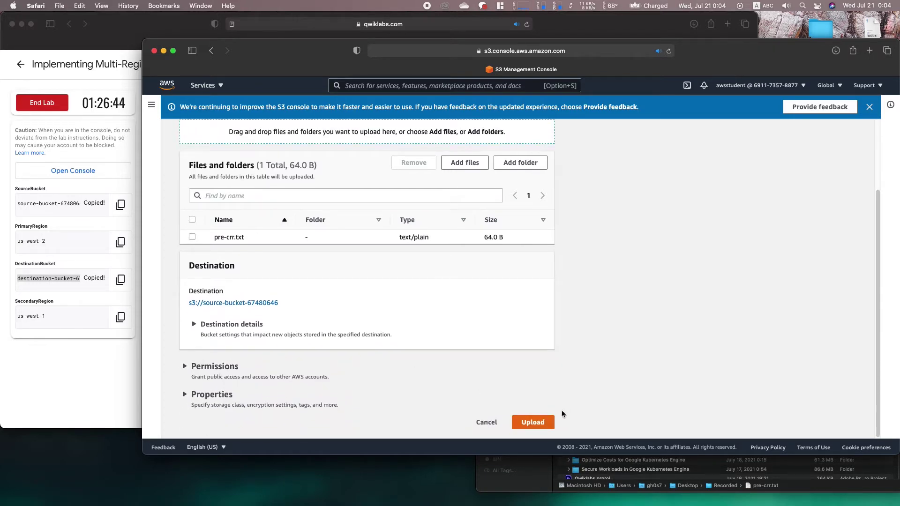
left_click(533, 423)
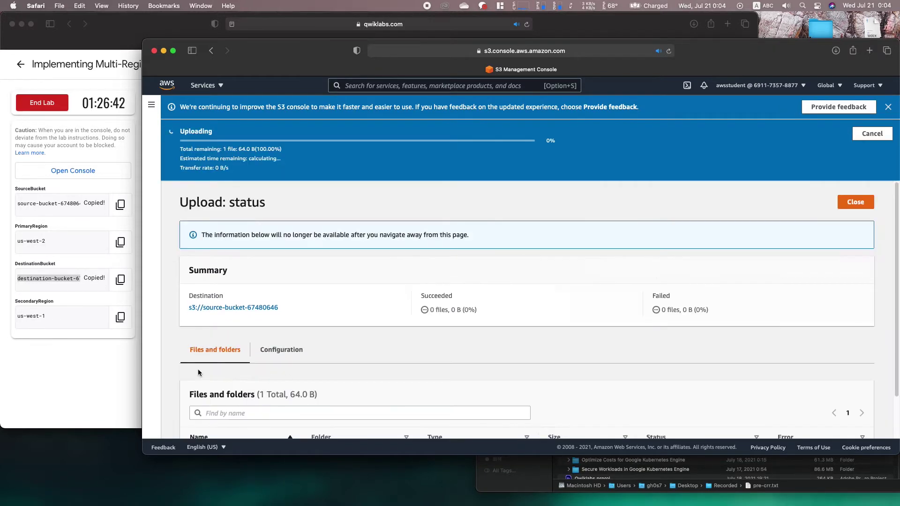
left_click(105, 369)
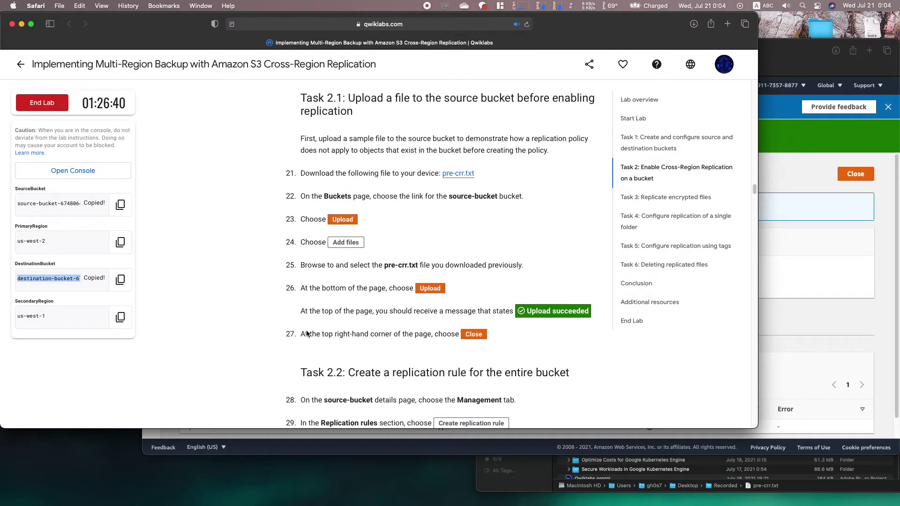
scroll(307, 333, "down", 5)
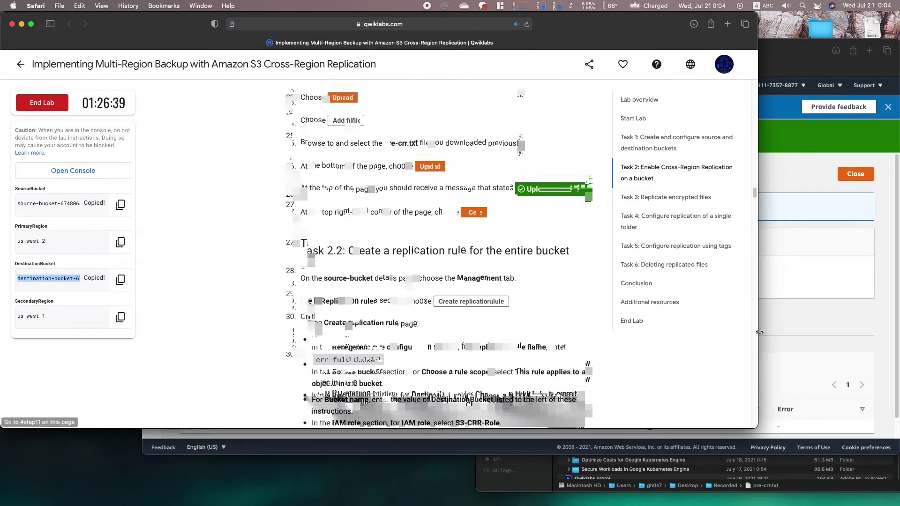
left_click(817, 333)
left_click(856, 174)
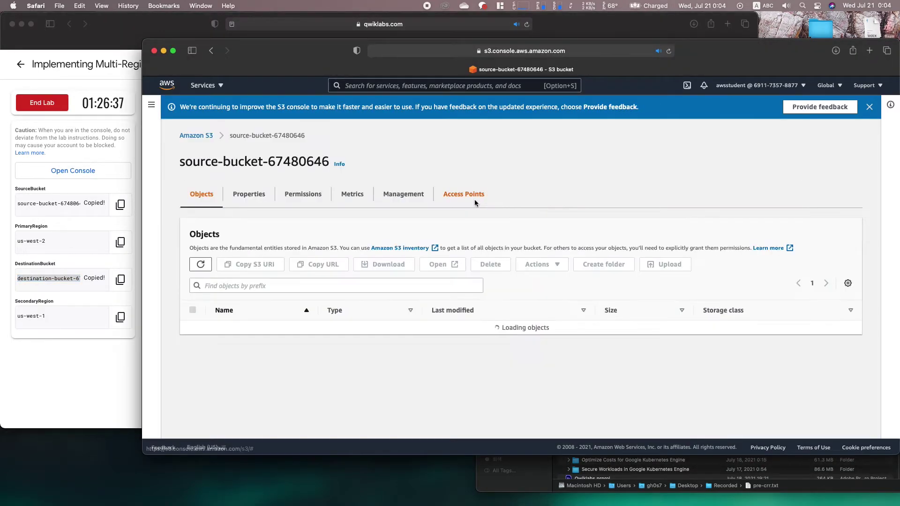
- Review the lab's Task 2.2 replication rule instructions and close the Finder window showing the Recorded folder
left_click(83, 390)
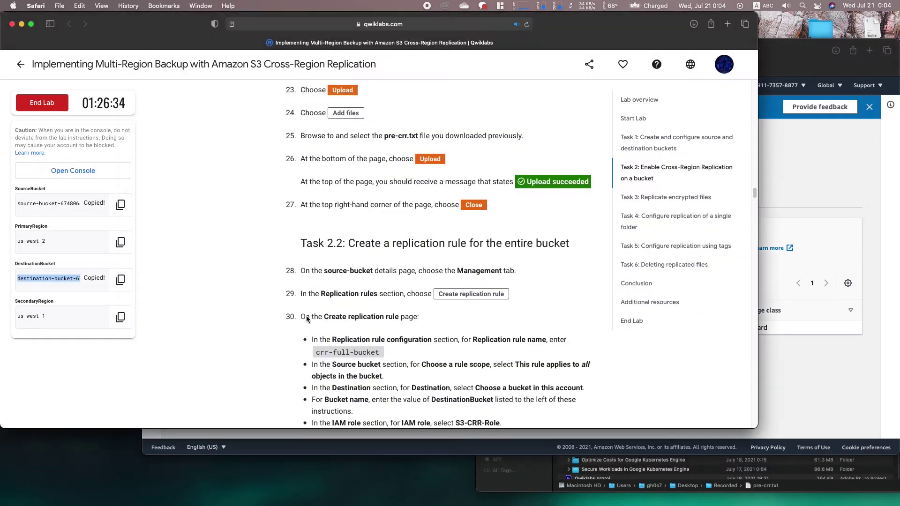
scroll(397, 302, "down", 2)
scroll(398, 302, "down", 1)
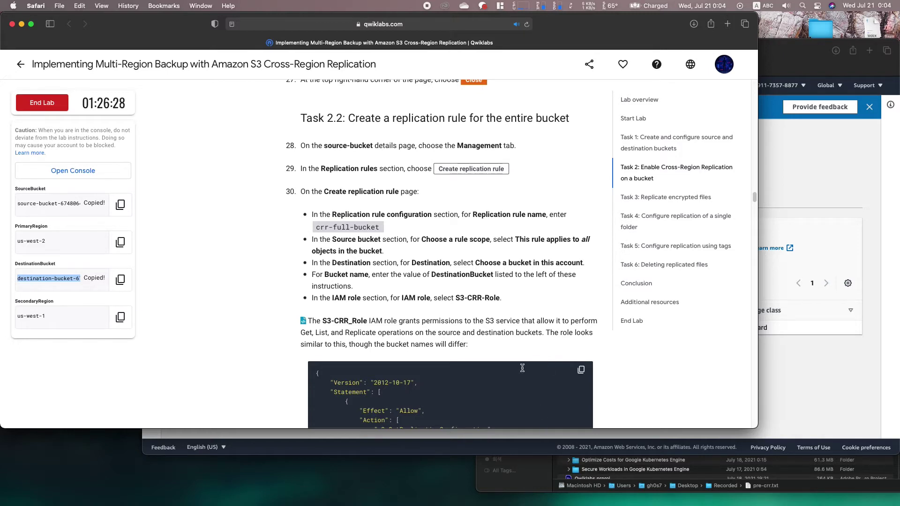
left_click(505, 481)
left_click(487, 257)
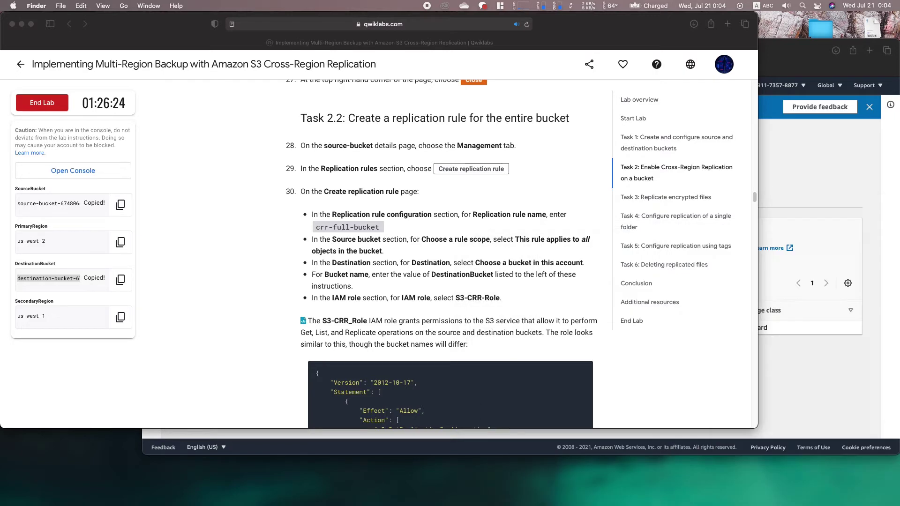
left_click(535, 260)
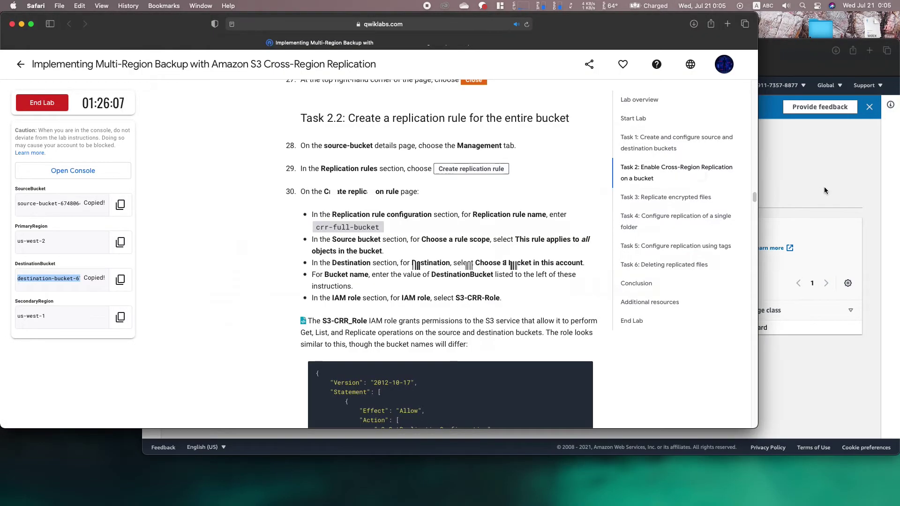
- Open the source bucket's management settings and start creating a replication rule
left_click(824, 186)
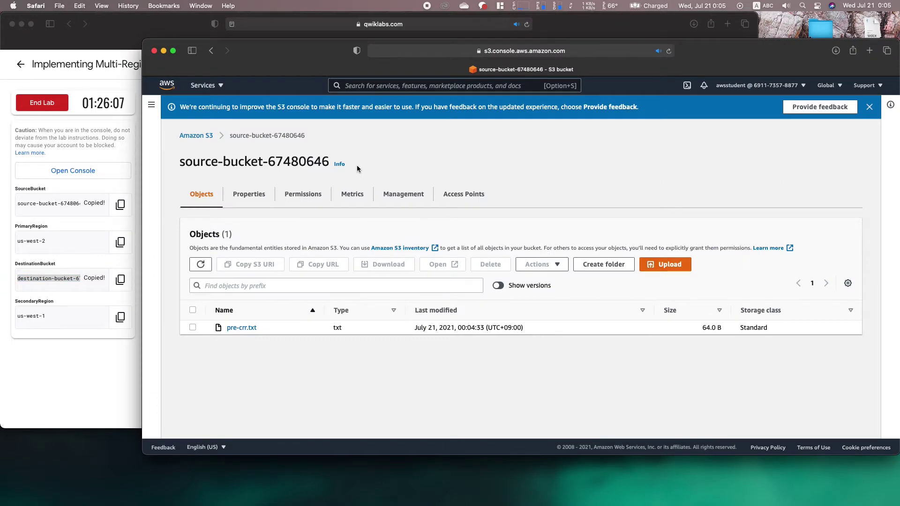
left_click(386, 194)
left_click(65, 372)
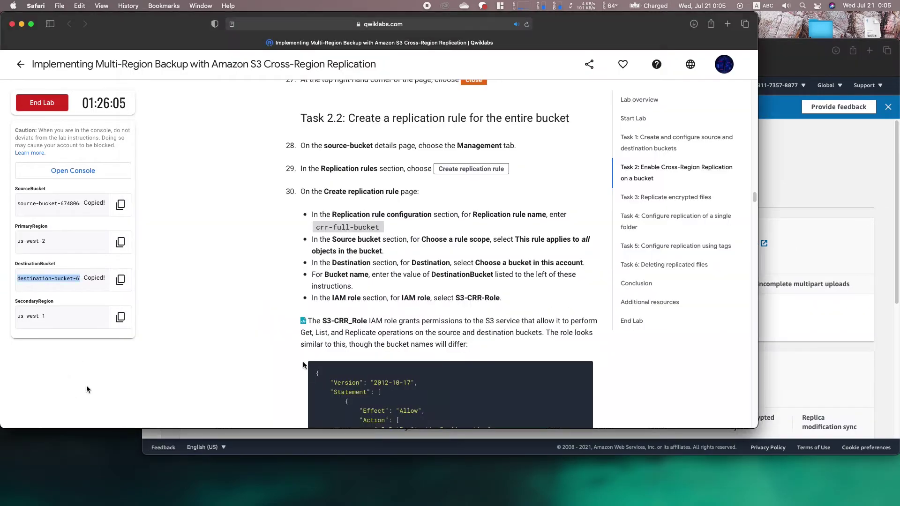
left_click(811, 223)
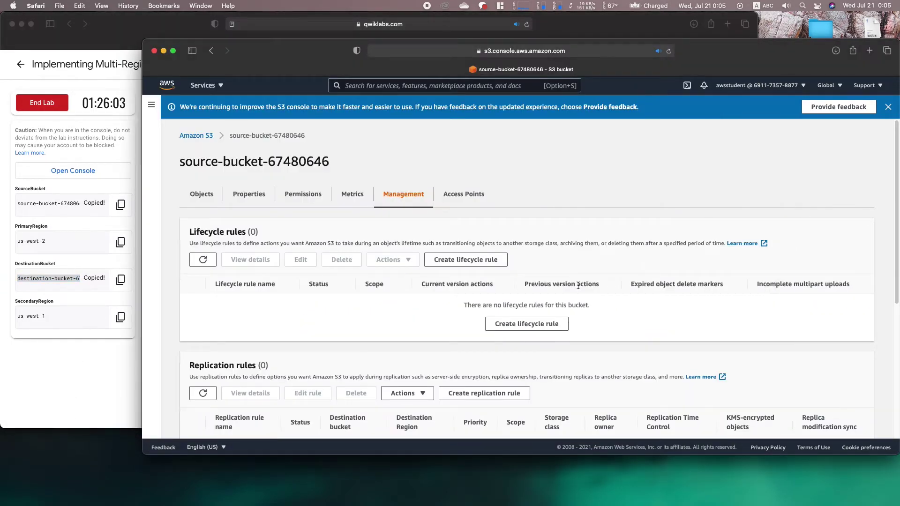
scroll(563, 243, "down", 5)
left_click(520, 253)
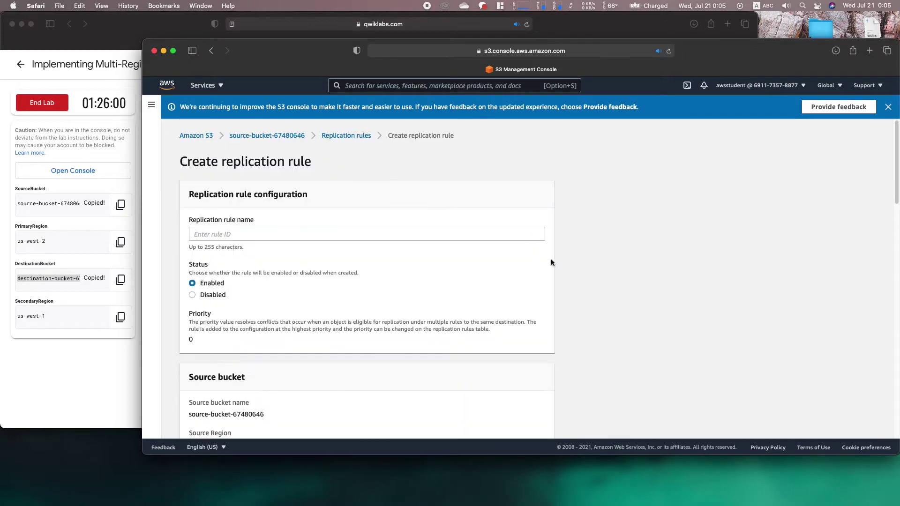
- Name the replication rule crr-full-bucket, as given in the lab's Create replication rule instructions
left_click(95, 389)
scroll(95, 389, "down", 3)
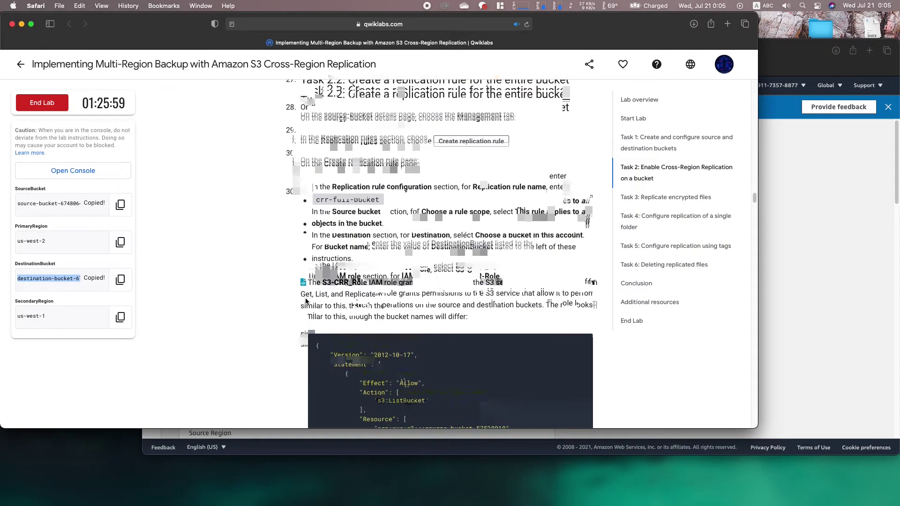
left_click(792, 218)
left_click(338, 234)
type("crr-full-")
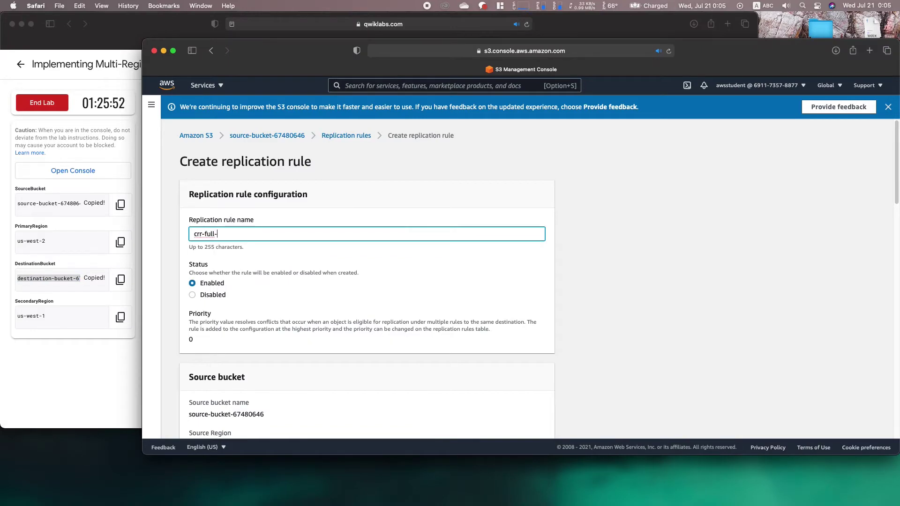
key("super+grave")
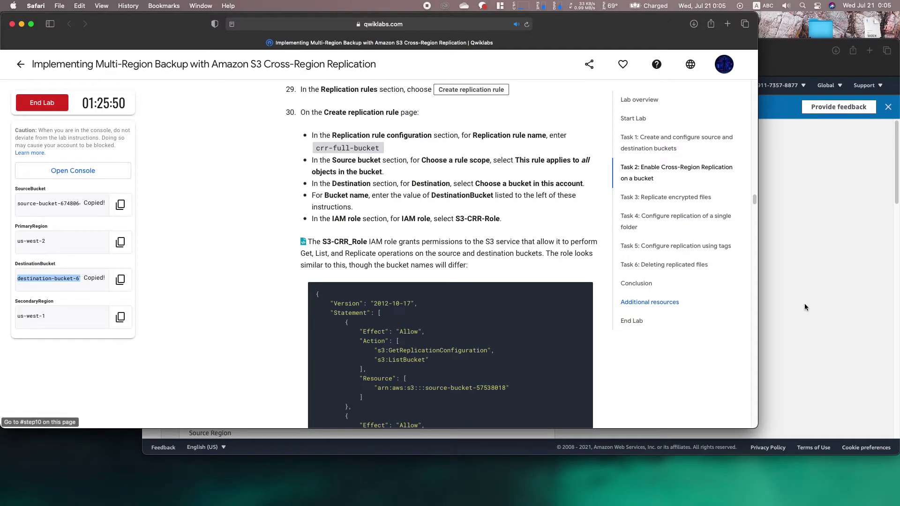
left_click(823, 305)
type("ll-bucket")
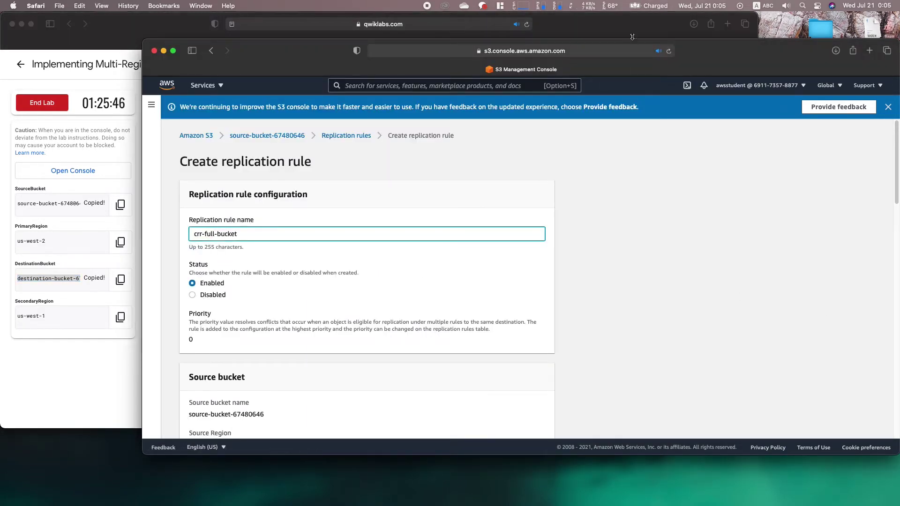
- Arrange the lab and S3 console windows side by side and set the rule scope to all objects in the source bucket
left_click_drag(624, 35, 361, 35)
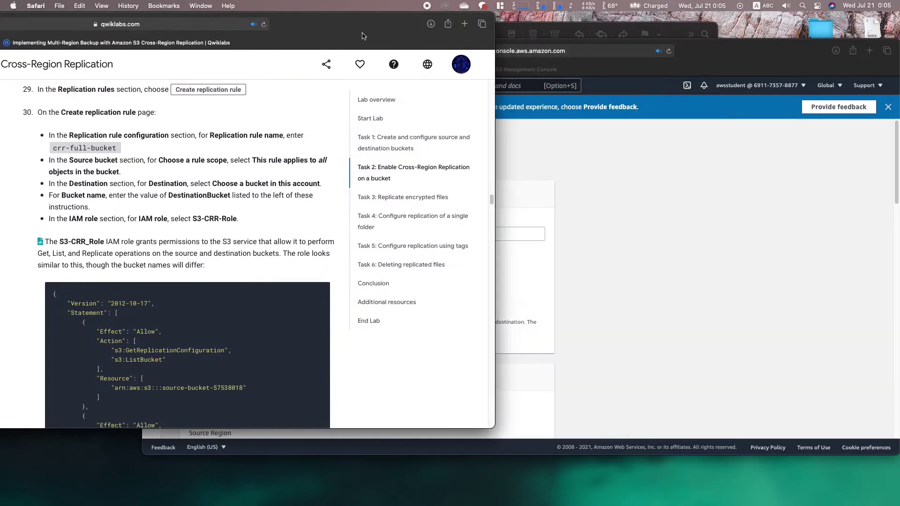
left_click(581, 179)
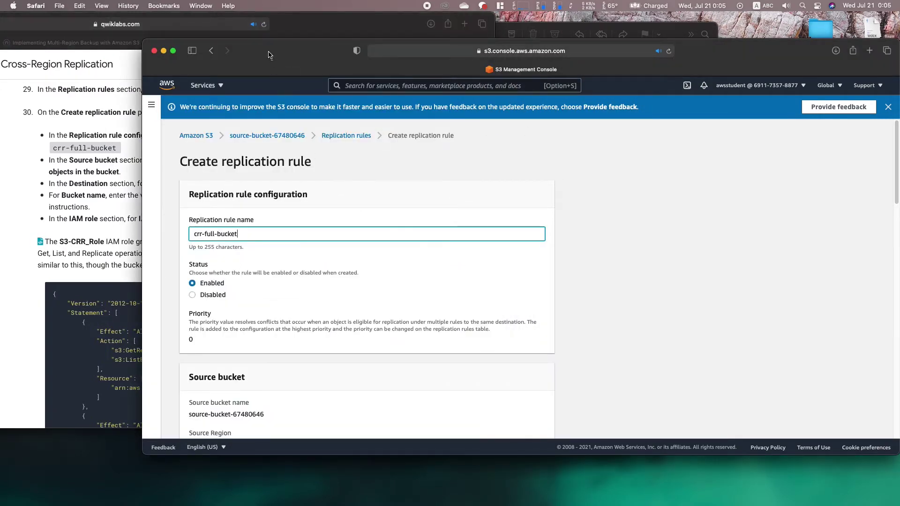
left_click_drag(268, 55, 457, 53)
scroll(393, 187, "down", 4)
scroll(393, 186, "down", 5)
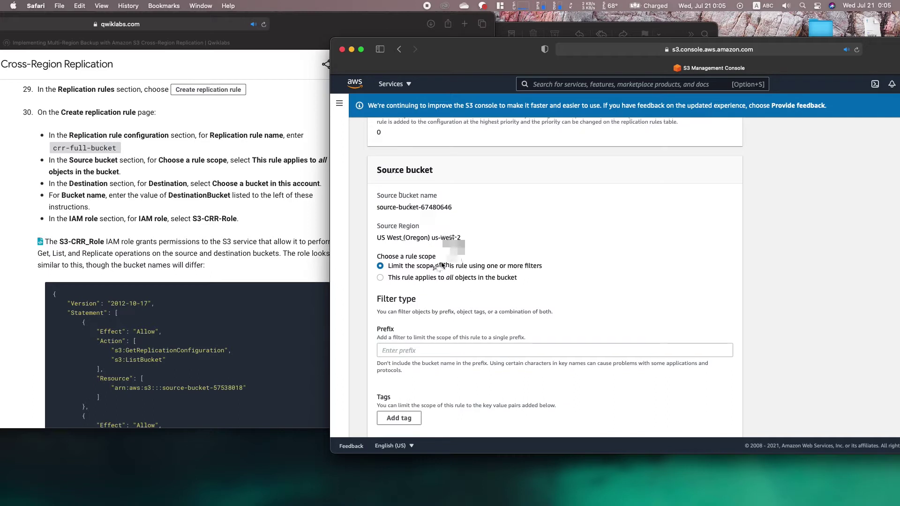
left_click(434, 279)
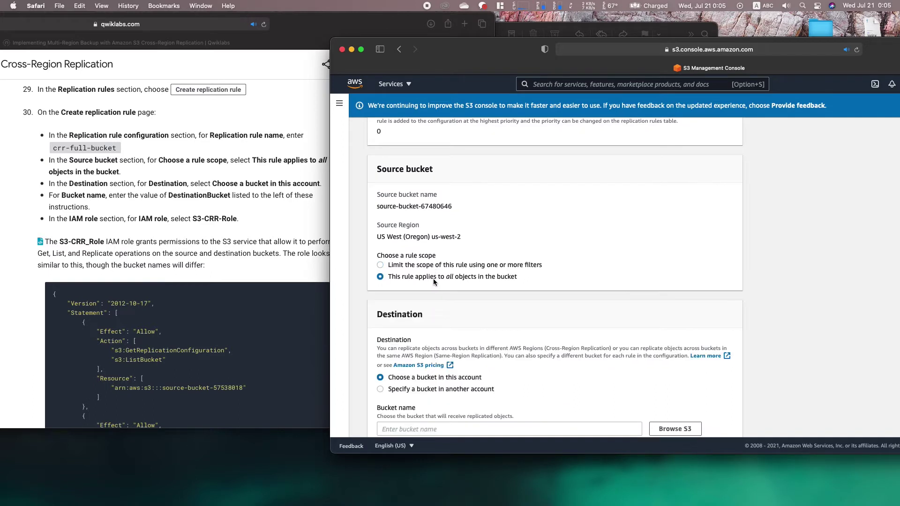
- Browse the S3 buckets in this account and choose destination-bucket-67480646 as the rule's destination
scroll(448, 281, "down", 4)
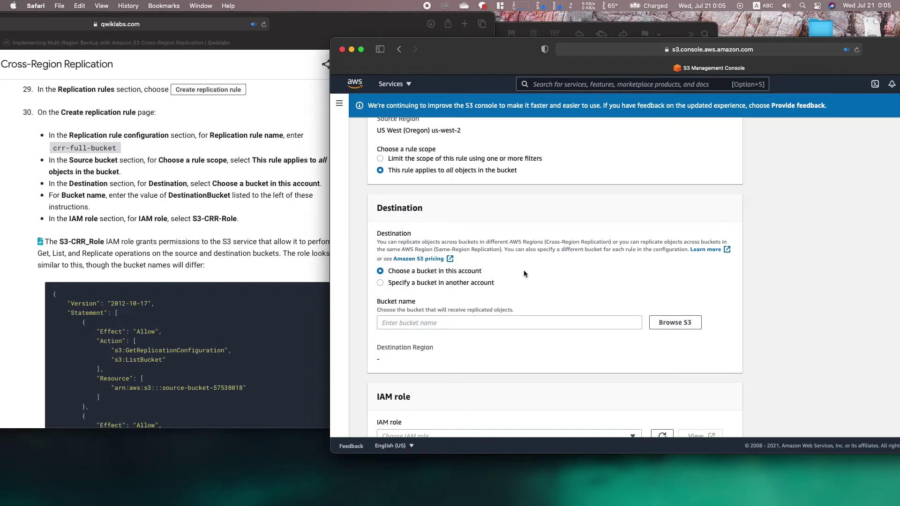
scroll(524, 273, "down", 2)
left_click(627, 289)
type("des")
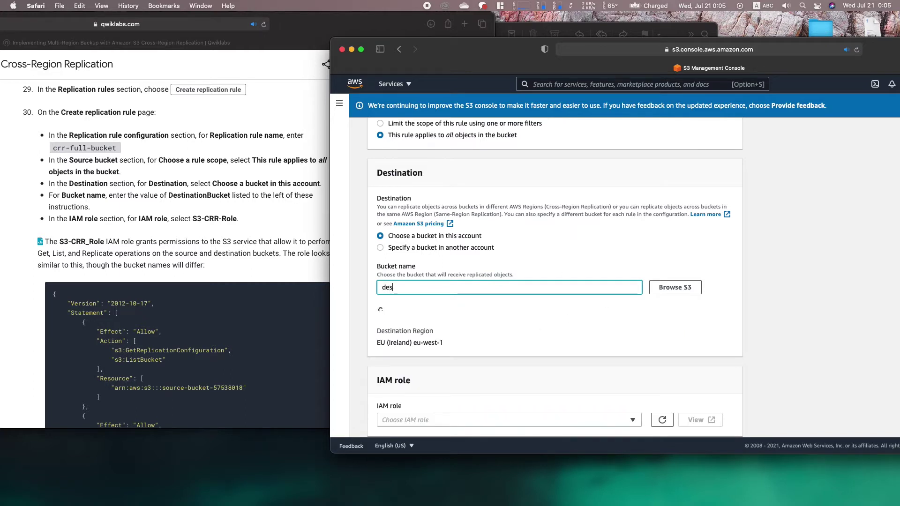
left_click(672, 288)
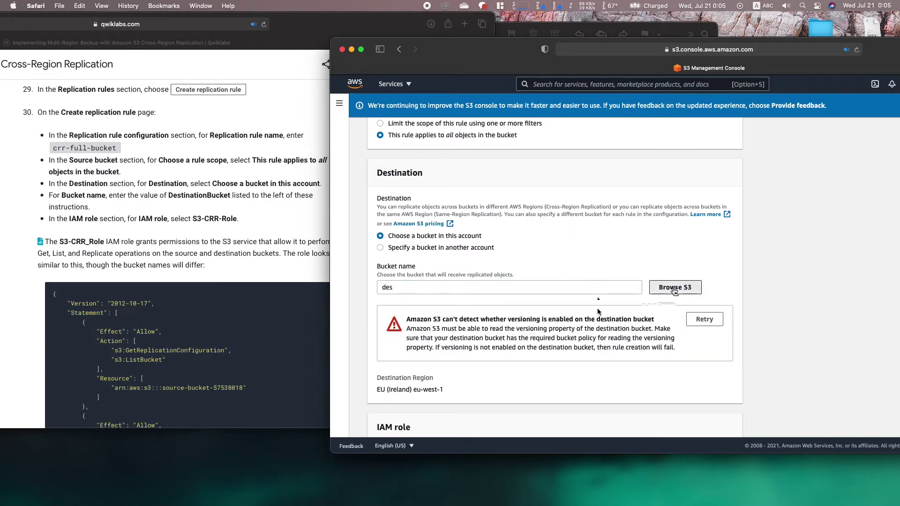
left_click(401, 292)
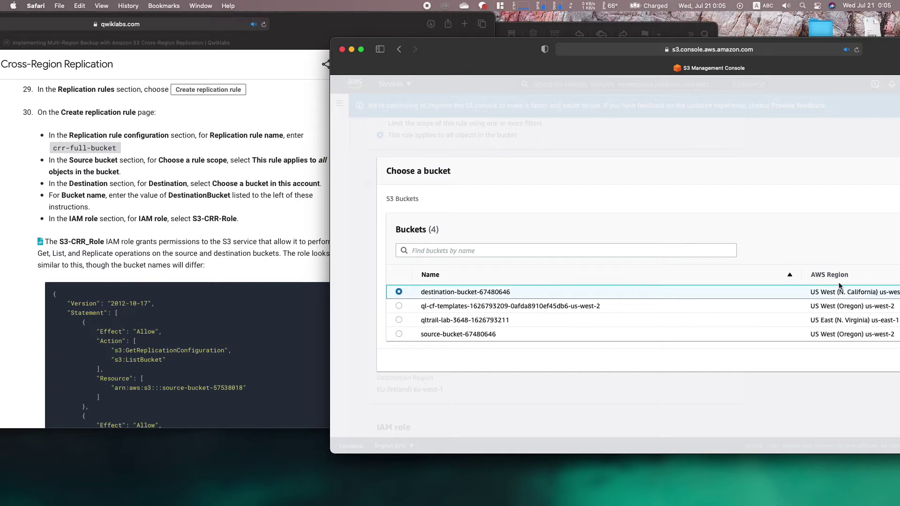
double_click(750, 46)
left_click(832, 359)
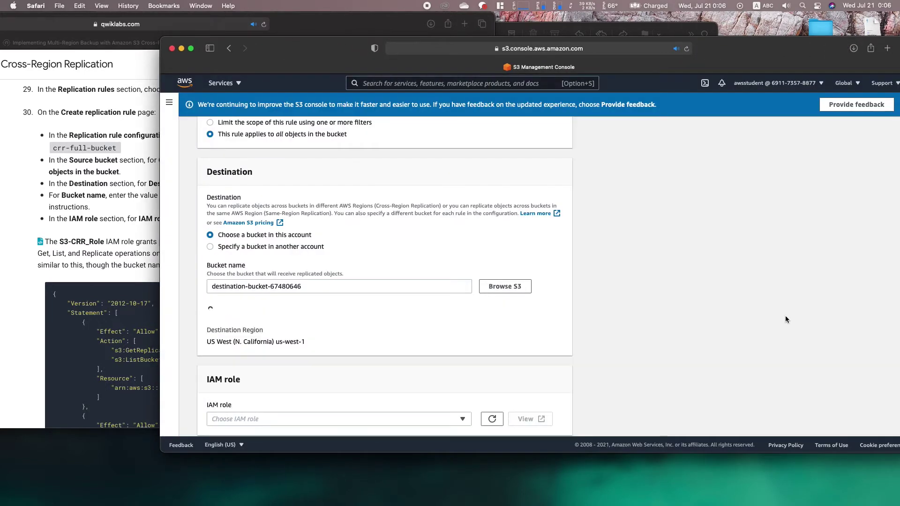
- Check the lab's IAM role instruction and assign S3-CRR-Role to the replication rule
left_click_drag(269, 49, 410, 48)
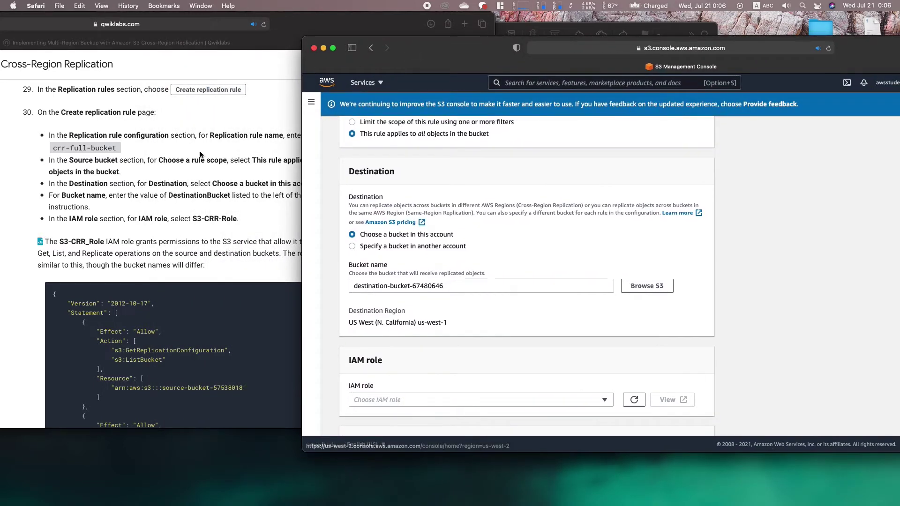
left_click(217, 180)
scroll(217, 180, "down", 3)
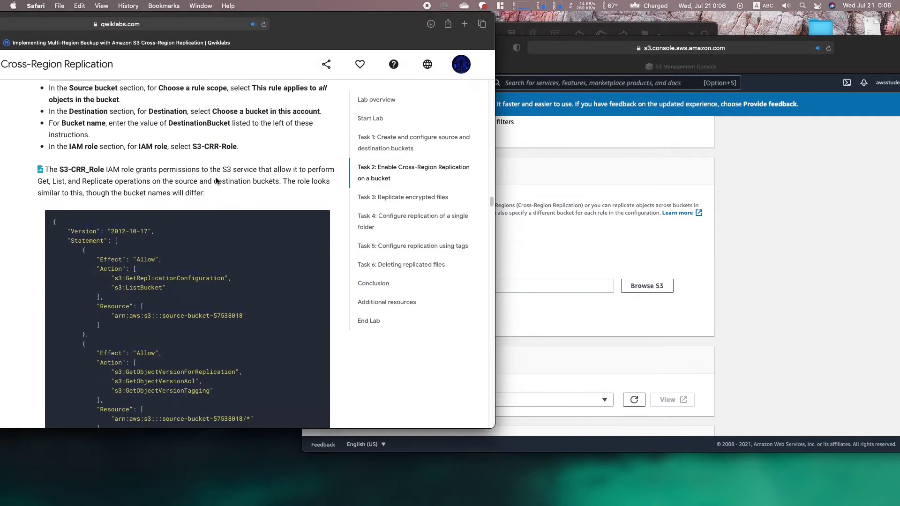
left_click(586, 398)
left_click(575, 400)
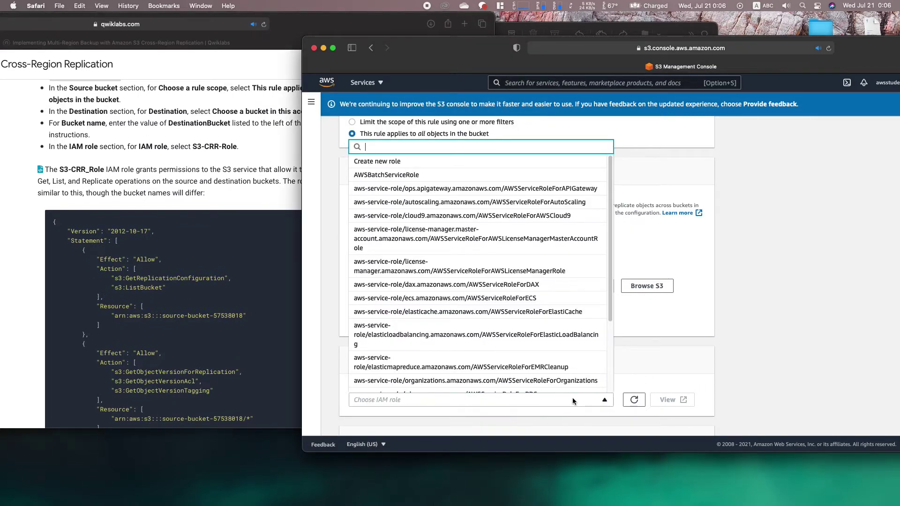
type("s3")
left_click(531, 387)
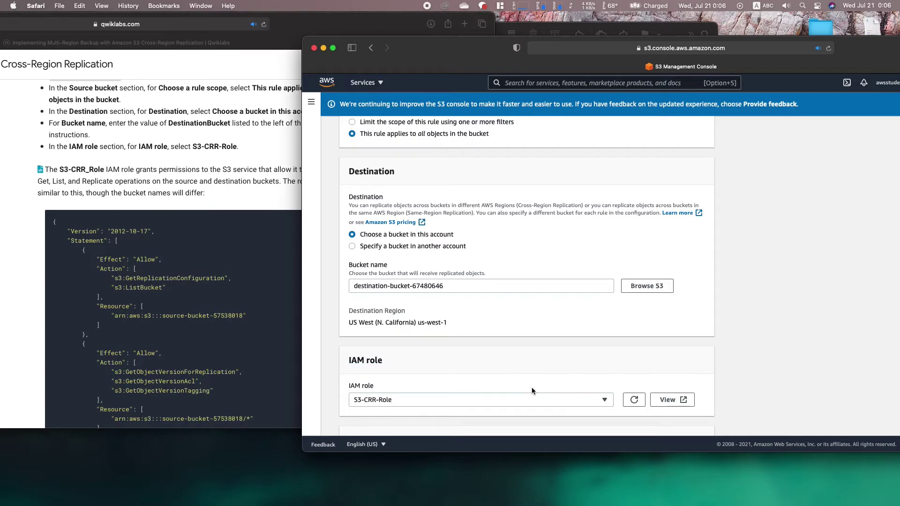
- Read the lab's sample S3-CRR-Role policy and its instructions for saving the rule
left_click(243, 196)
scroll(243, 197, "down", 3)
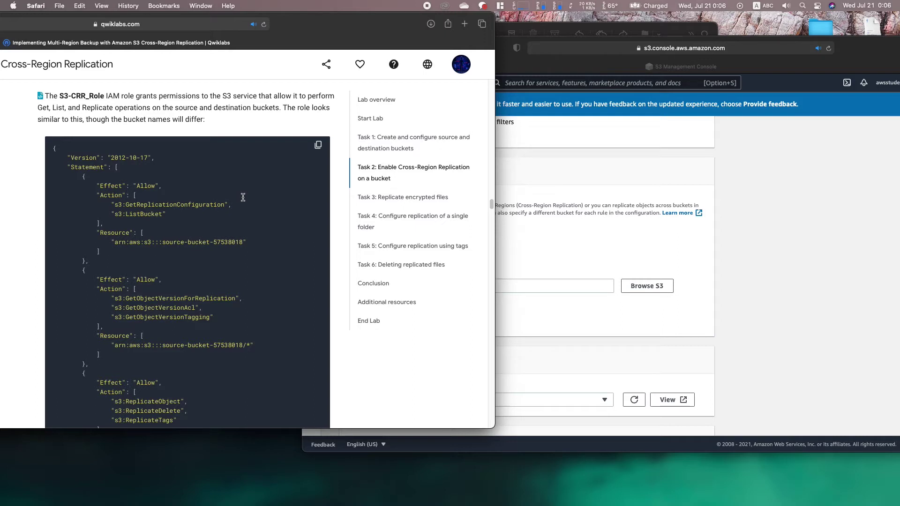
scroll(243, 196, "down", 4)
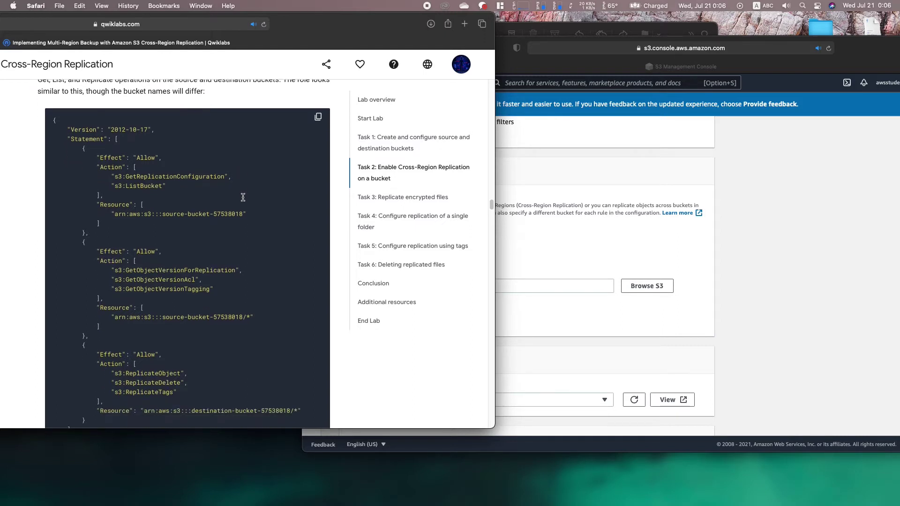
scroll(243, 197, "down", 5)
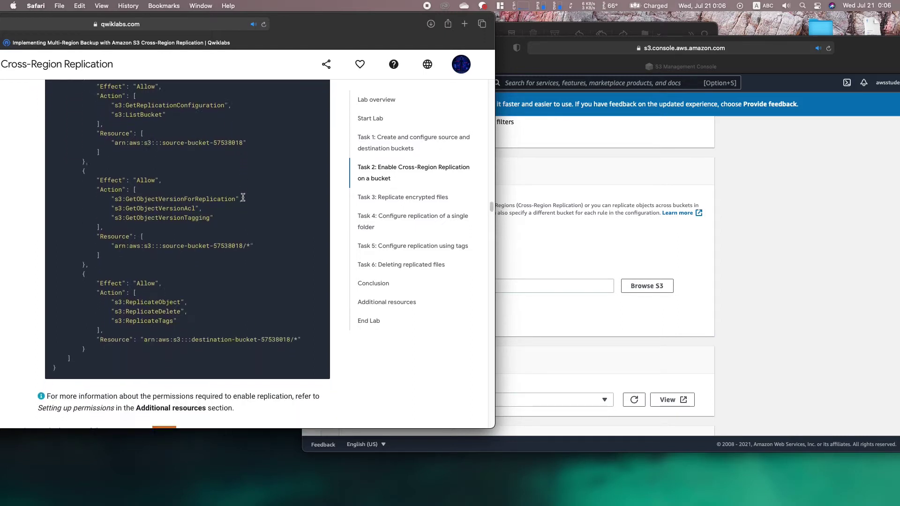
scroll(243, 197, "down", 1)
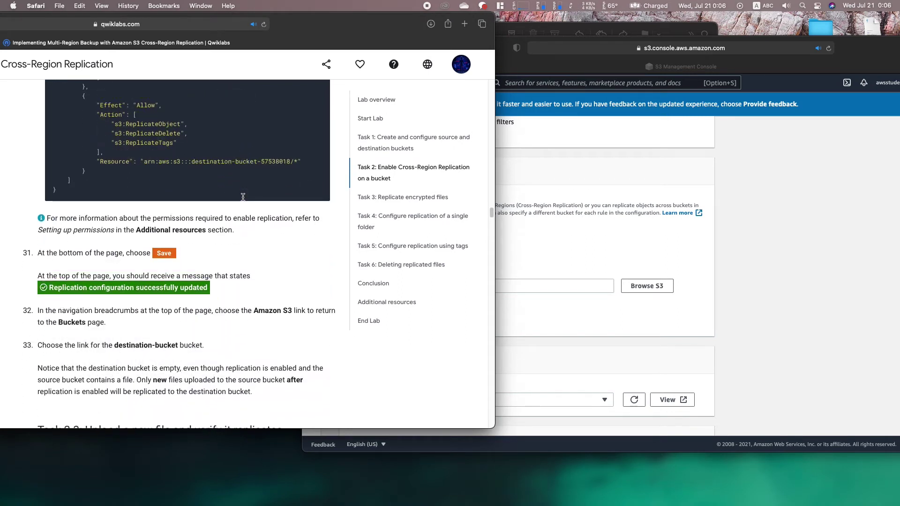
- Save the replication rule with the encryption, storage class and additional replication options left unselected
left_click(802, 322)
scroll(780, 321, "down", 6)
scroll(777, 322, "up", 2)
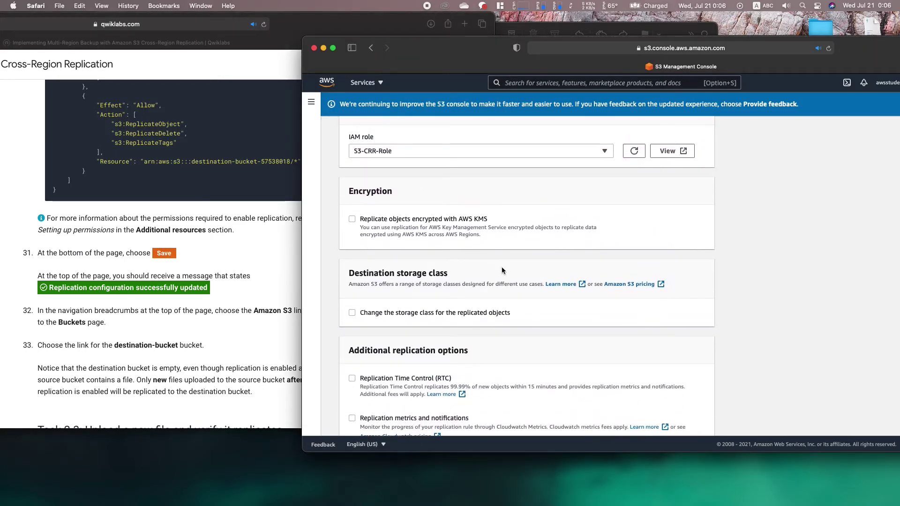
scroll(502, 271, "down", 5)
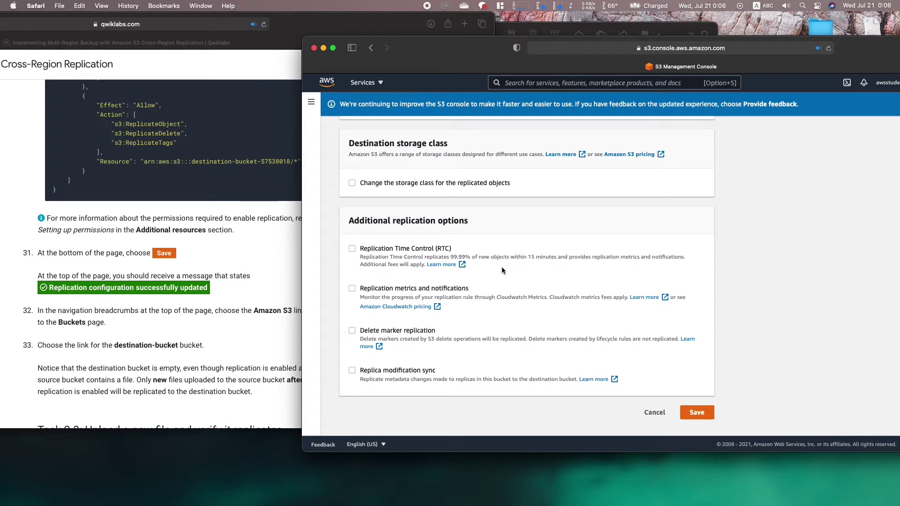
left_click(220, 226)
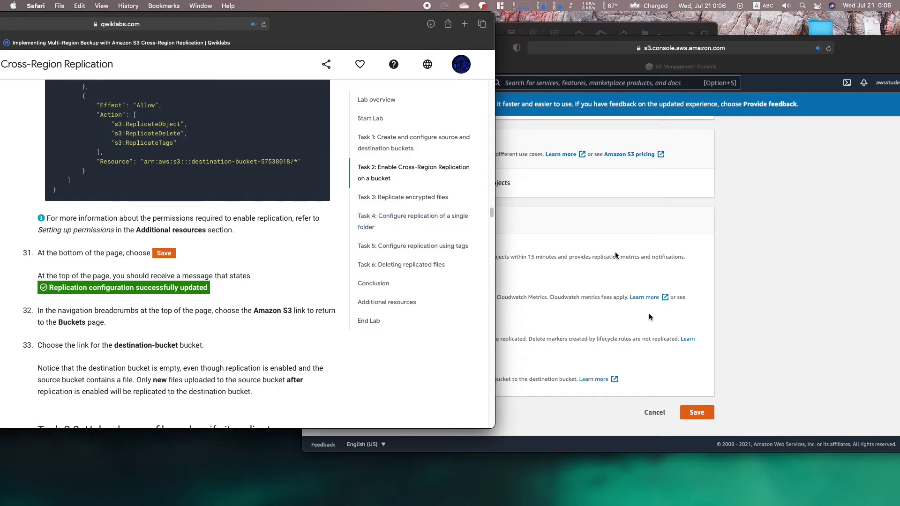
left_click(737, 386)
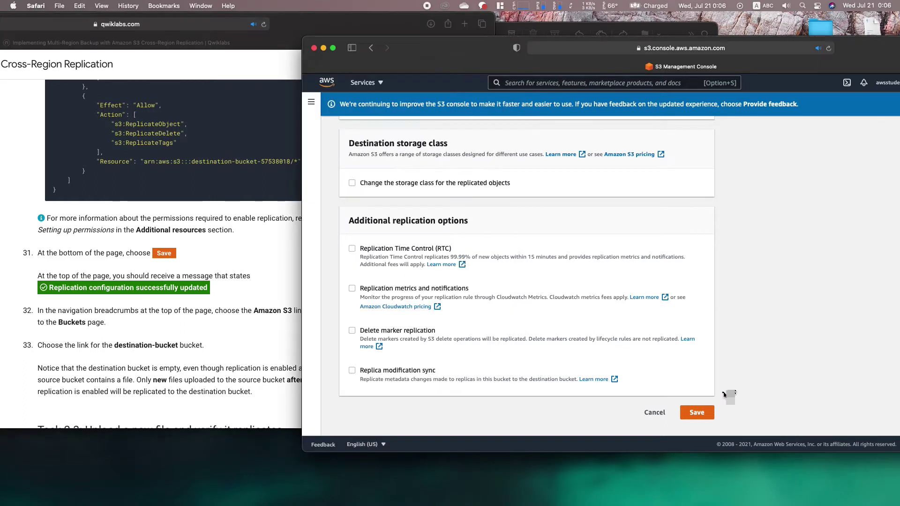
left_click(703, 410)
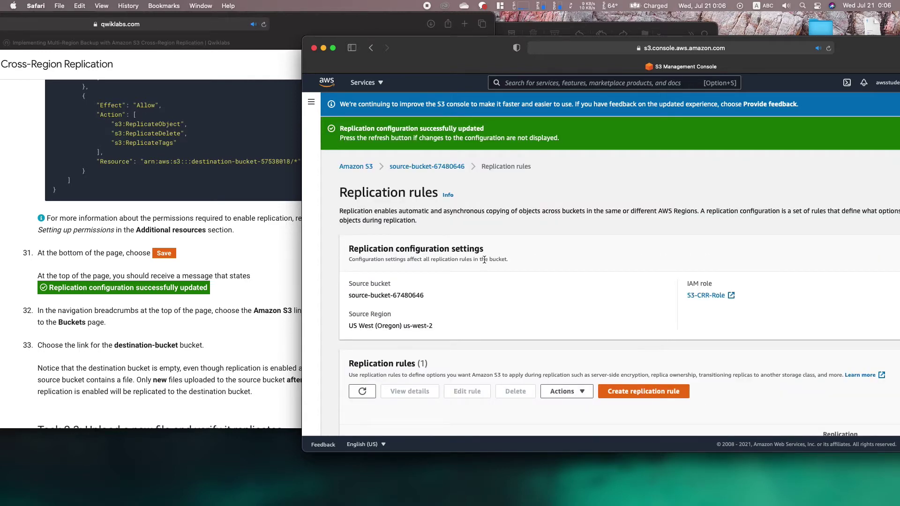
- Follow lab steps 32 and 33 to open destination-bucket-67480646 from the Buckets page and examine its objects, then return to the lab
left_click(250, 306)
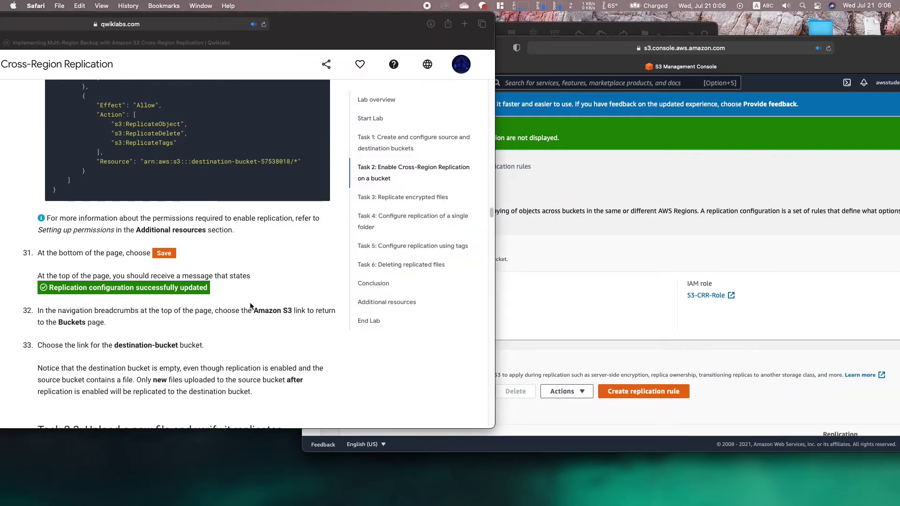
scroll(250, 306, "down", 5)
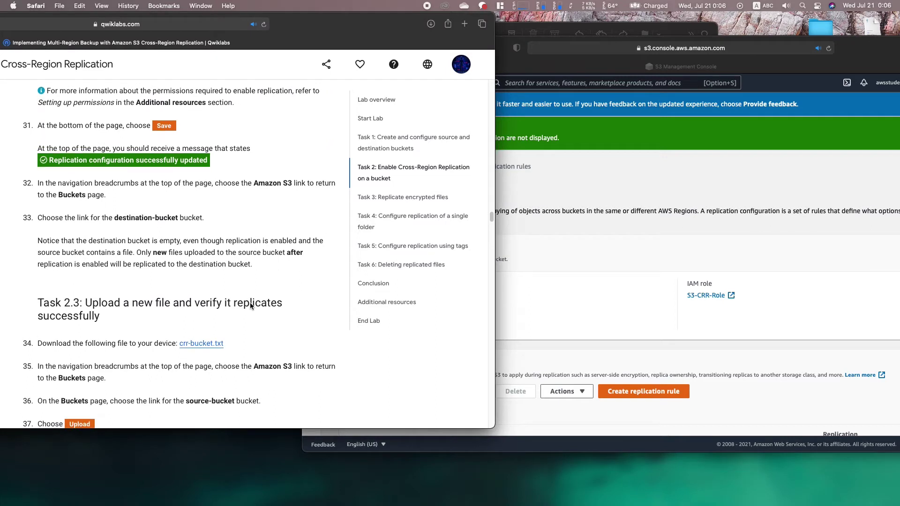
left_click(607, 147)
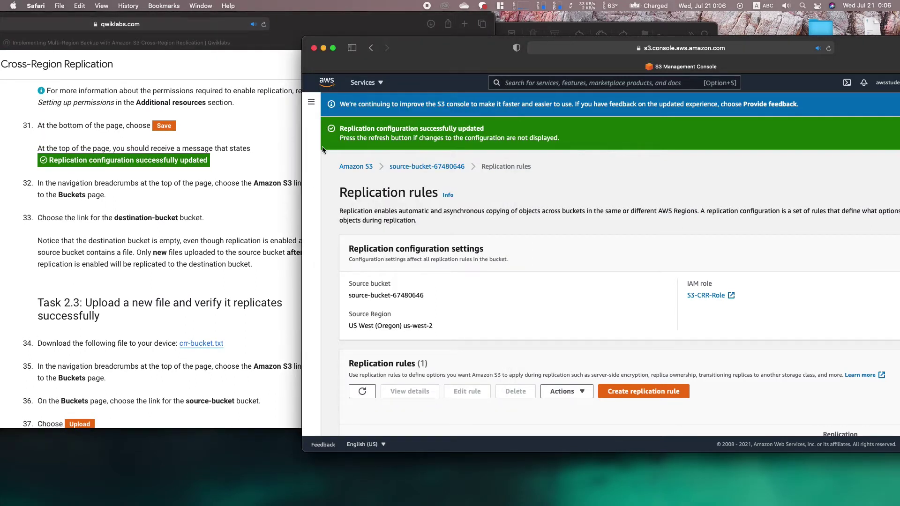
left_click(257, 188)
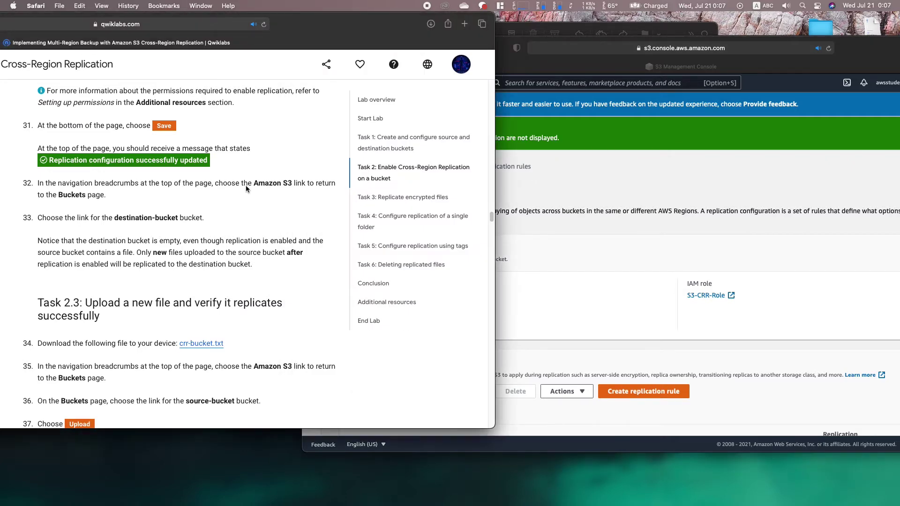
scroll(246, 188, "down", 3)
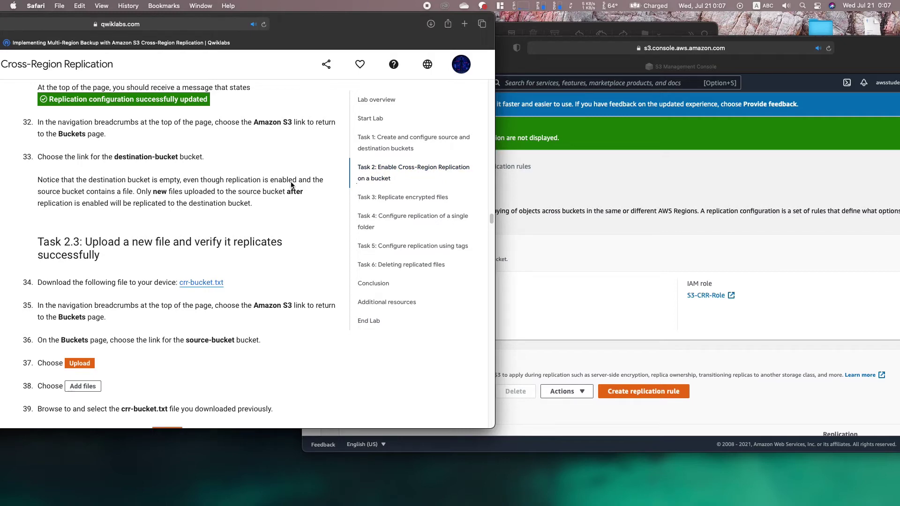
left_click(639, 168)
left_click(311, 104)
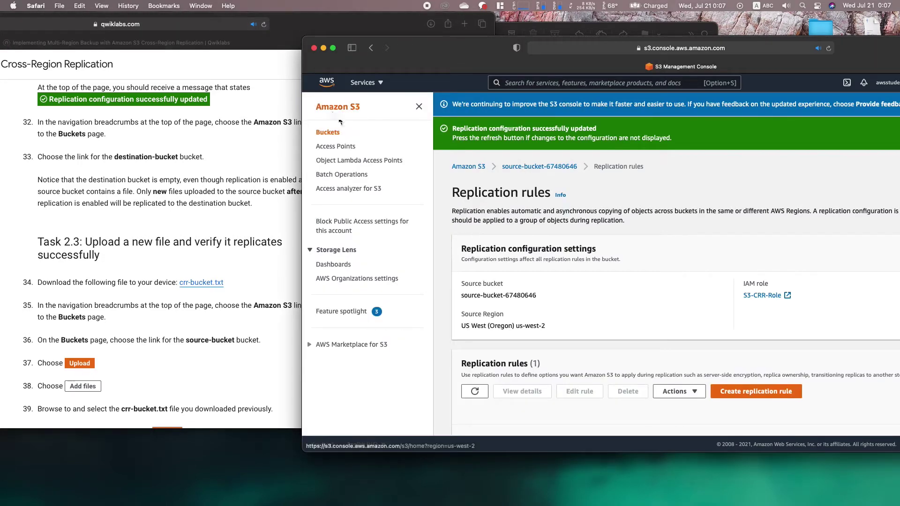
left_click(329, 134)
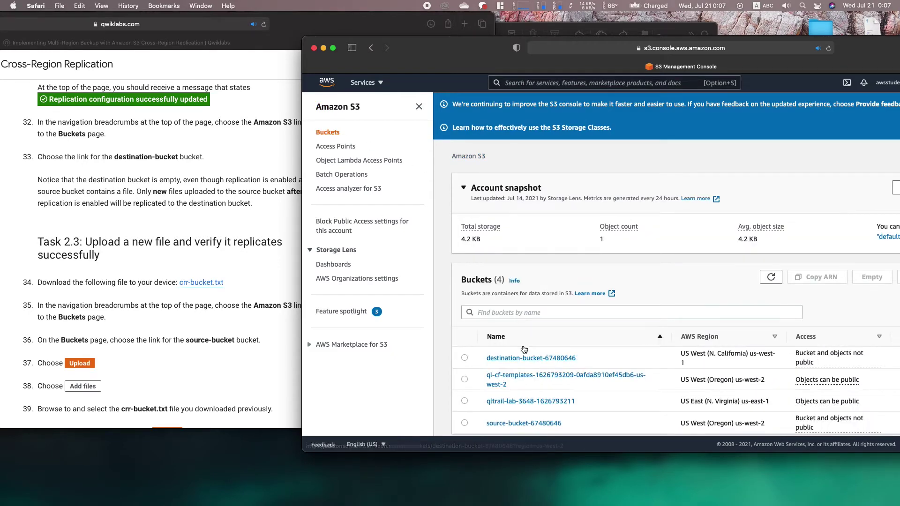
left_click(525, 359)
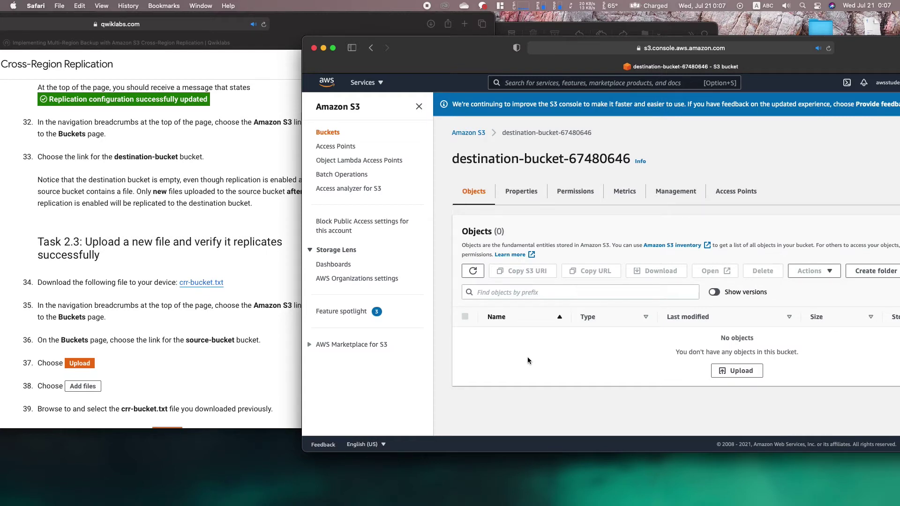
left_click(275, 261)
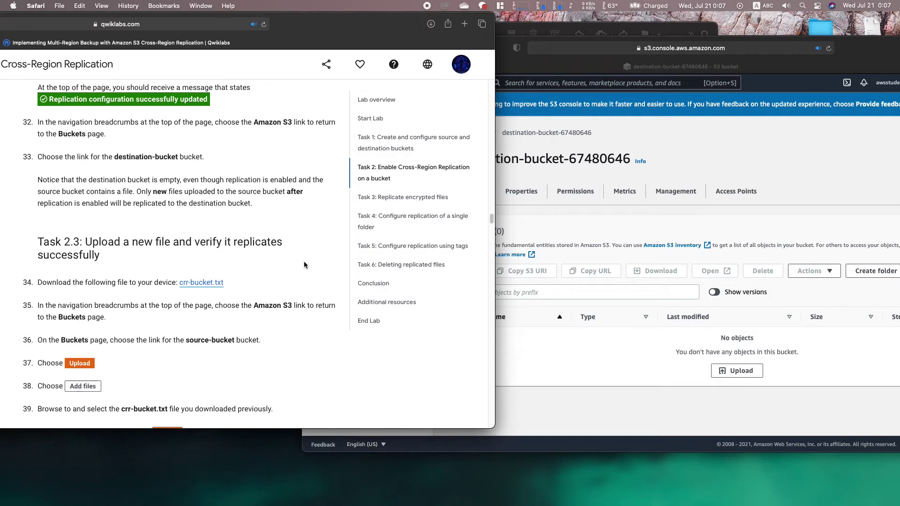
- Download the lab's crr-bucket.txt file and save it in the Recorded folder
right_click(216, 282)
left_click(259, 323)
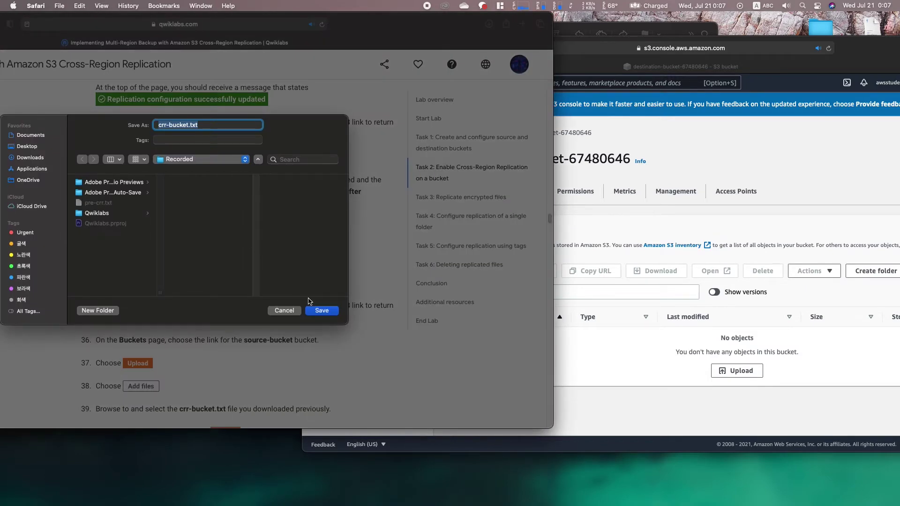
left_click(328, 316)
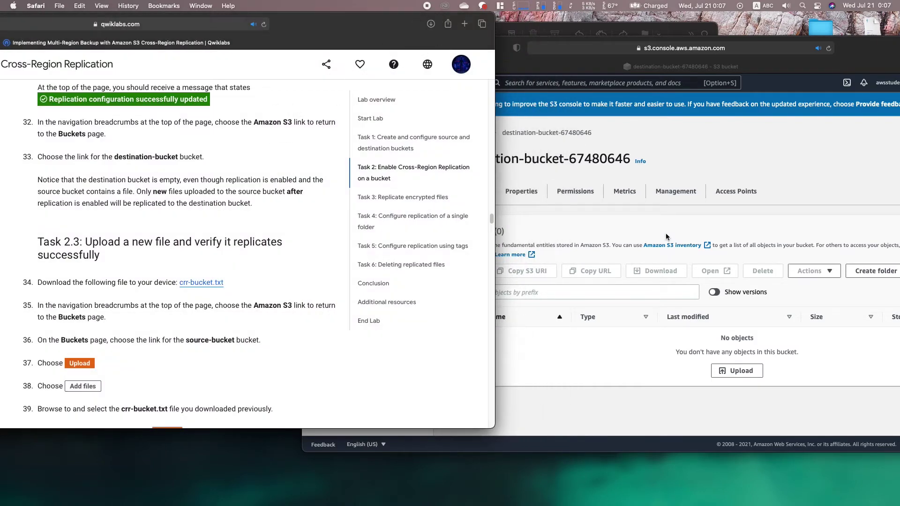
- Return to the S3 console and open source-bucket-67480646 from the Buckets page
left_click(786, 368)
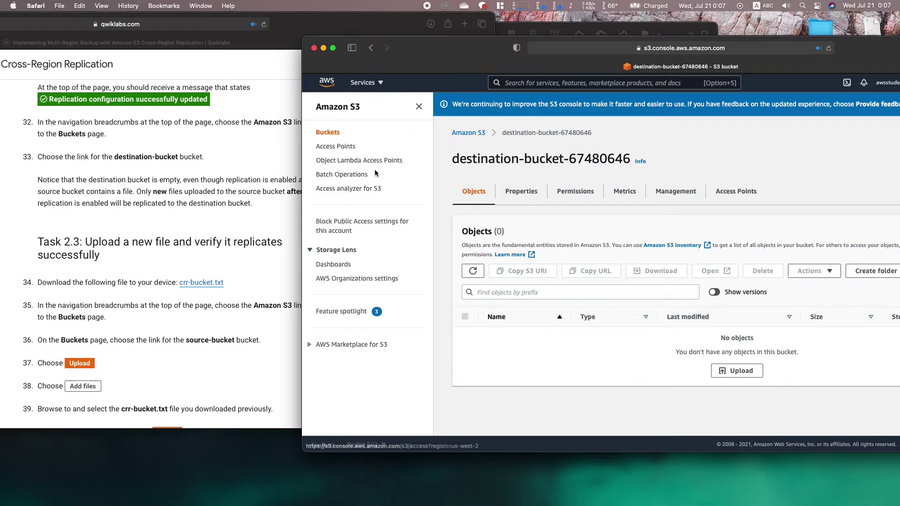
left_click(331, 132)
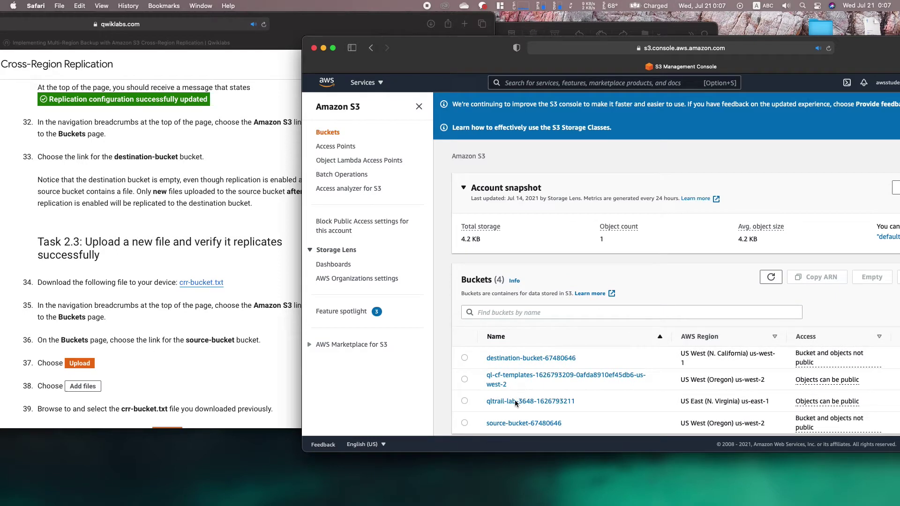
left_click(513, 423)
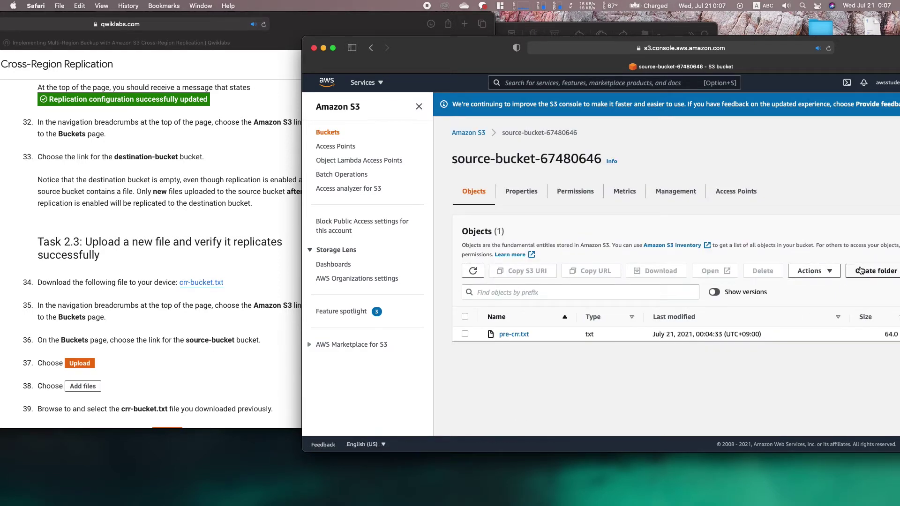
- Upload crr-bucket.txt from the Recorded folder to the source bucket with the default upload settings
left_click_drag(853, 59, 793, 59)
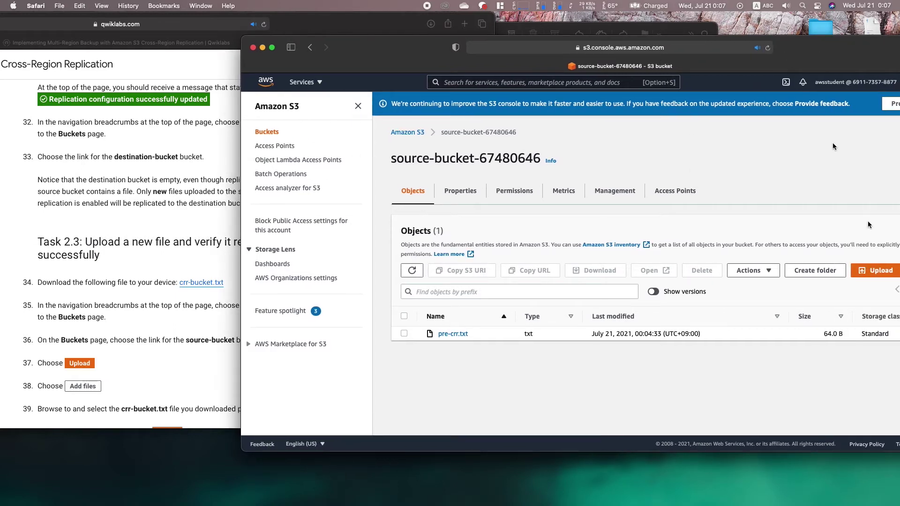
left_click(869, 268)
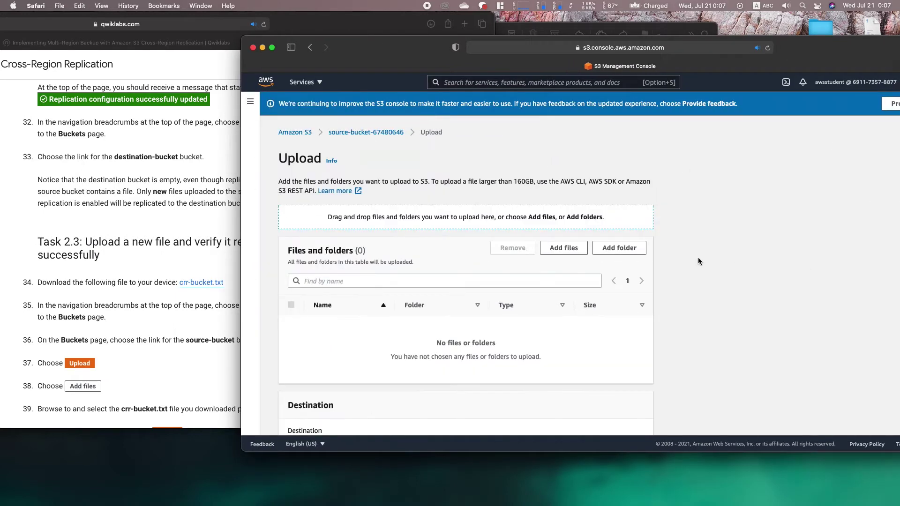
left_click(577, 249)
left_click(563, 230)
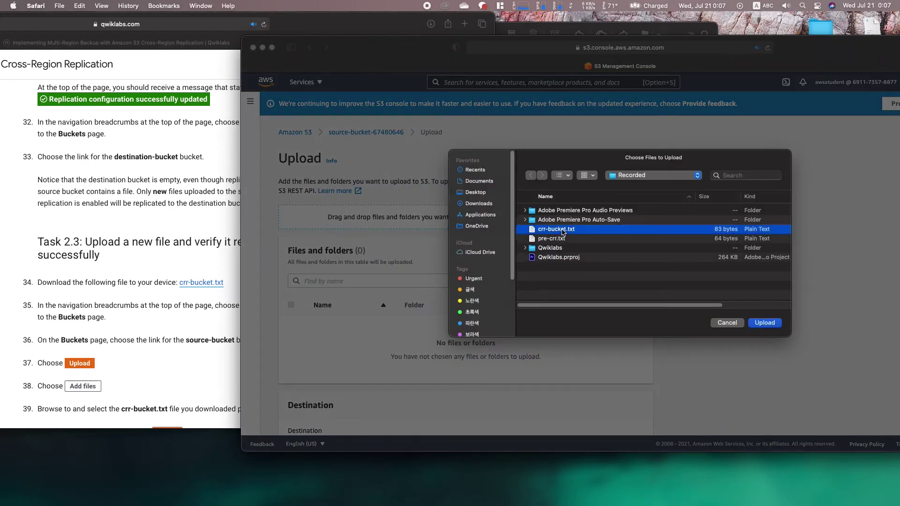
double_click(562, 232)
scroll(540, 269, "down", 3)
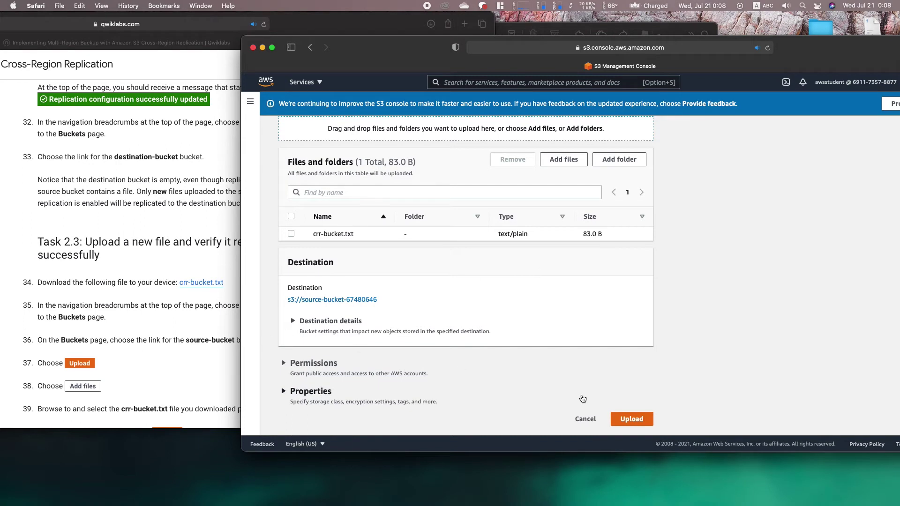
left_click(651, 420)
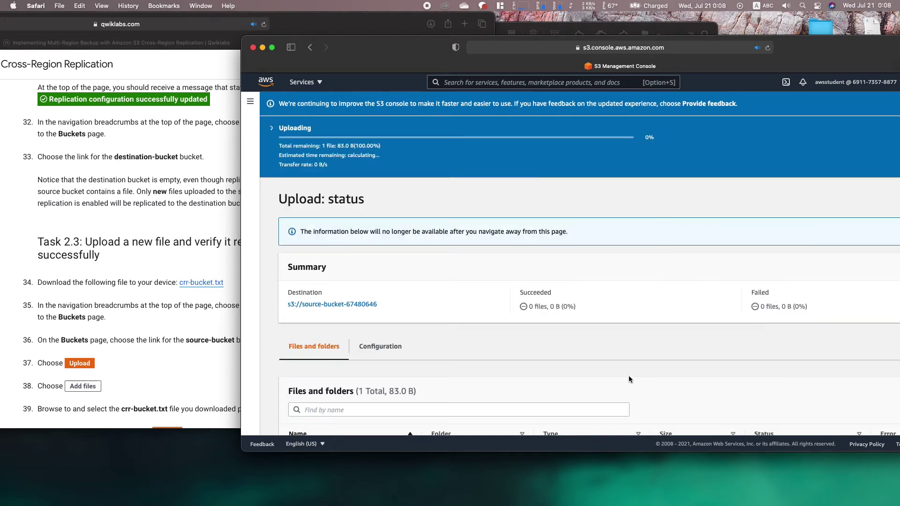
scroll(628, 375, "down", 1)
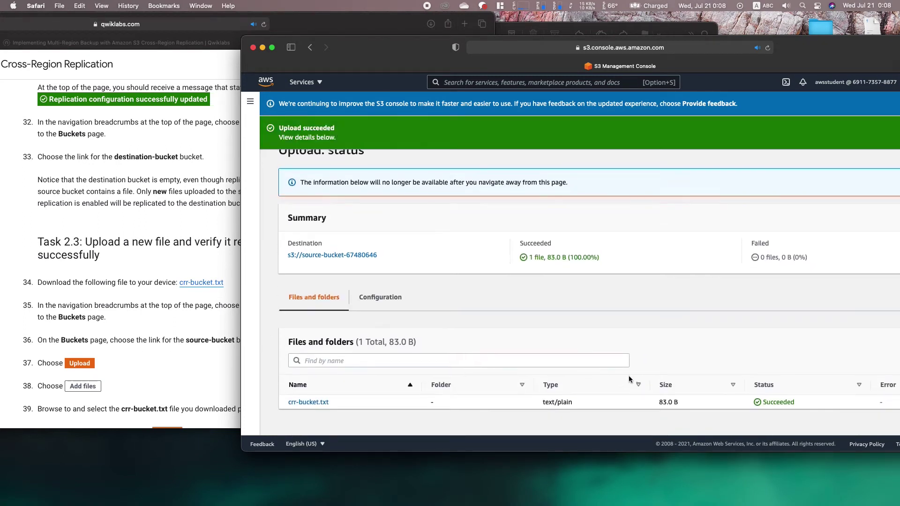
- Read lab steps 40 to 43 on closing the upload status and checking the destination bucket, comparing them with the upload page
left_click(223, 354)
scroll(221, 357, "down", 5)
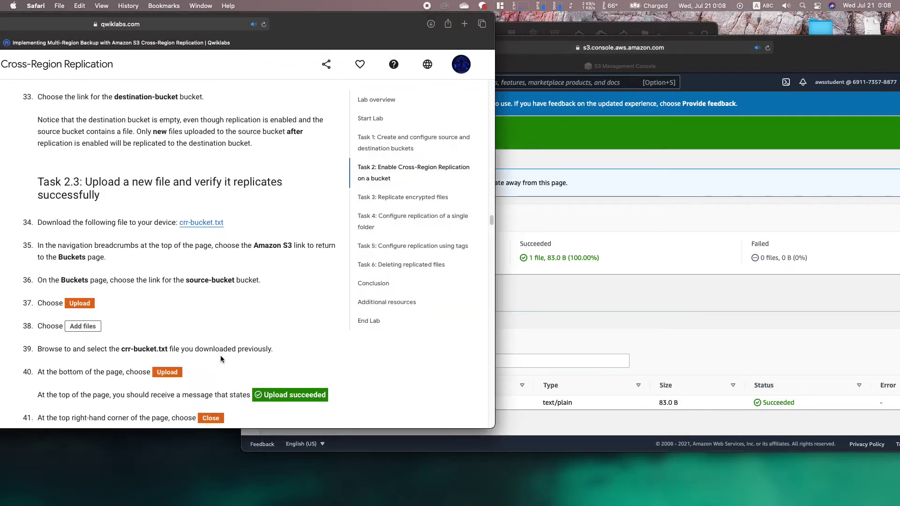
scroll(220, 359, "down", 3)
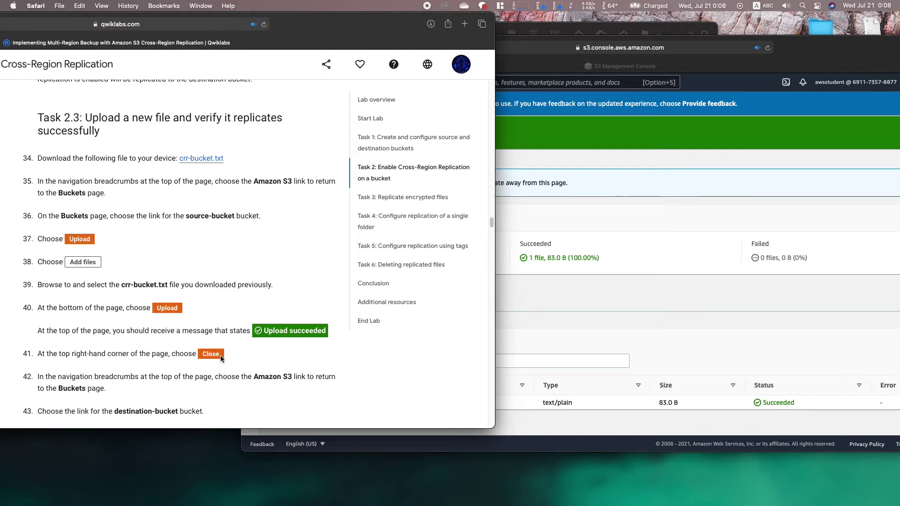
left_click(500, 302)
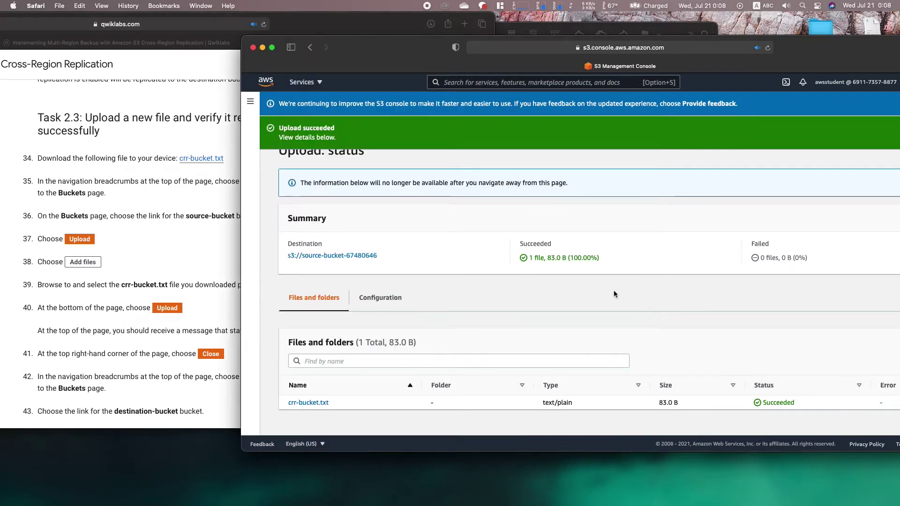
left_click_drag(831, 59, 752, 64)
scroll(756, 232, "up", 2)
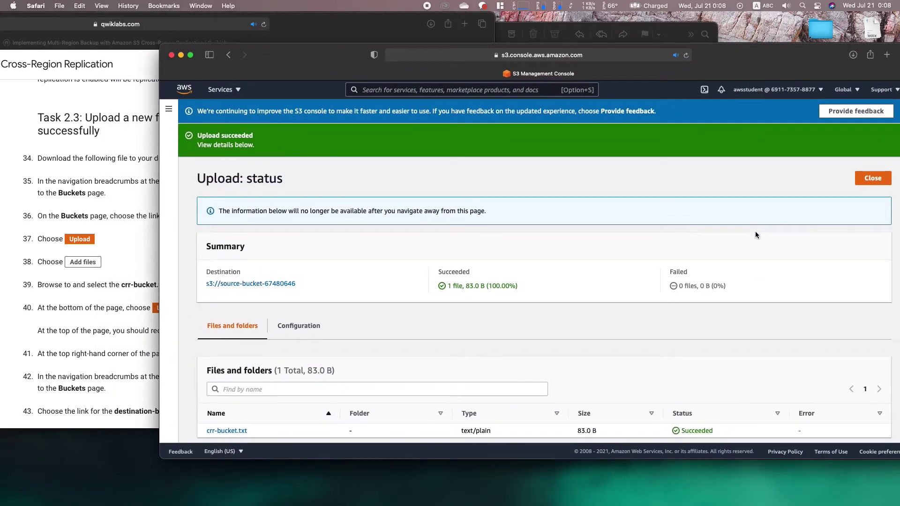
left_click(135, 291)
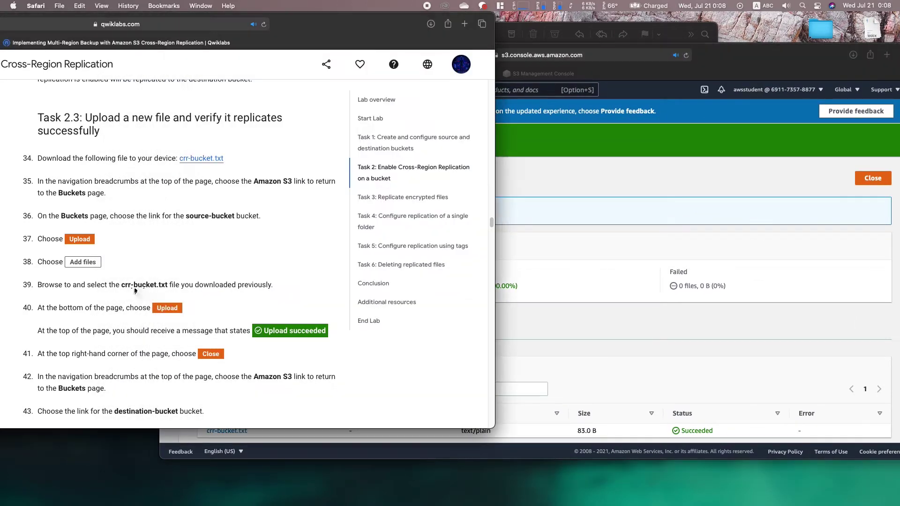
scroll(132, 286, "down", 5)
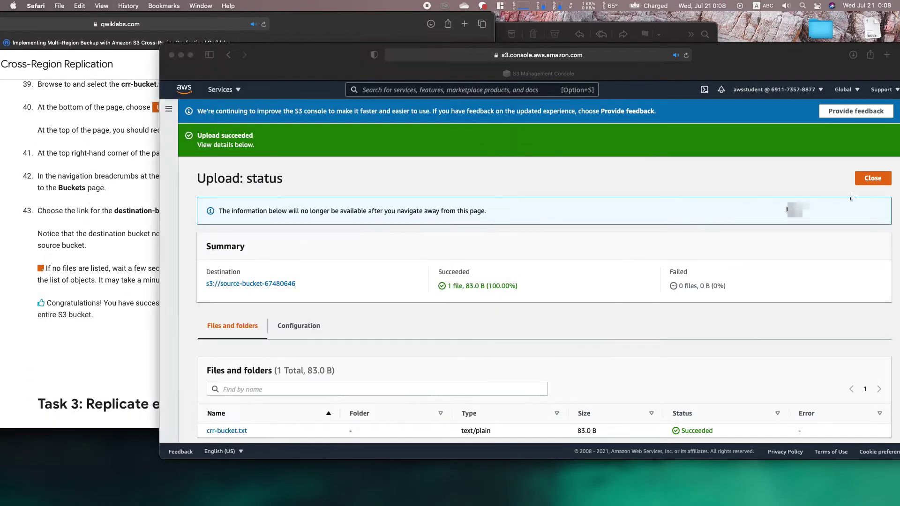
- Close the upload status page and open destination-bucket-67480646 from the Buckets page
left_click(807, 207)
left_click(865, 186)
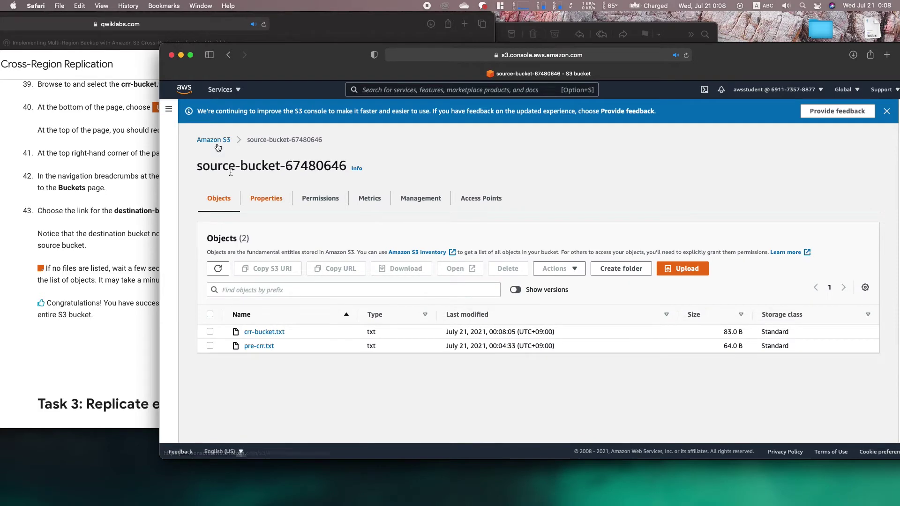
left_click(217, 146)
left_click(368, 326)
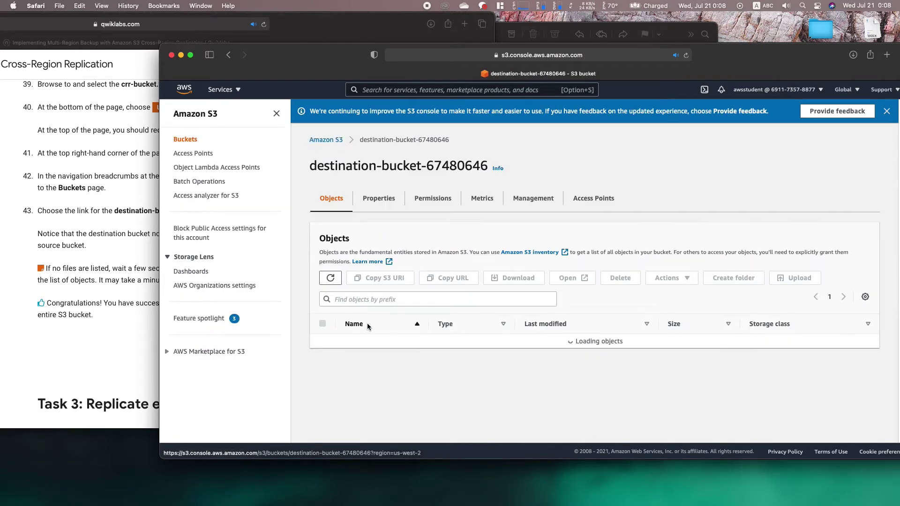
- Check the lab's note on replication delay and refresh the destination bucket's object list
left_click(109, 270)
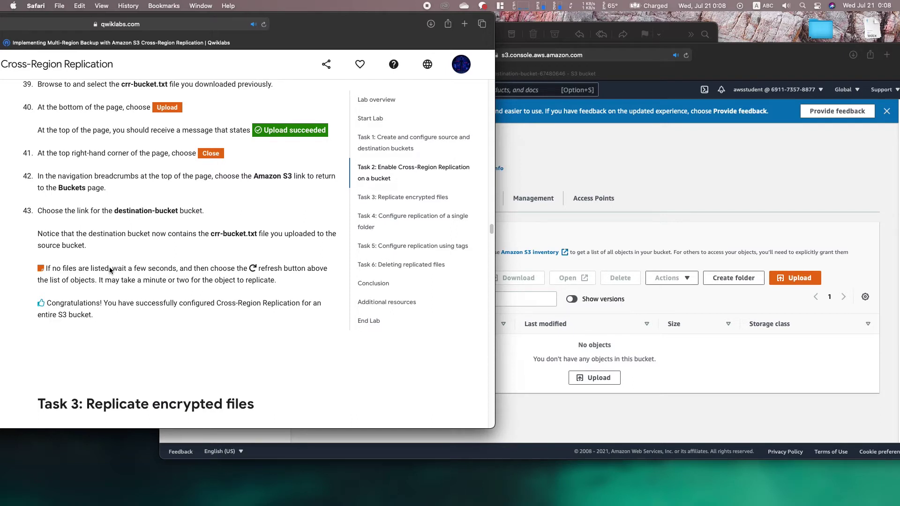
left_click(706, 283)
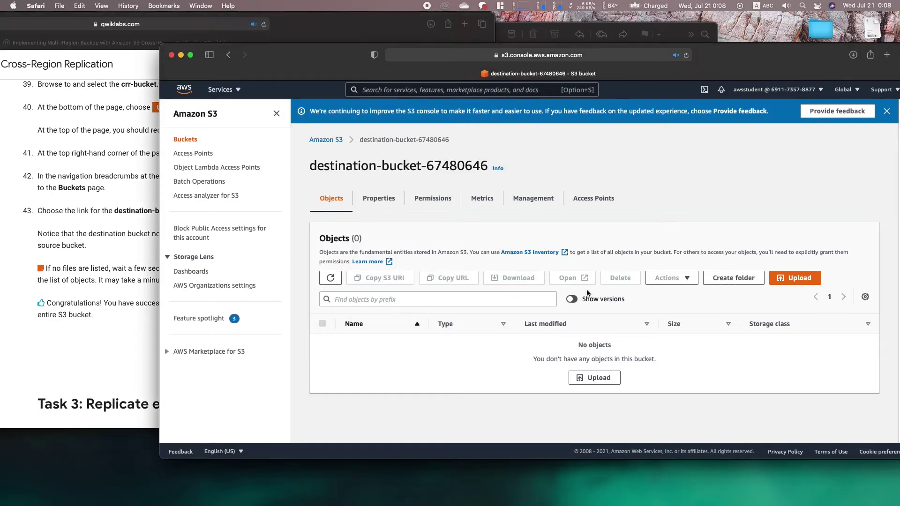
left_click(331, 278)
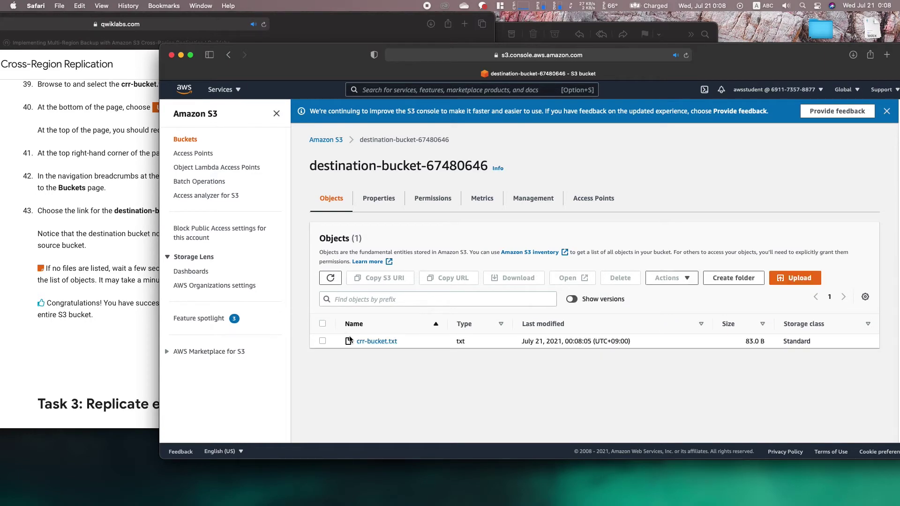
- Go to Task 3.1 in the lab instructions and download crr-encrypted.txt to the Recorded folder
left_click(121, 360)
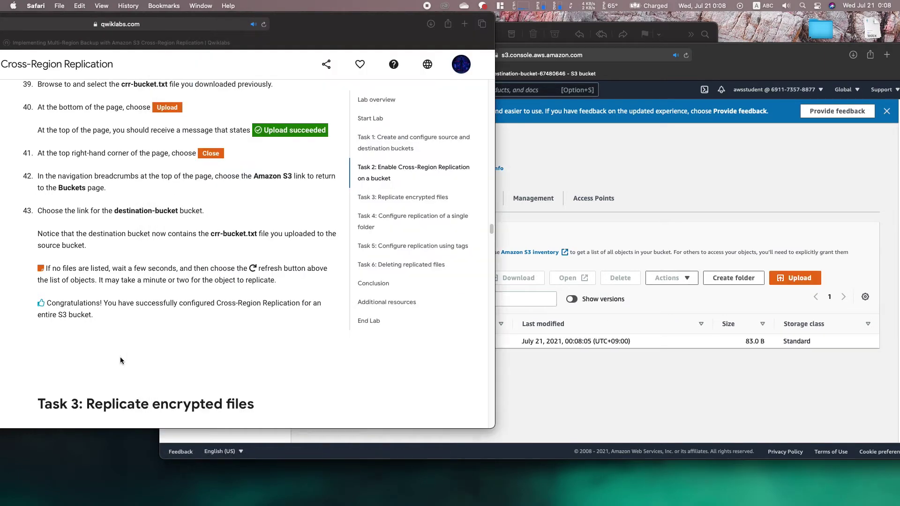
scroll(120, 356, "down", 5)
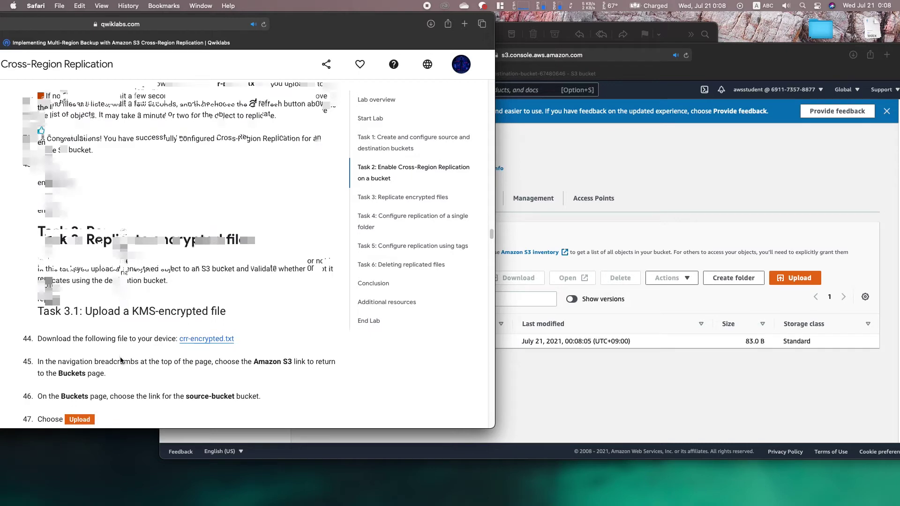
scroll(122, 360, "down", 4)
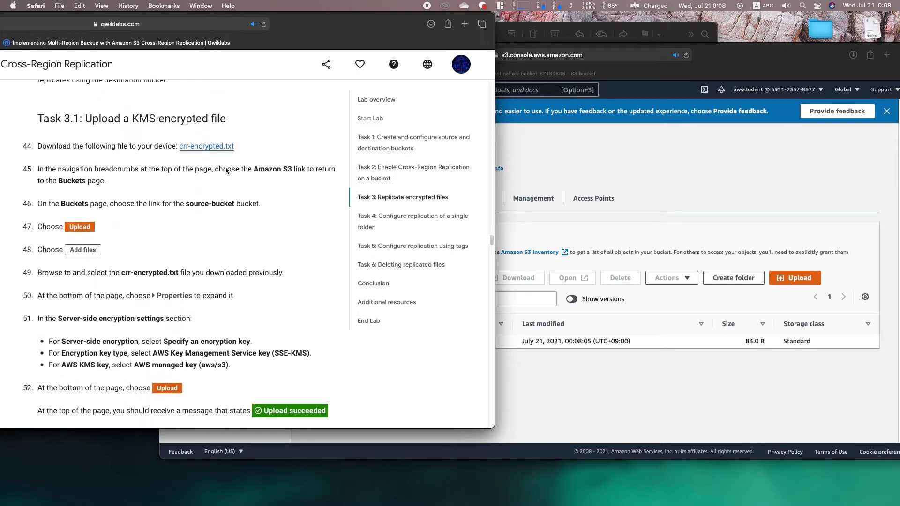
right_click(215, 146)
left_click(253, 187)
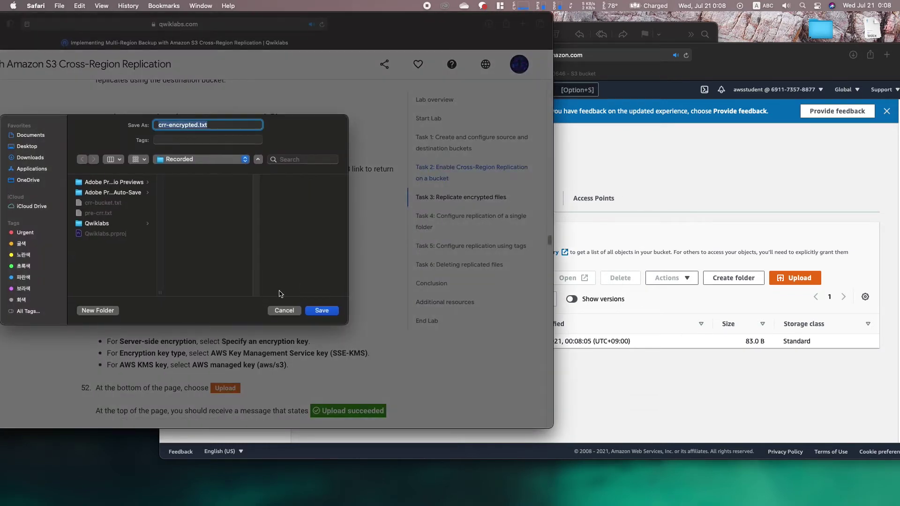
left_click(317, 312)
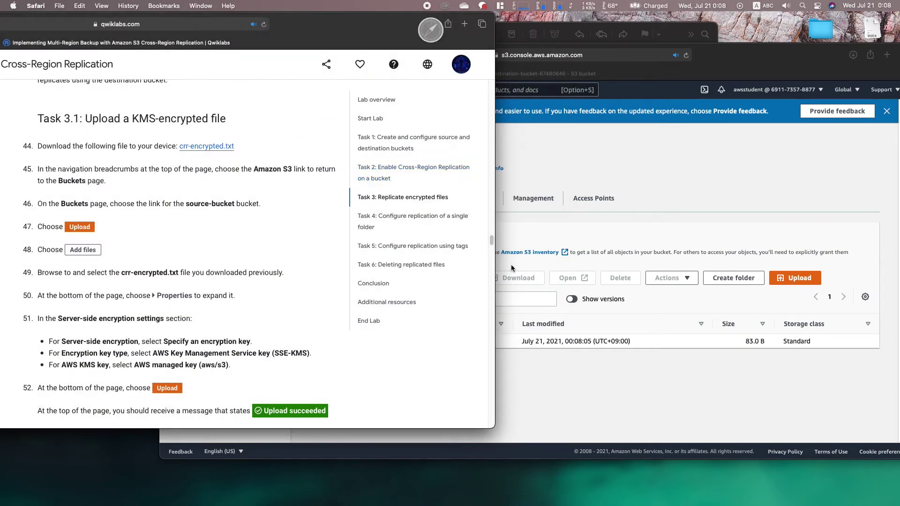
- Switch back to the S3 console and go from the destination bucket to source-bucket-67480646
left_click(594, 234)
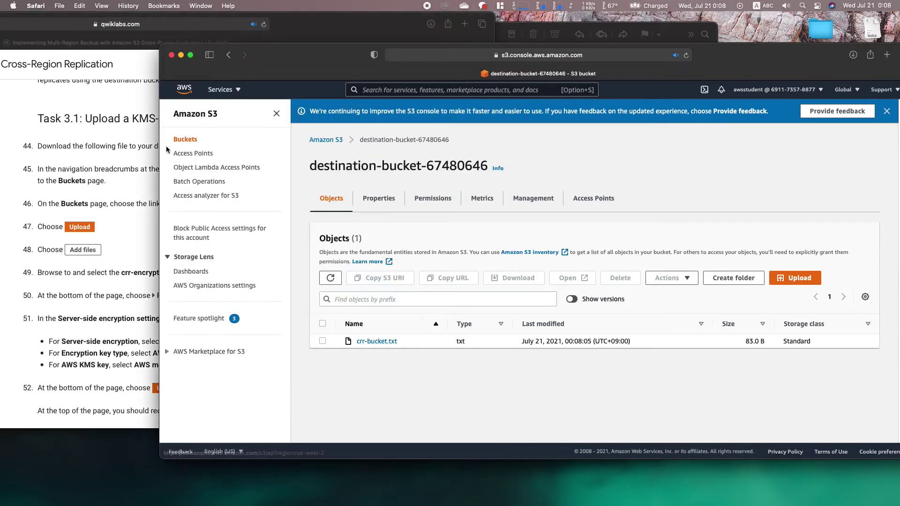
left_click(184, 140)
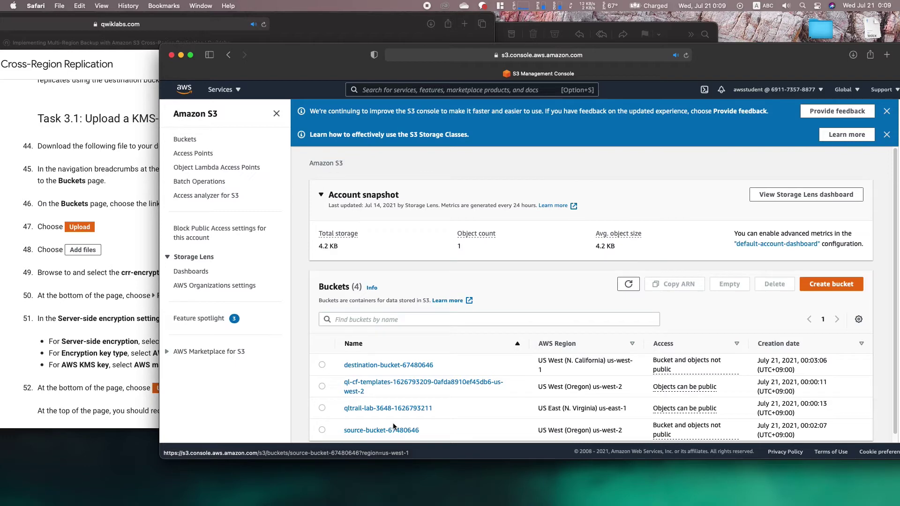
left_click(393, 431)
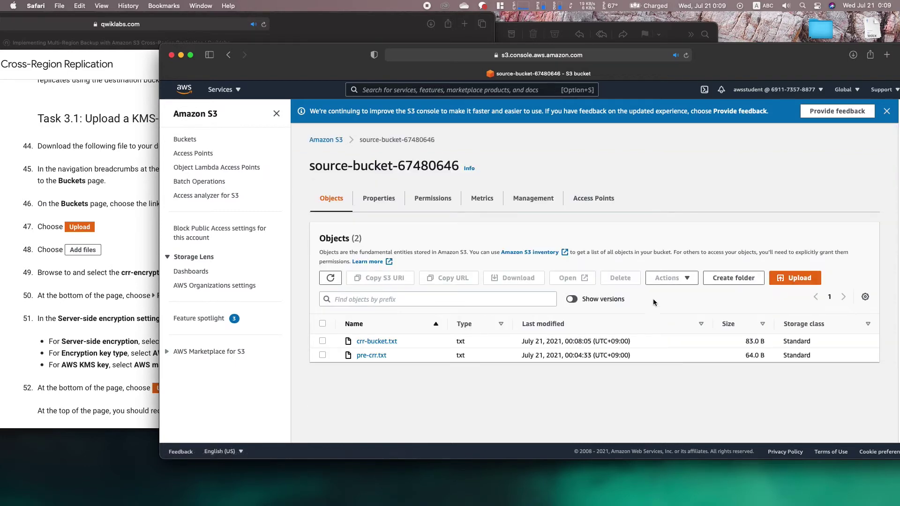
- Start a new upload in the source bucket and add crr-encrypted.txt from the Recorded folder
left_click(801, 282)
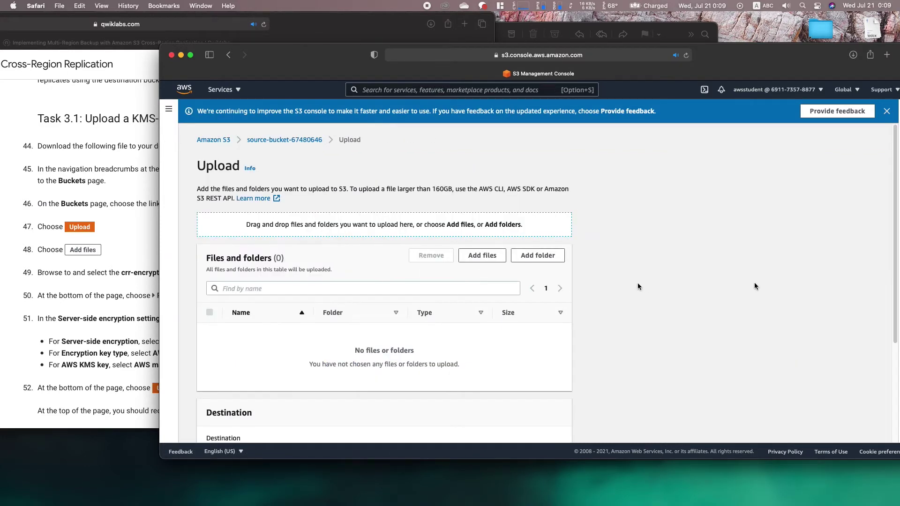
left_click(489, 257)
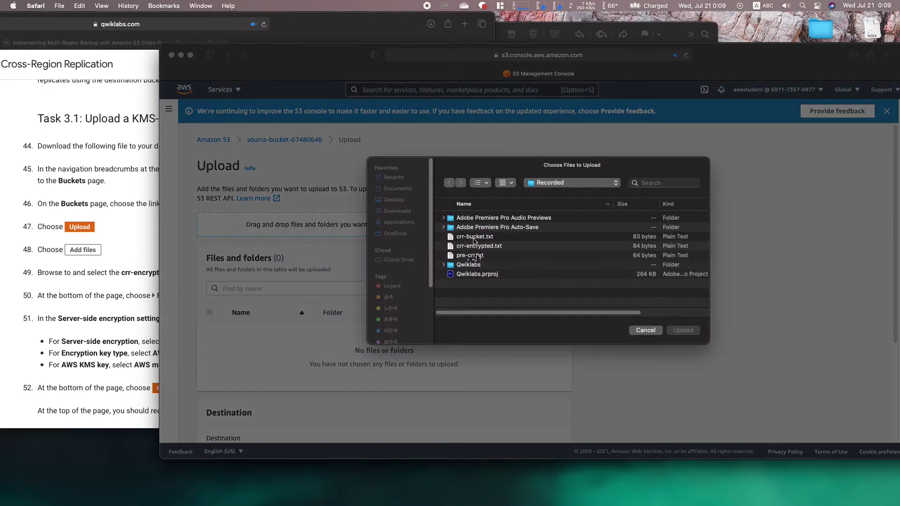
left_click(483, 248)
double_click(483, 247)
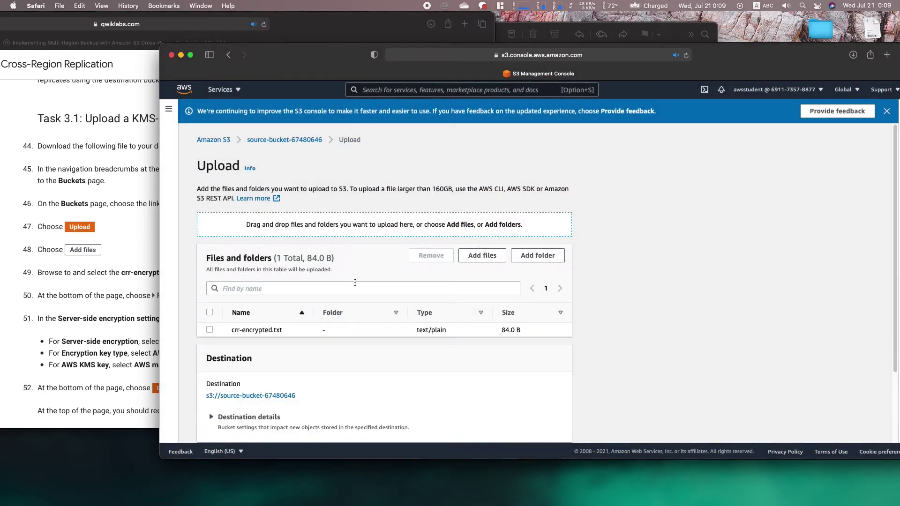
- Check the lab's server-side encryption instructions for the crr-encrypted.txt upload, then return to the upload form
left_click(149, 310)
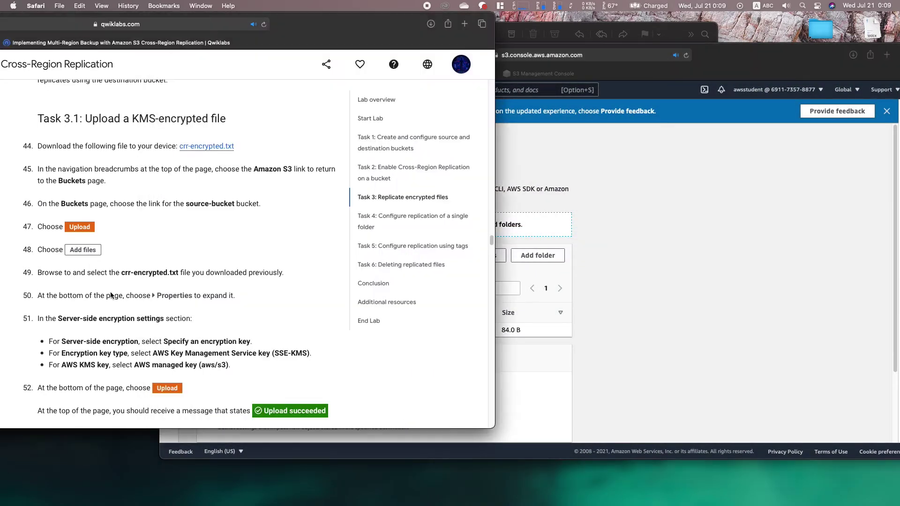
scroll(328, 281, "down", 4)
left_click(640, 337)
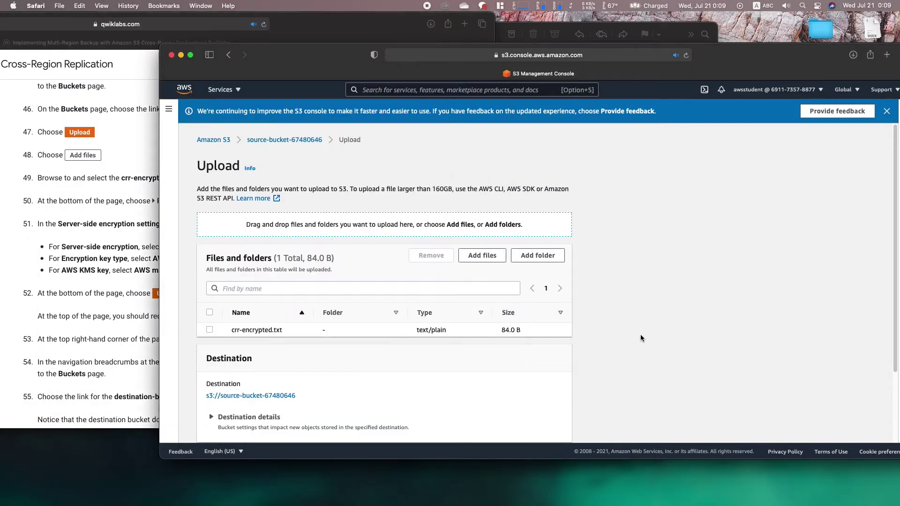
- In the upload's server-side encryption settings, specify an encryption key of type AWS Key Management Service key (SSE-KMS)
scroll(575, 325, "down", 4)
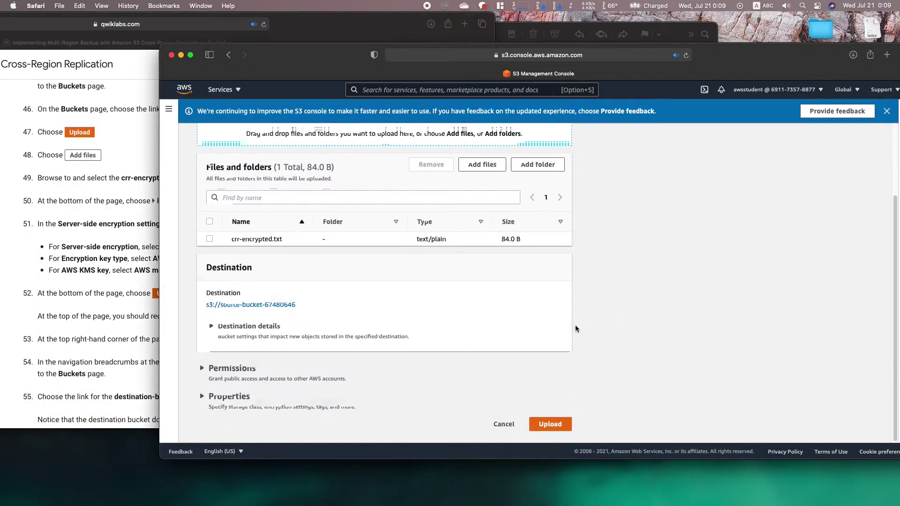
left_click(235, 399)
scroll(235, 399, "down", 10)
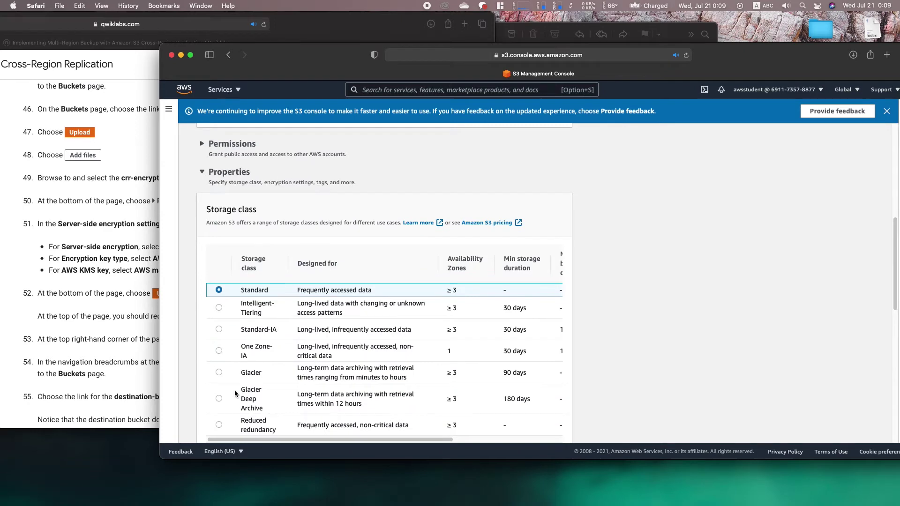
scroll(235, 393, "down", 5)
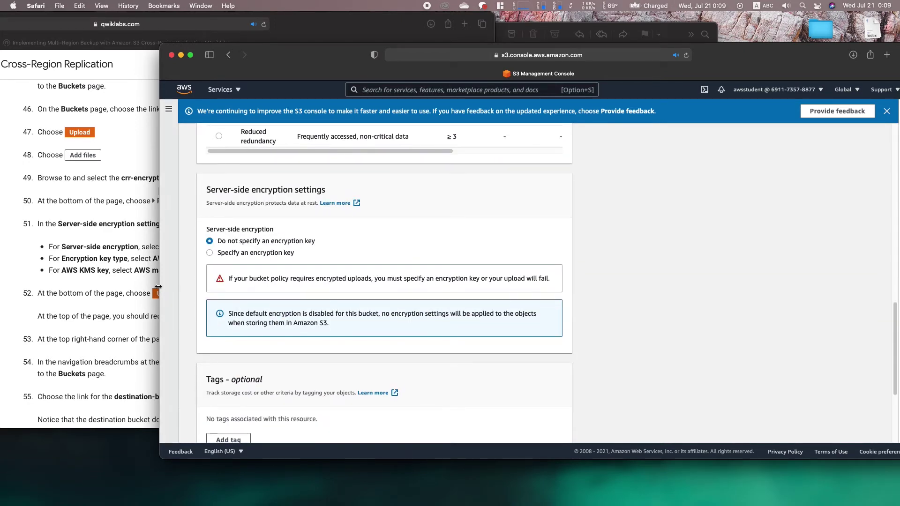
left_click(126, 260)
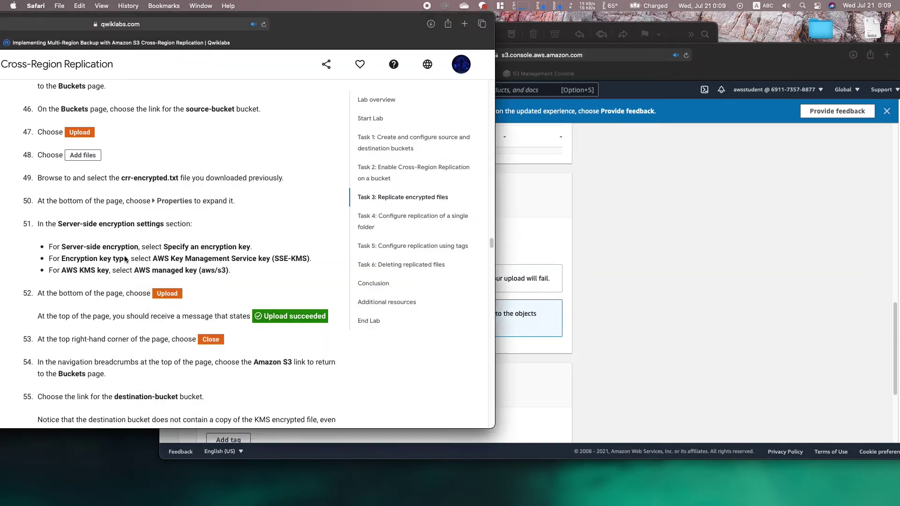
left_click(615, 278)
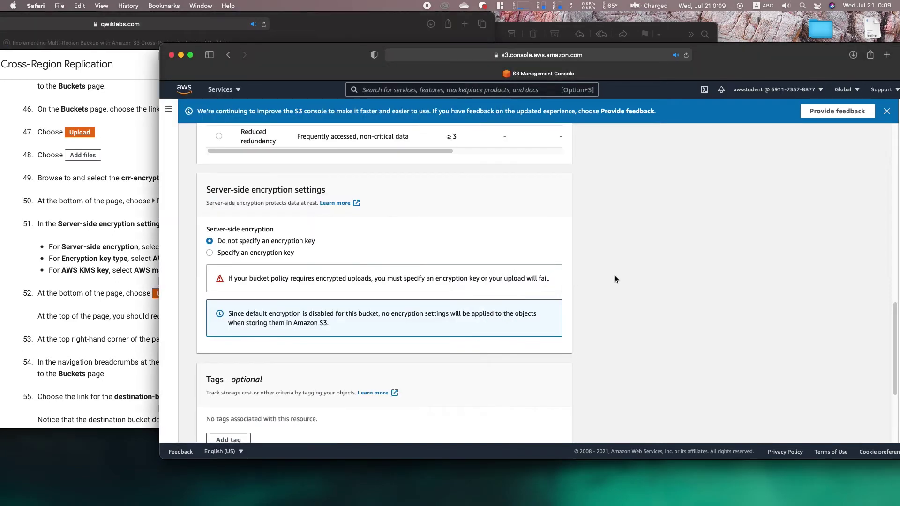
left_click(284, 253)
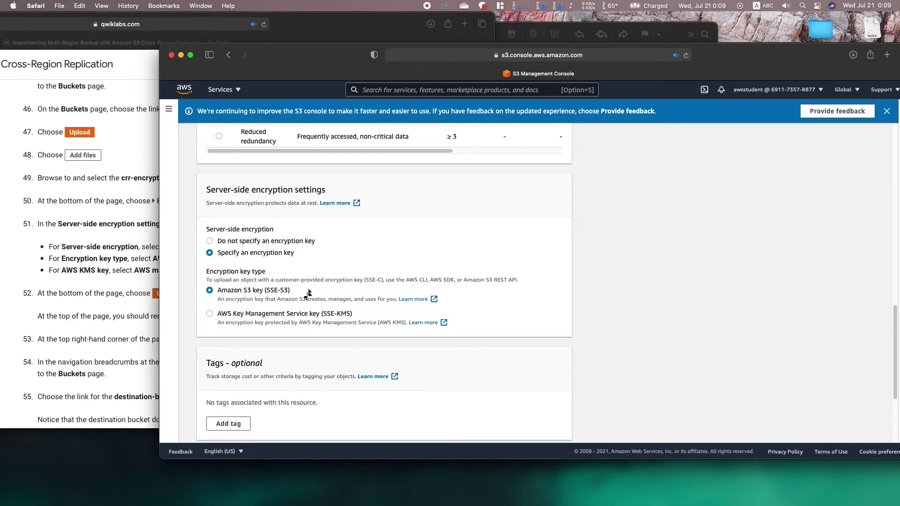
left_click(286, 313)
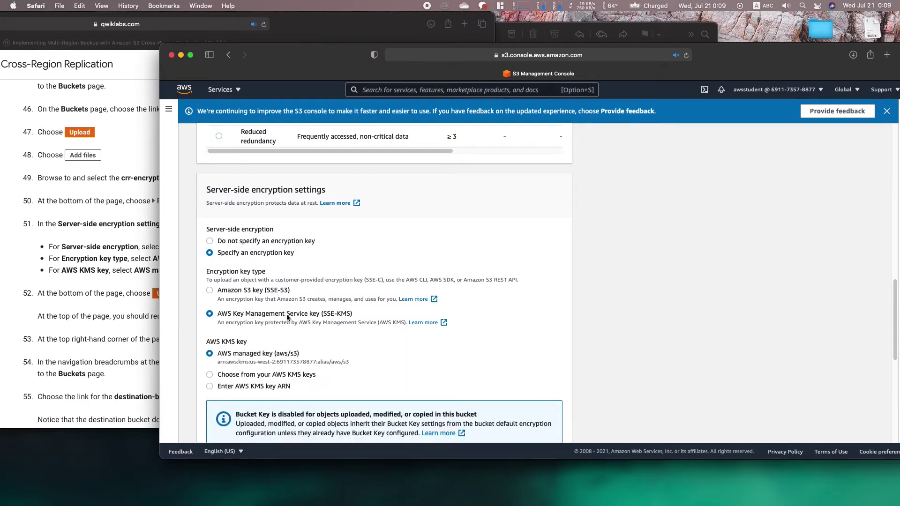
- Check the lab's upload instruction and upload crr-encrypted.txt using the AWS managed key (aws/s3)
left_click(99, 315)
left_click(664, 311)
scroll(665, 311, "down", 5)
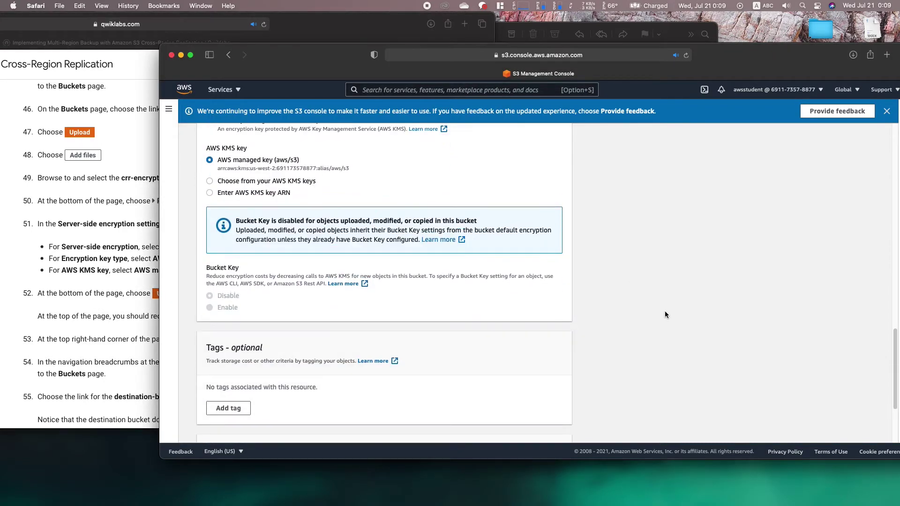
scroll(664, 311, "down", 5)
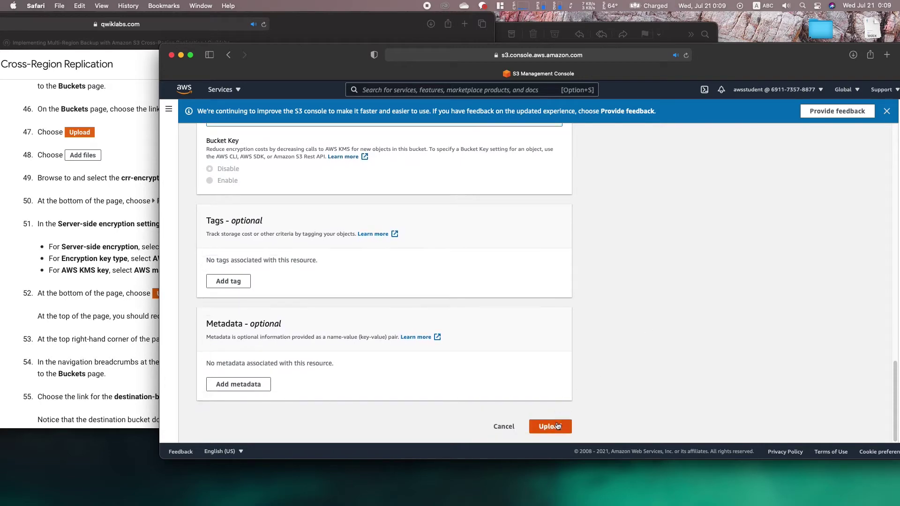
left_click(546, 370)
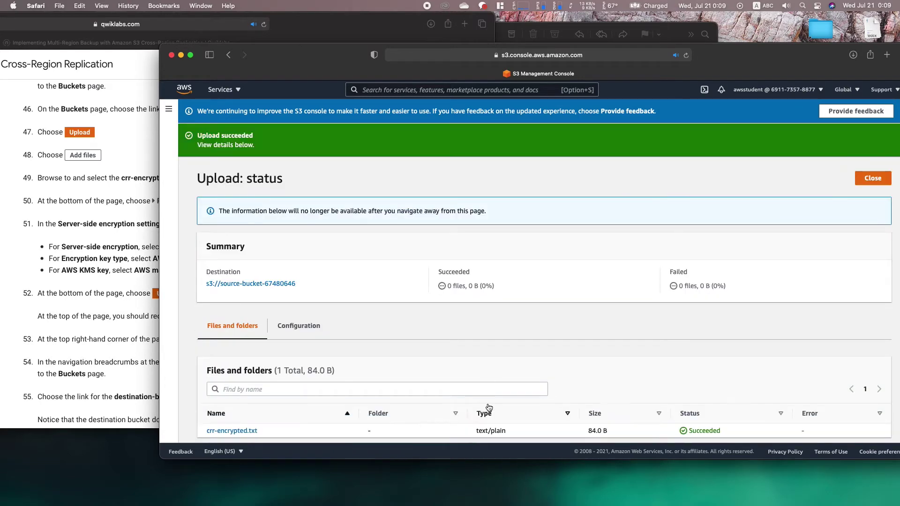
- Read the lab's follow-up instructions for the upload and close the upload status page
left_click(125, 338)
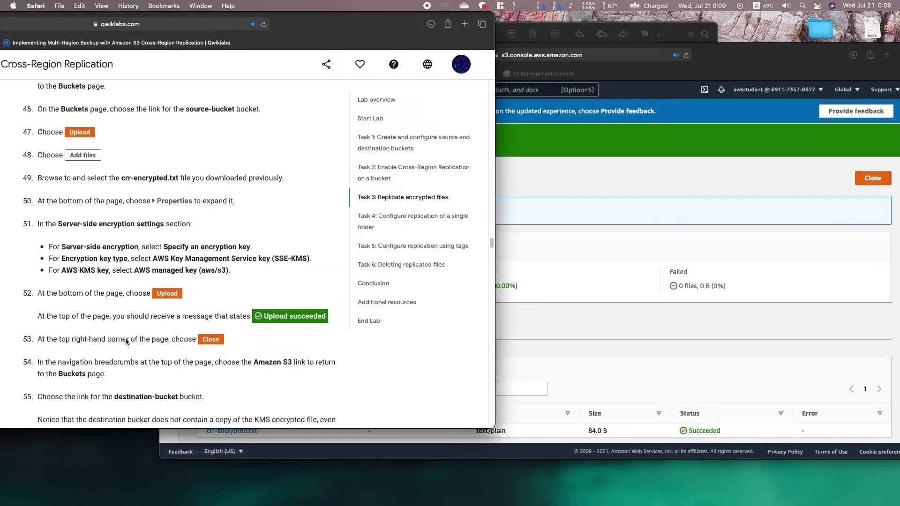
scroll(125, 339, "down", 4)
scroll(125, 341, "down", 3)
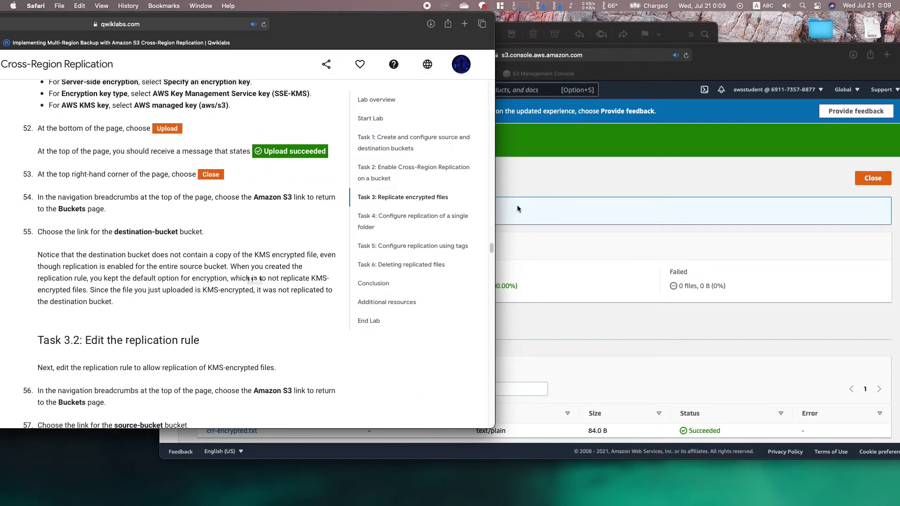
left_click(816, 167)
left_click(862, 178)
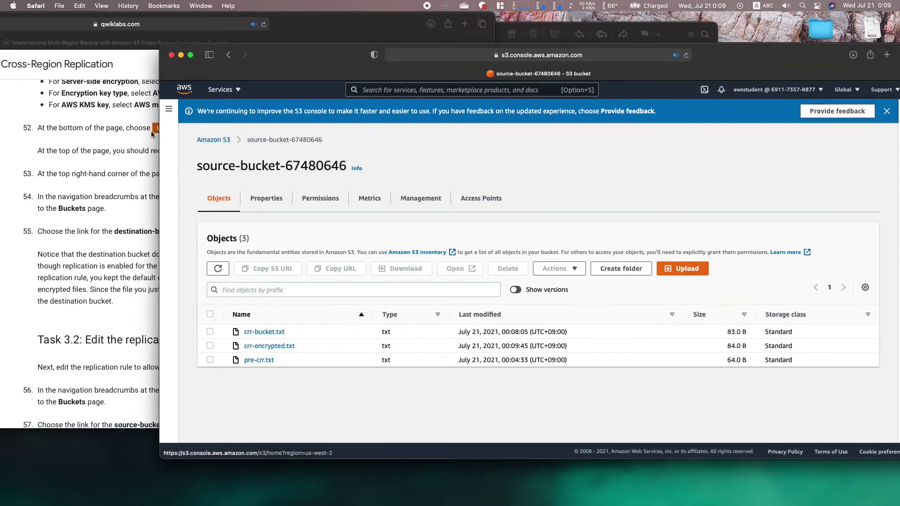
- Open destination-bucket-67480646 and refresh its object list to check whether crr-encrypted.txt was replicated
left_click(212, 141)
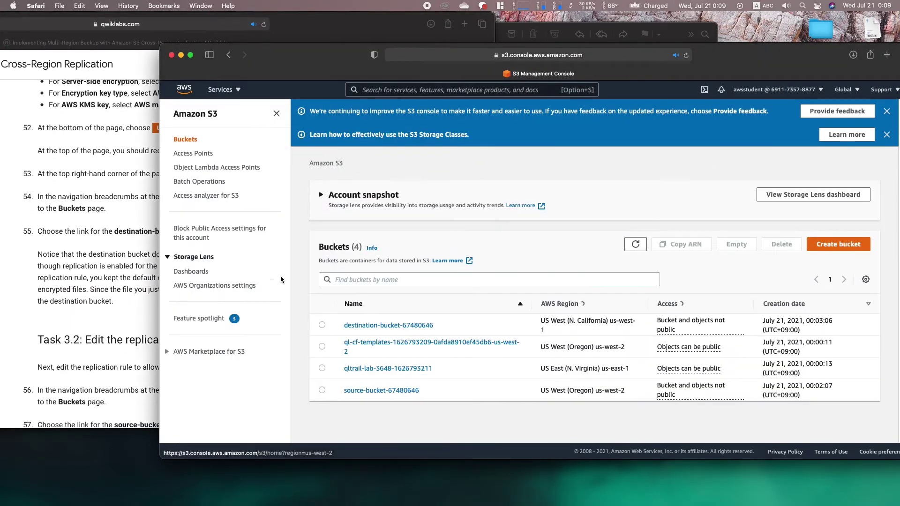
left_click(367, 326)
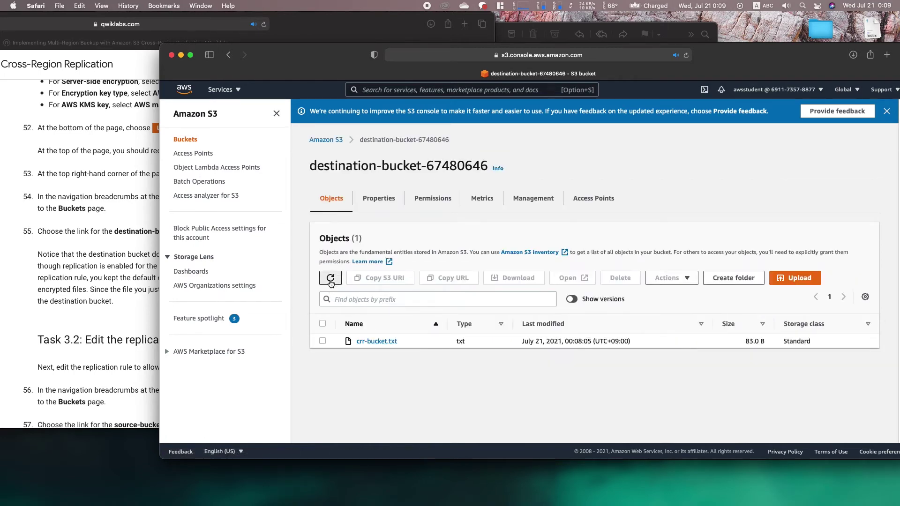
left_click(330, 278)
- Read the lab's Task 3.2 instructions, then go from the destination bucket to source-bucket-67480646 in the S3 console
left_click(116, 292)
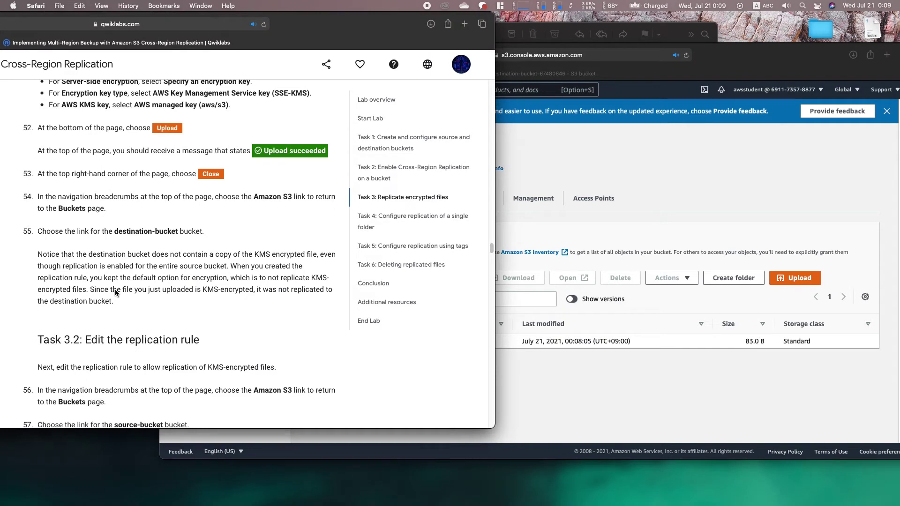
scroll(116, 293, "down", 5)
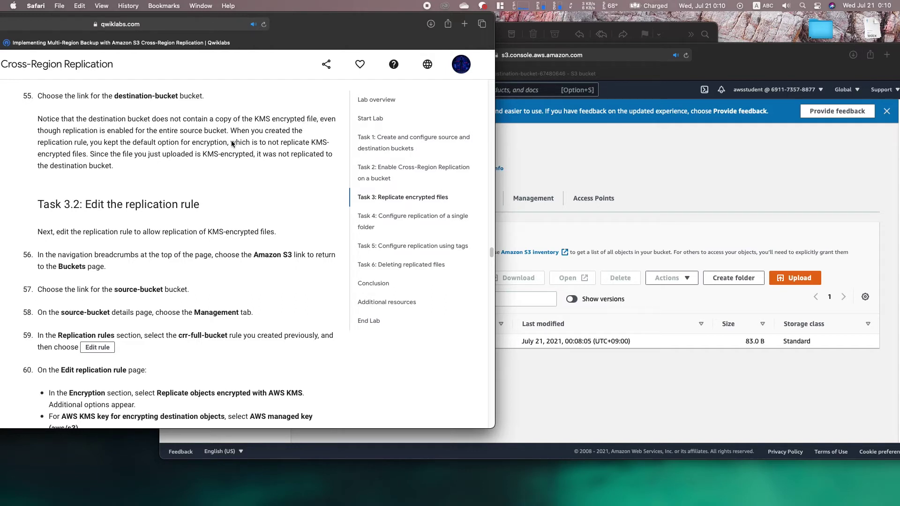
scroll(281, 156, "down", 4)
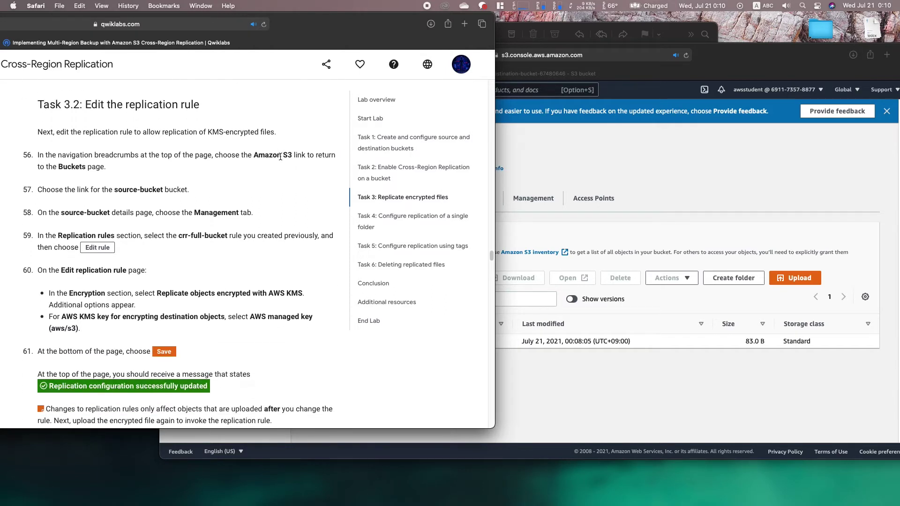
left_click(569, 163)
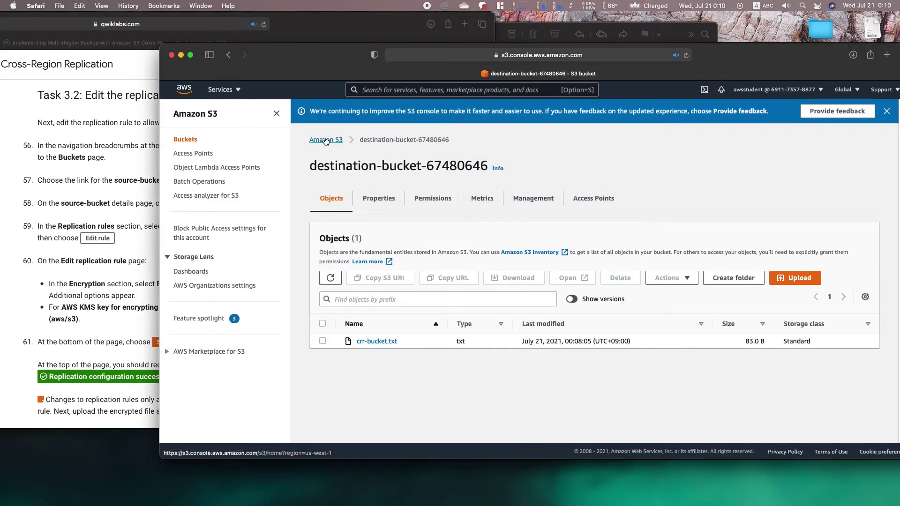
left_click(326, 140)
left_click(356, 425)
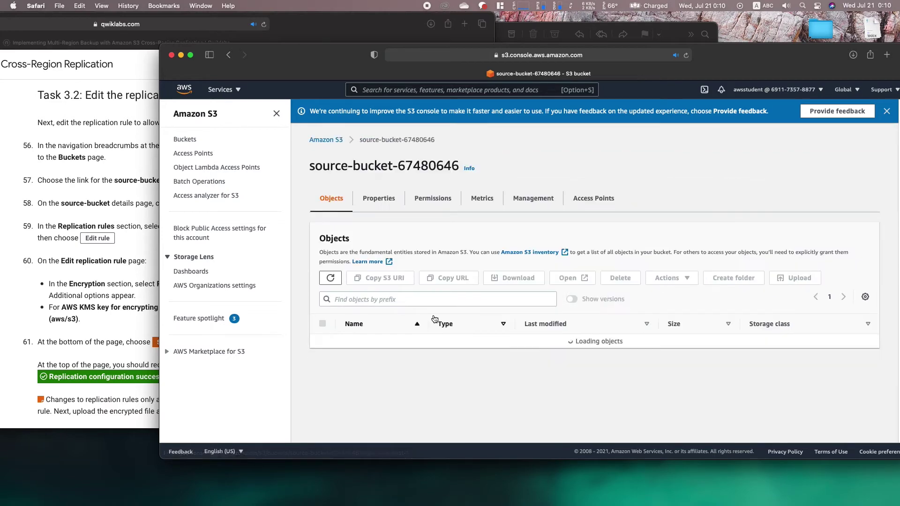
- Following the lab instructions, find the source bucket's replication rules and open the crr-full-bucket rule for editing
left_click(94, 193)
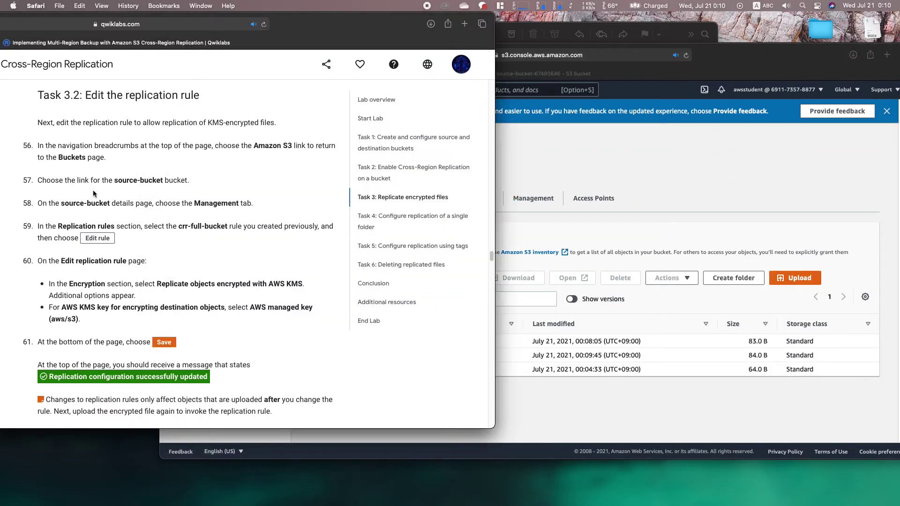
left_click(690, 196)
left_click(543, 202)
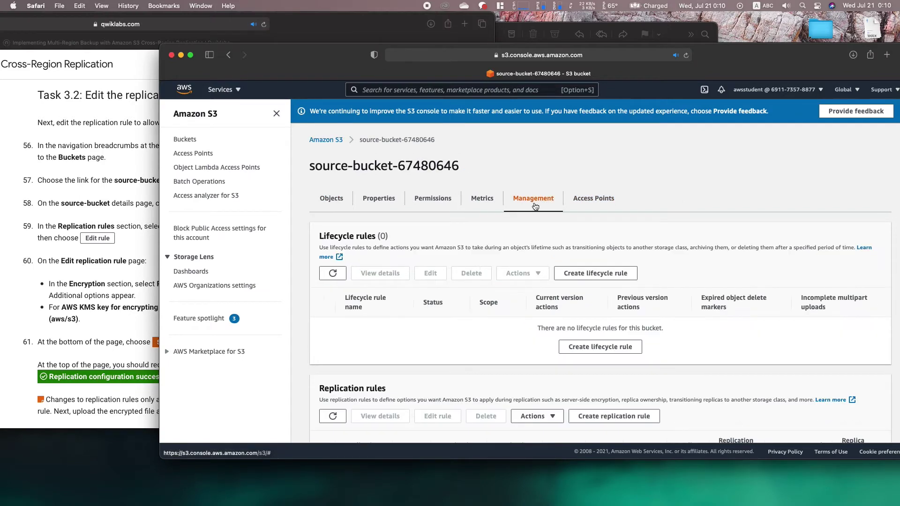
scroll(507, 246, "down", 5)
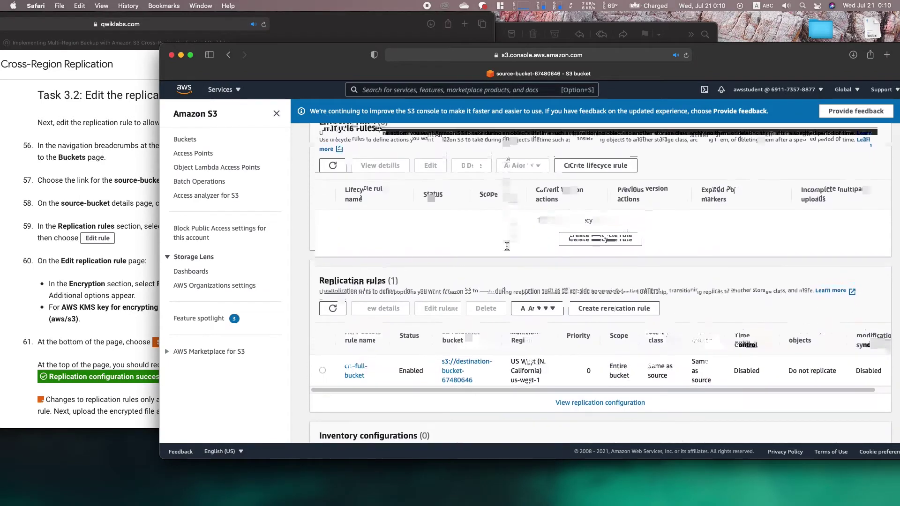
left_click(97, 216)
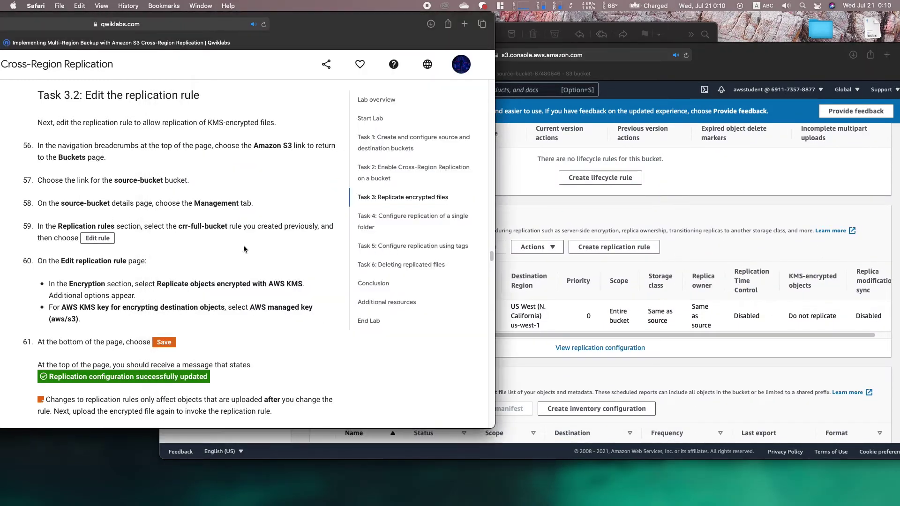
left_click(595, 367)
left_click(323, 316)
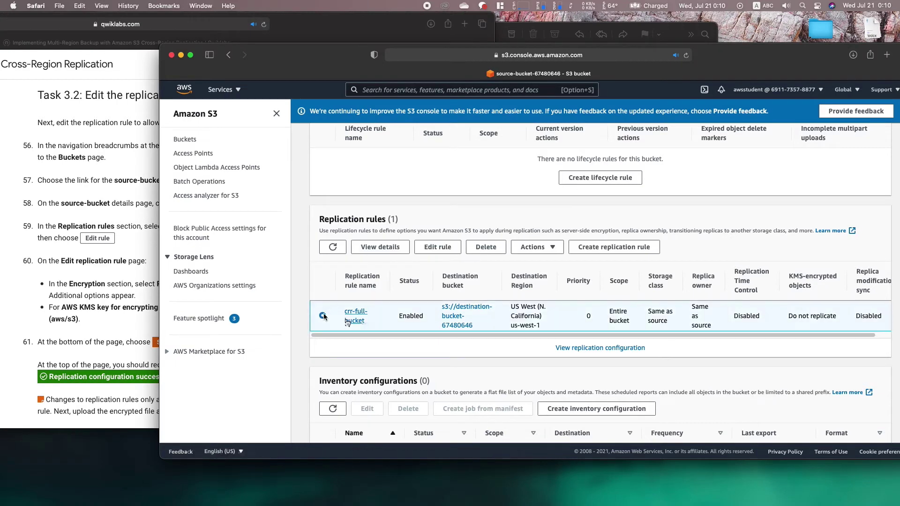
left_click(437, 247)
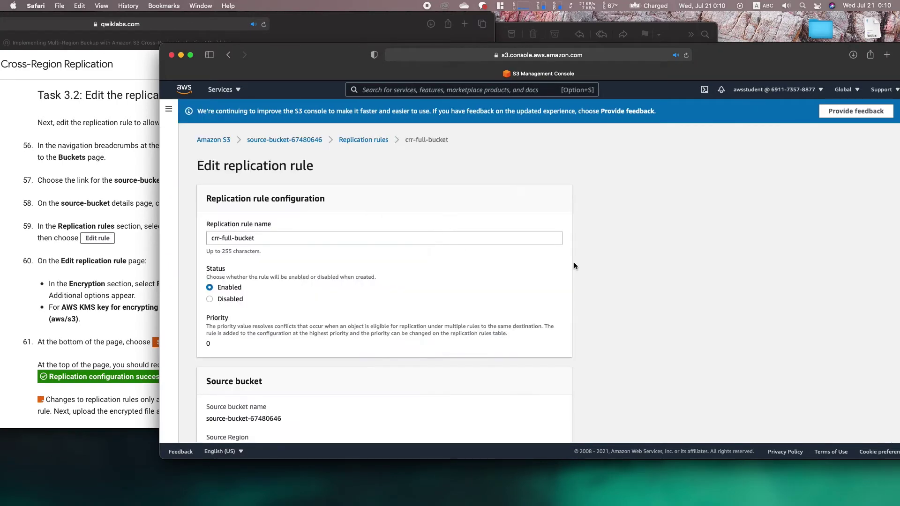
- Enable replication of objects encrypted with AWS KMS in the crr-full-bucket rule and compare the encryption settings with the lab instructions
scroll(575, 266, "down", 10)
scroll(573, 266, "down", 6)
scroll(573, 266, "up", 2)
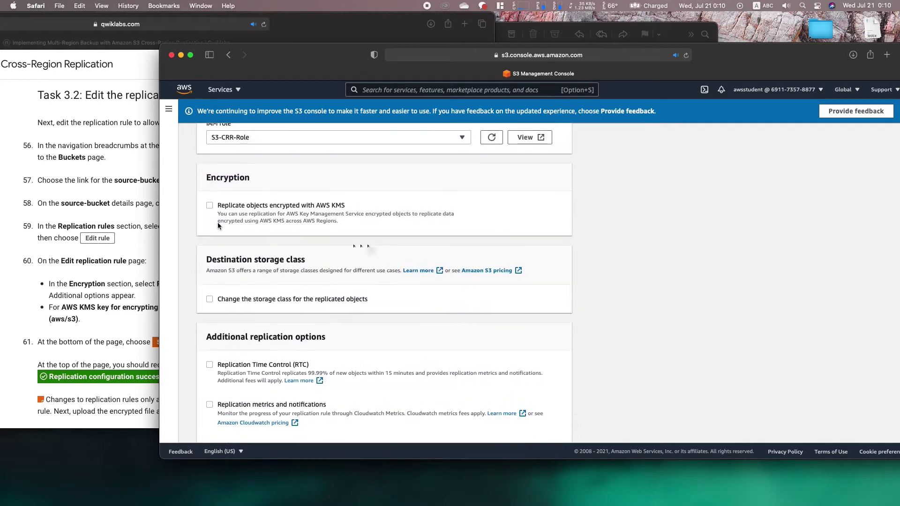
left_click(210, 205)
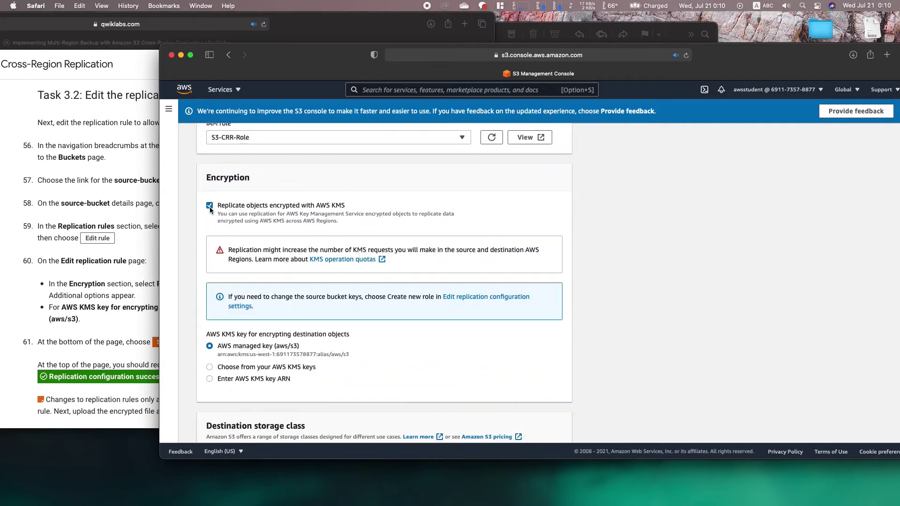
left_click(107, 304)
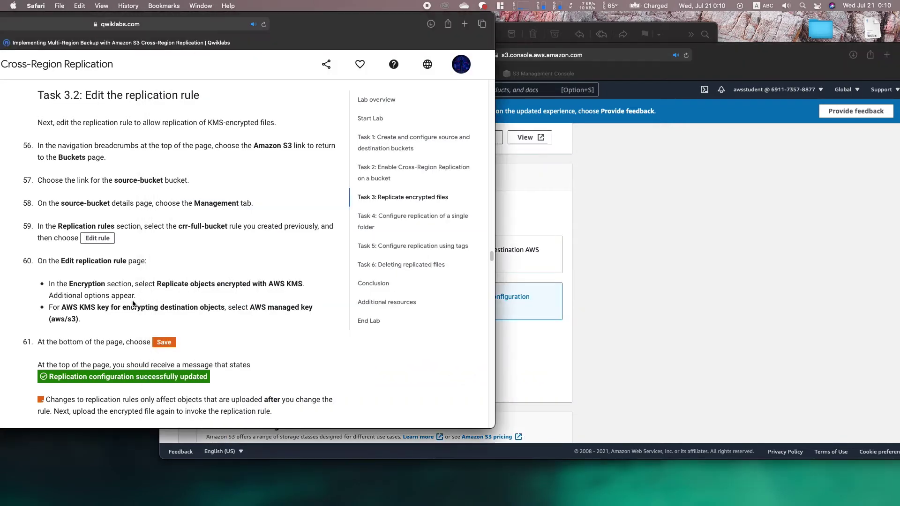
left_click(662, 316)
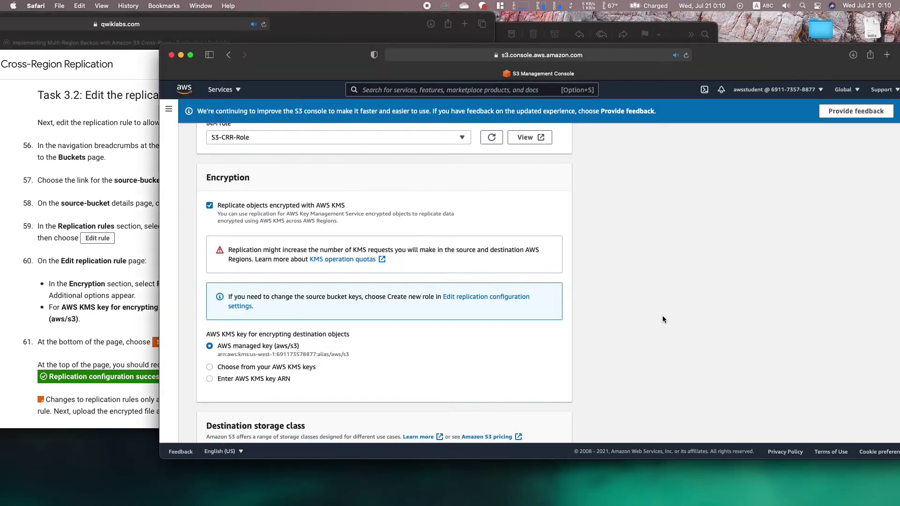
- Recheck the lab's rule instructions and save the crr-full-bucket rule with AWS managed key (aws/s3) for destination objects
left_click(135, 307)
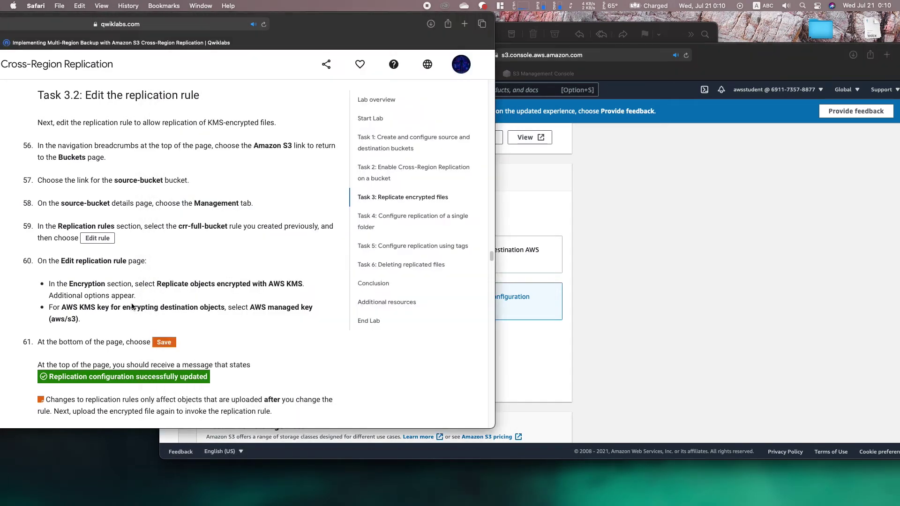
scroll(135, 307, "down", 5)
left_click(615, 331)
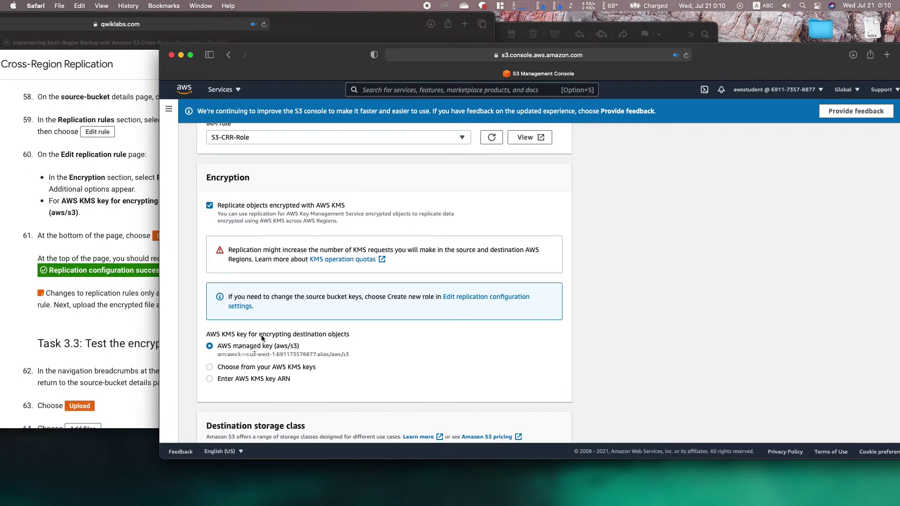
left_click(123, 299)
left_click(696, 353)
scroll(696, 353, "down", 10)
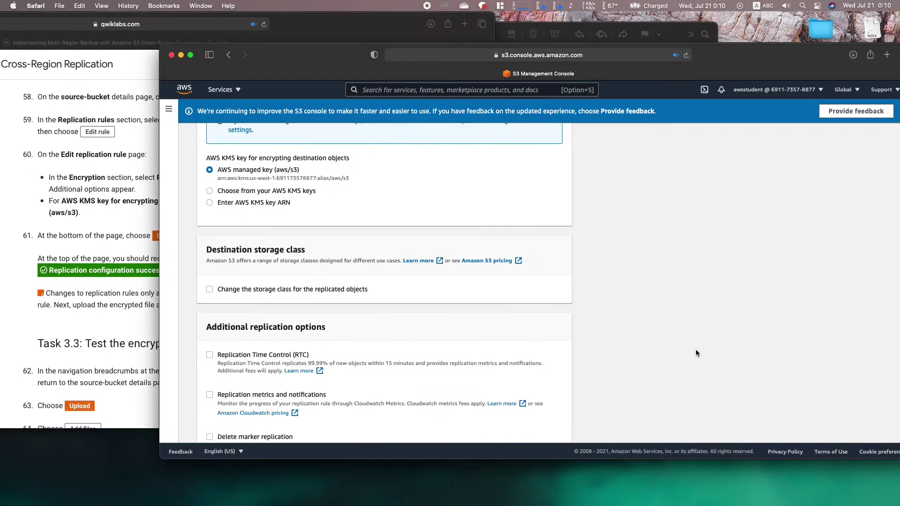
left_click(558, 419)
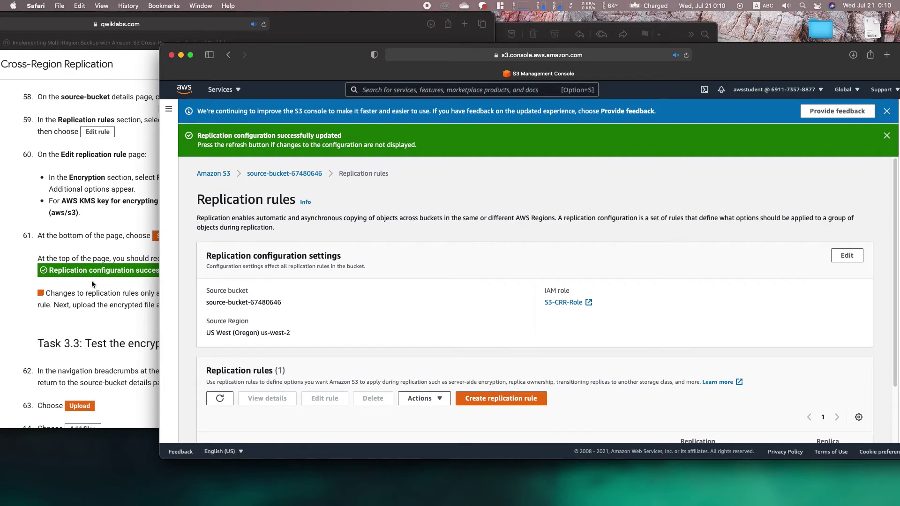
- Read the lab's Task 3.3 instructions and open source-bucket-67480646 from the S3 bucket list
scroll(85, 304, "down", 5)
left_click(119, 307)
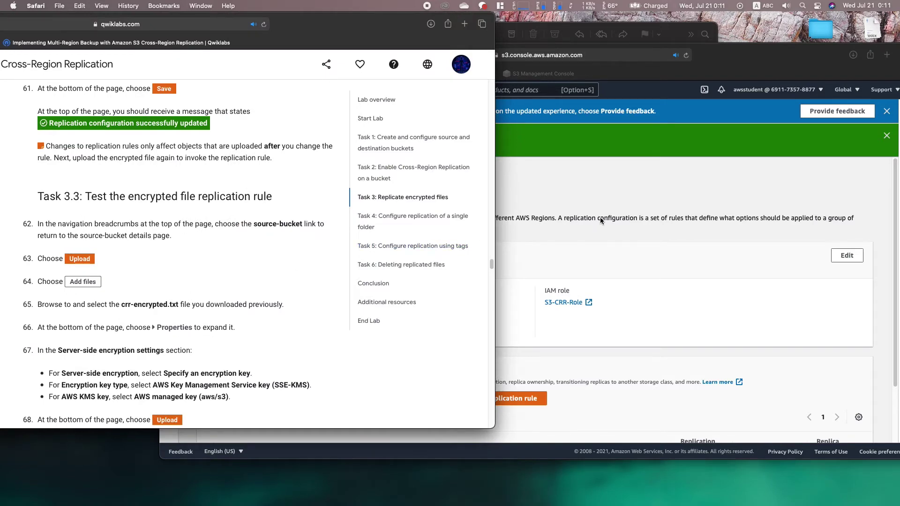
left_click(627, 204)
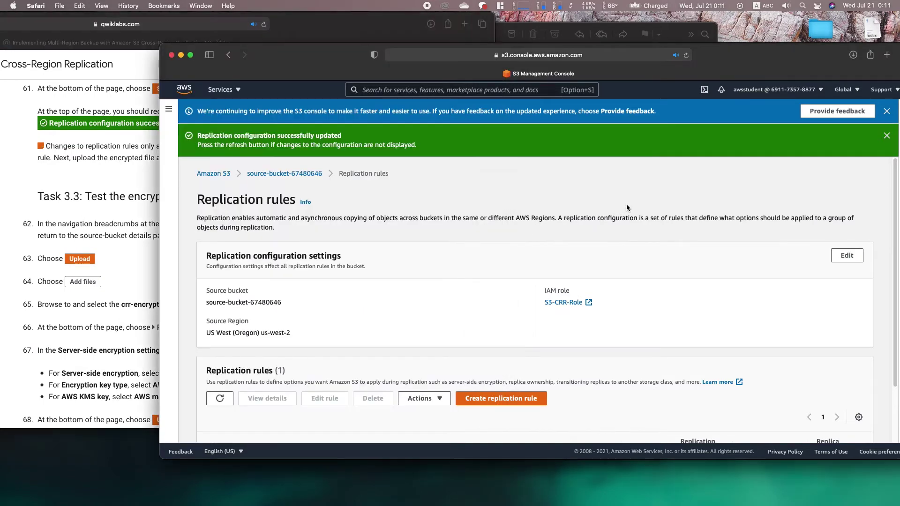
left_click(214, 174)
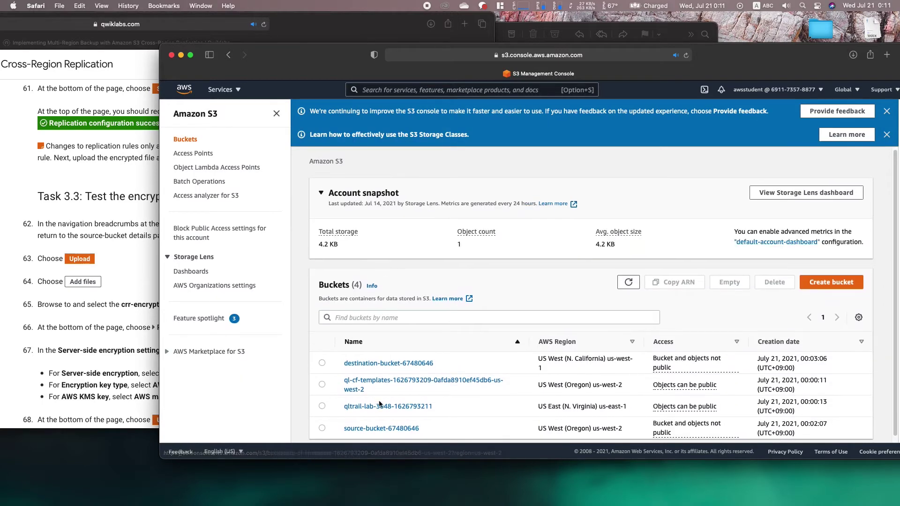
left_click(377, 429)
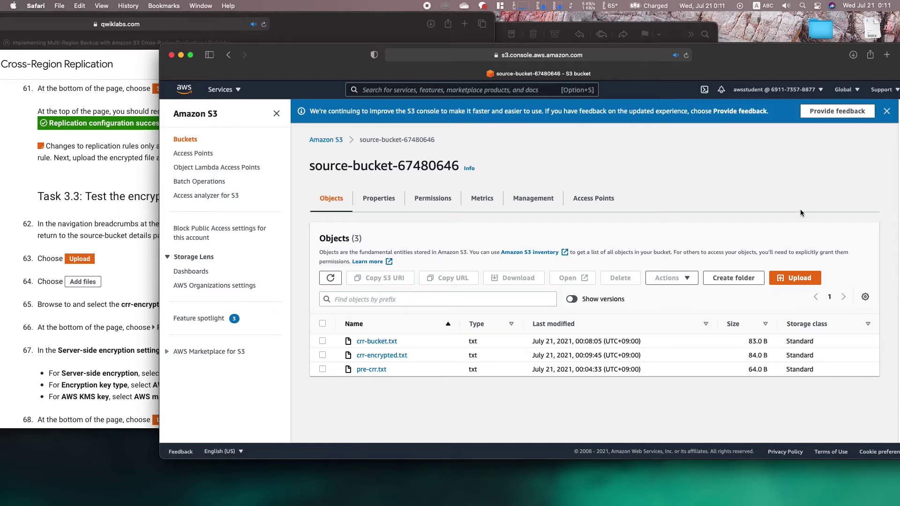
- Start an upload to the source bucket and add the crr-encrypted.txt file
left_click(782, 280)
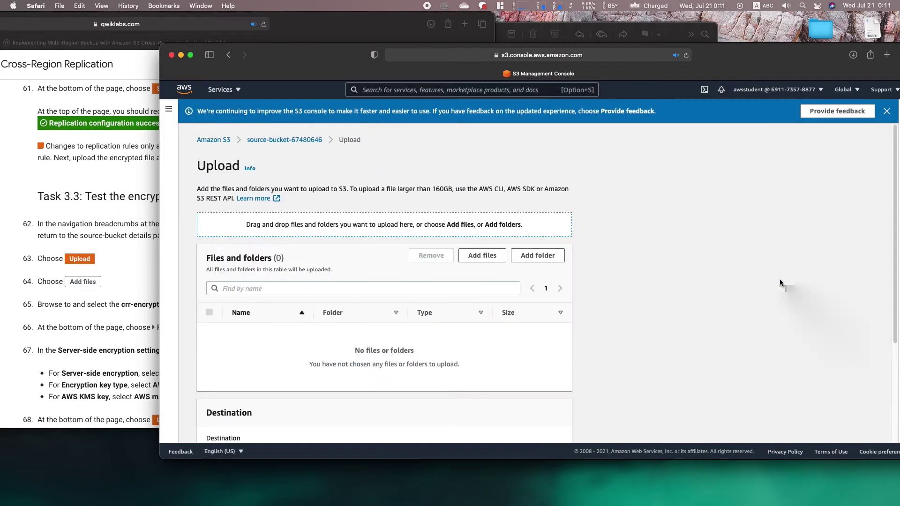
left_click(491, 259)
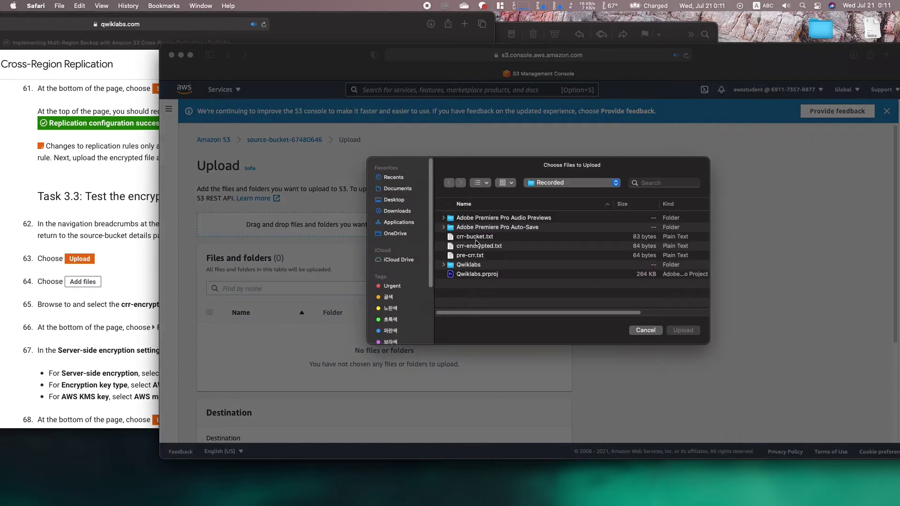
double_click(502, 248)
scroll(536, 285, "down", 3)
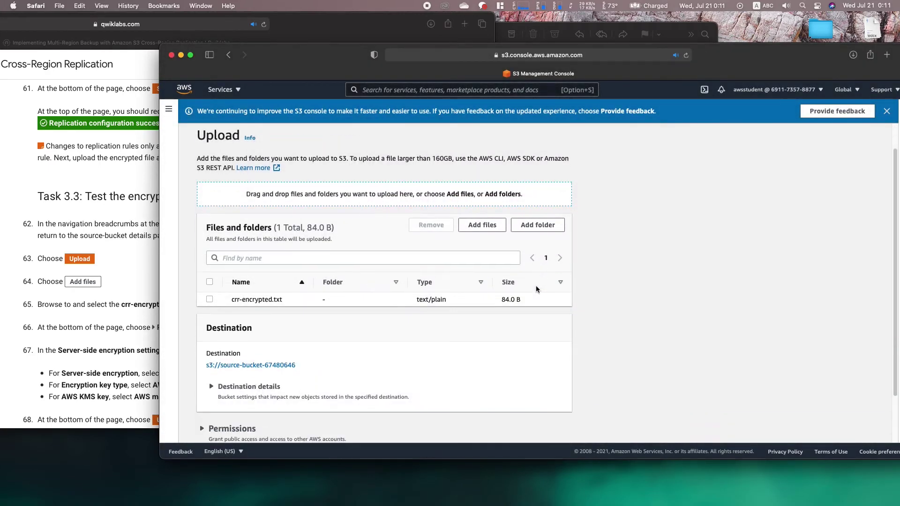
- Specify an AWS Key Management Service key (SSE-KMS) with the AWS managed key (aws/s3) and upload crr-encrypted.txt
left_click(109, 354)
scroll(109, 354, "down", 5)
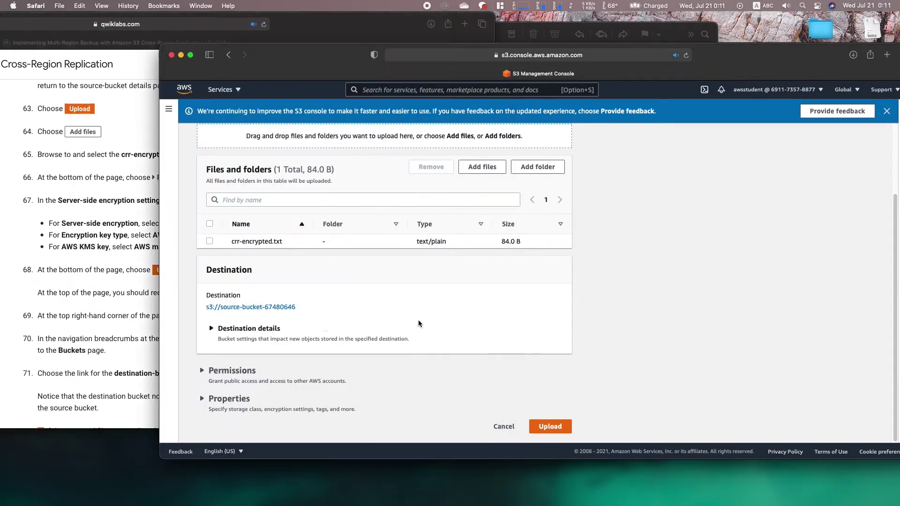
left_click(236, 398)
scroll(239, 375, "down", 10)
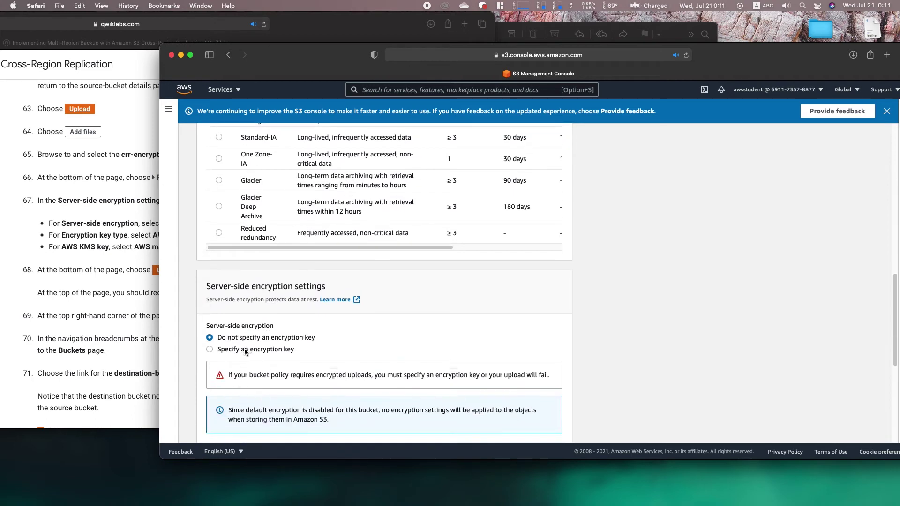
left_click(244, 352)
scroll(234, 387, "down", 3)
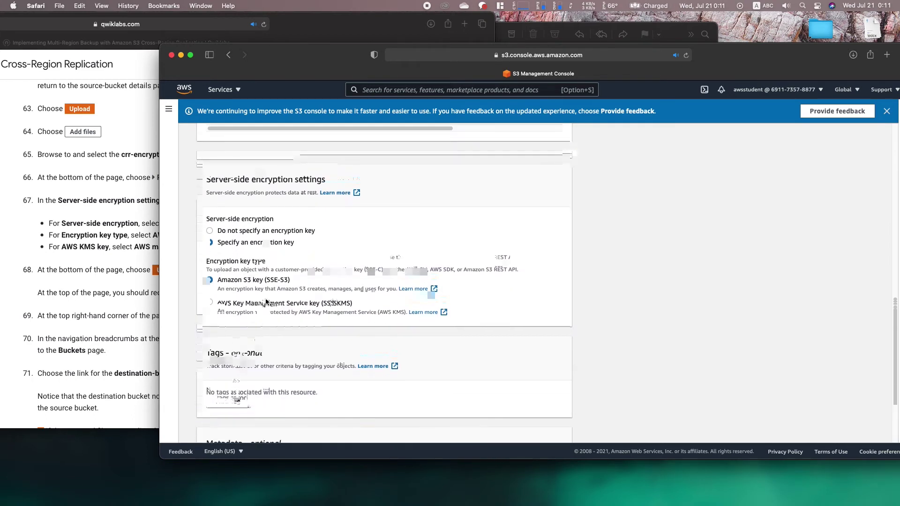
left_click(270, 297)
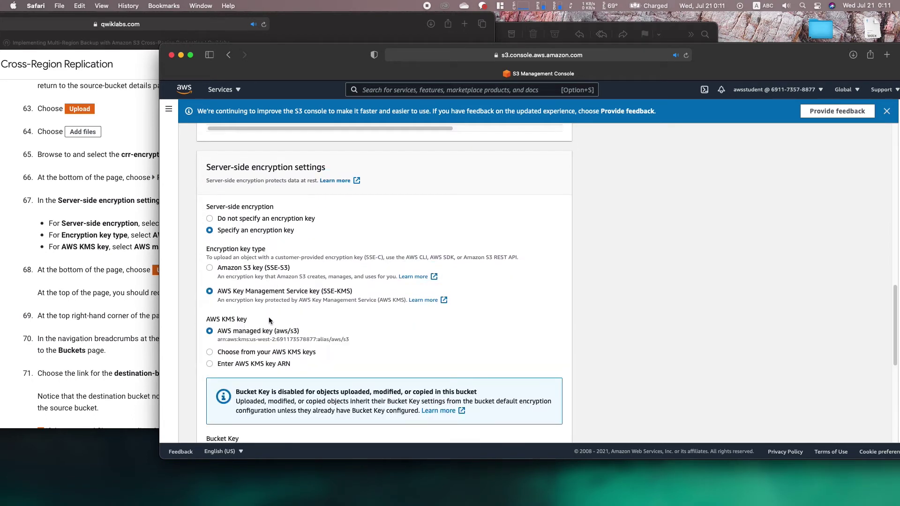
scroll(492, 321, "down", 10)
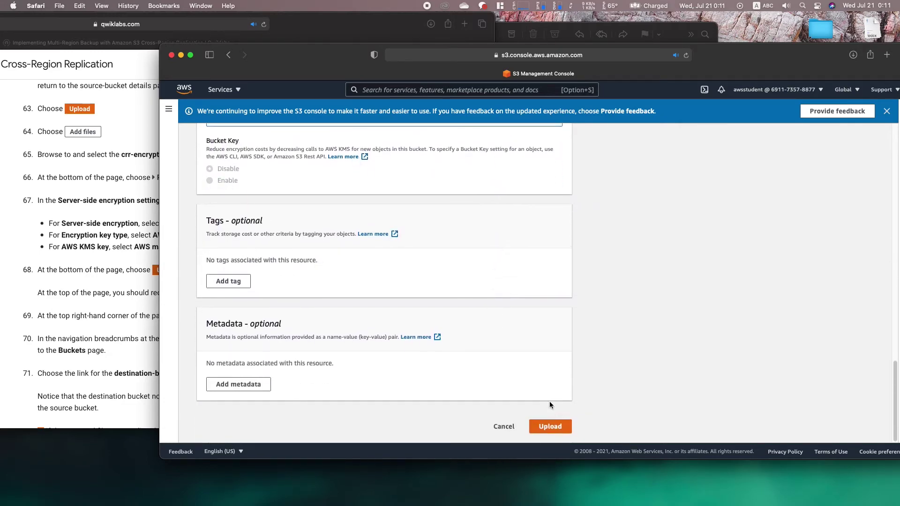
left_click(553, 427)
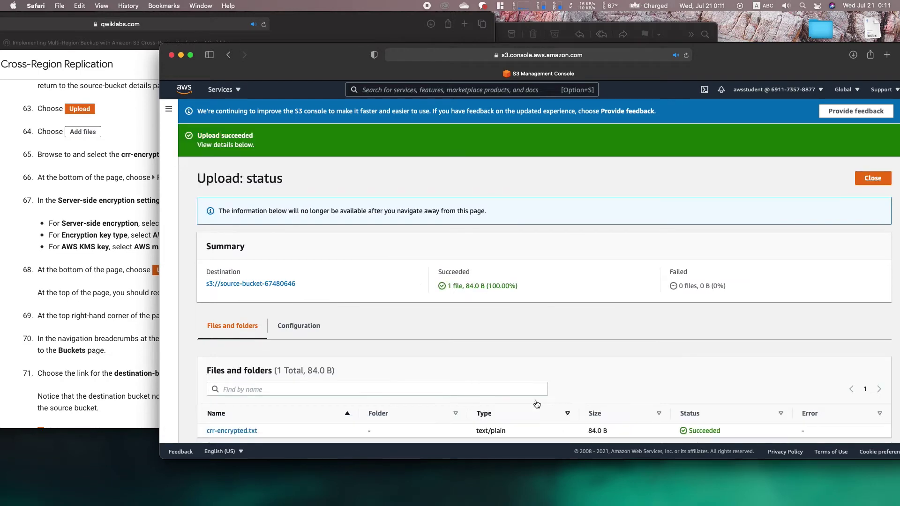
- Read the lab's remaining Task 3.3 instructions and open destination-bucket-67480646 in the S3 console
left_click(106, 296)
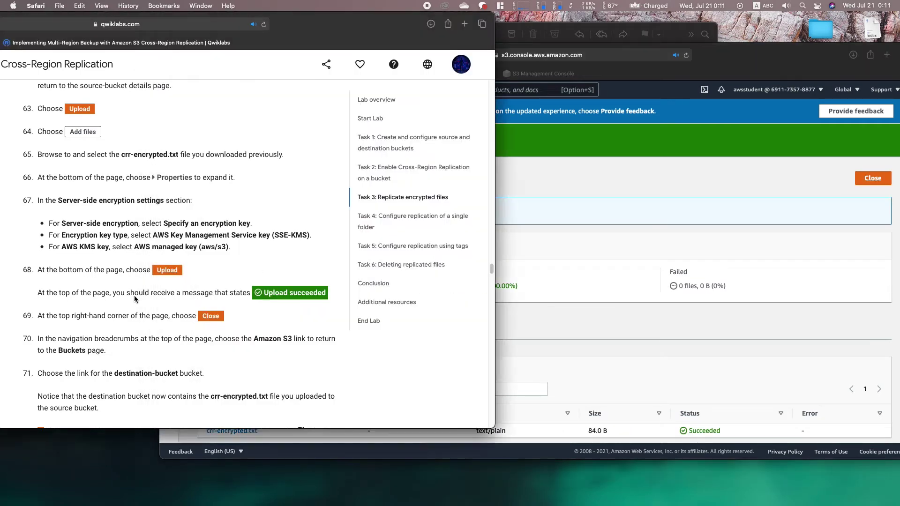
scroll(133, 298, "down", 1)
scroll(133, 297, "down", 5)
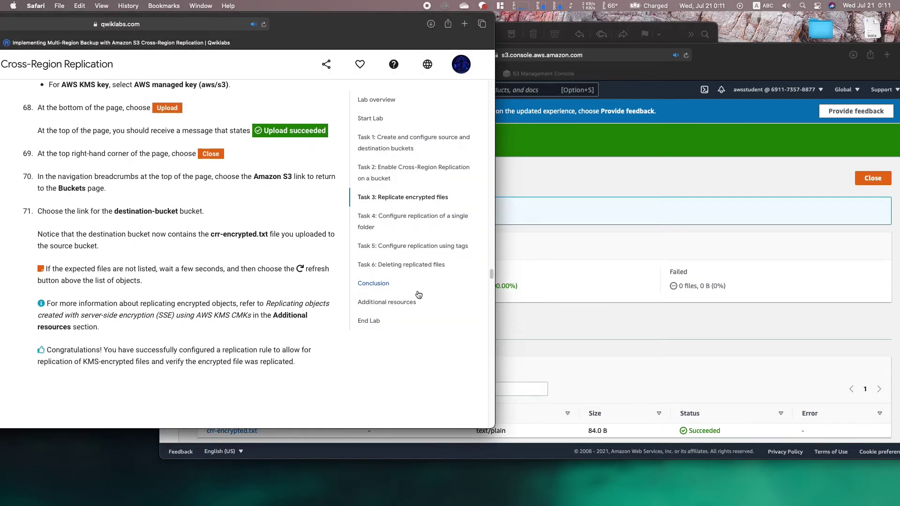
left_click(605, 366)
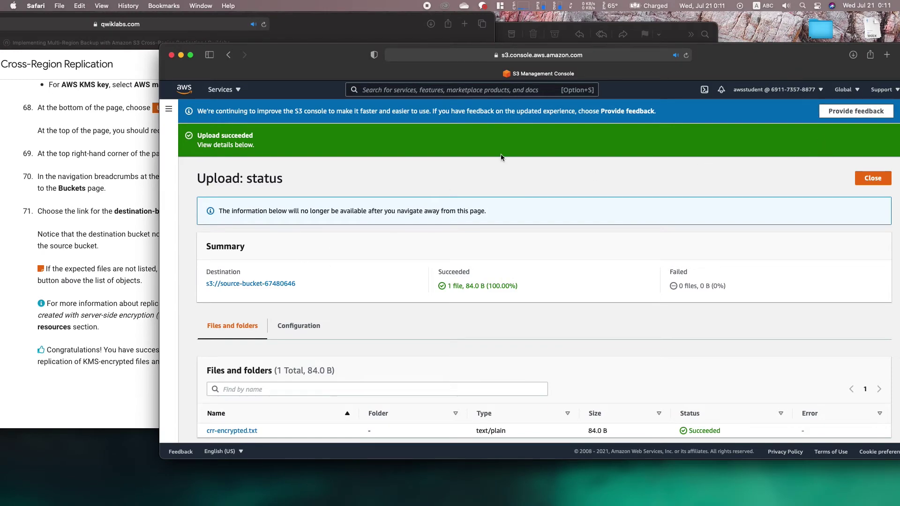
left_click(169, 108)
left_click(187, 139)
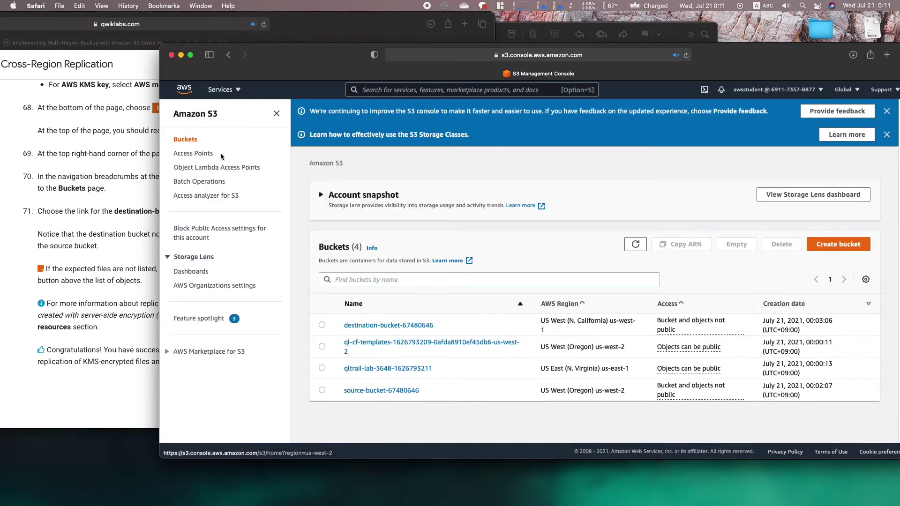
left_click(376, 326)
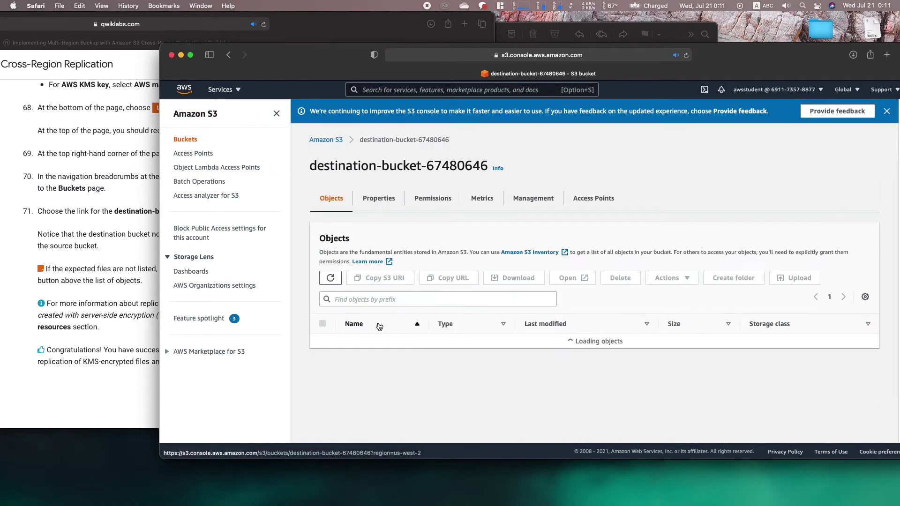
- Refresh the destination bucket's object list to check for crr-encrypted.txt, consulting the lab's note about missing files
left_click(330, 277)
left_click(130, 270)
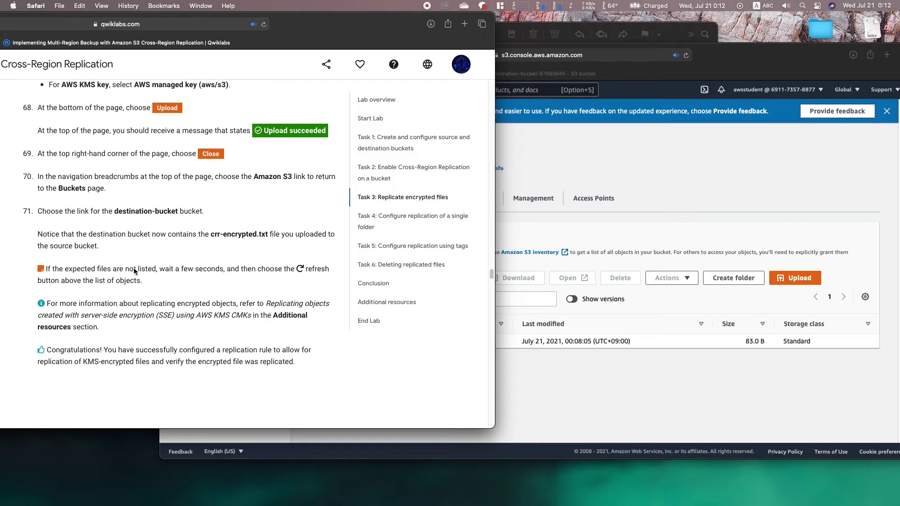
scroll(134, 271, "down", 3)
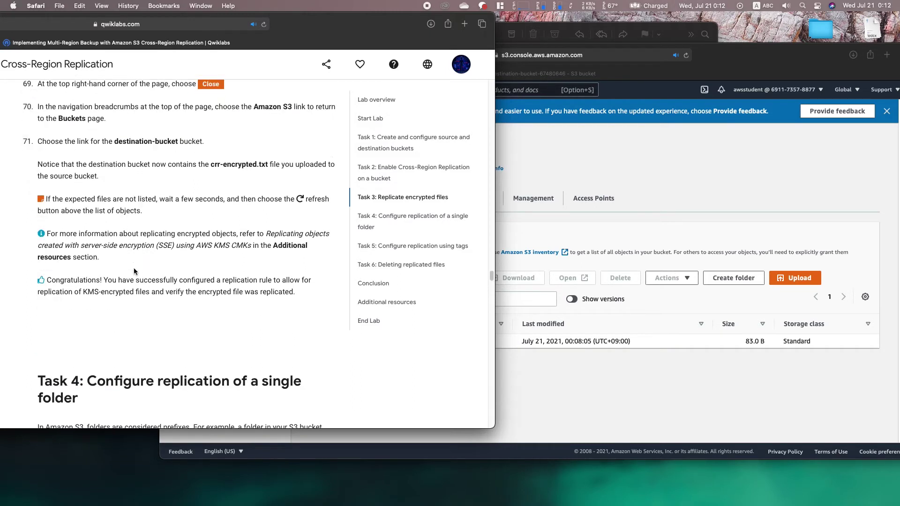
left_click(635, 191)
left_click(328, 277)
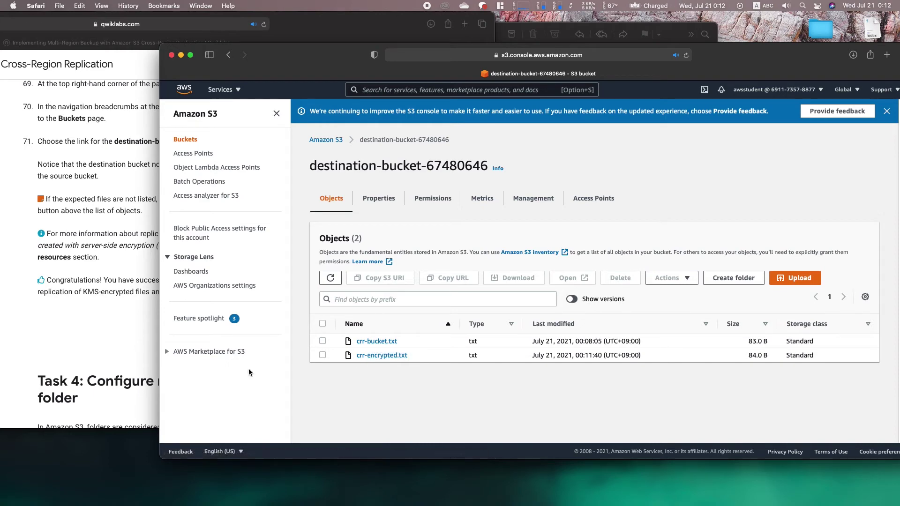
- Read the lab's Task 4 introduction and Task 4.1 instructions, then open source-bucket-67480646 in the S3 console
left_click(139, 341)
scroll(138, 341, "down", 10)
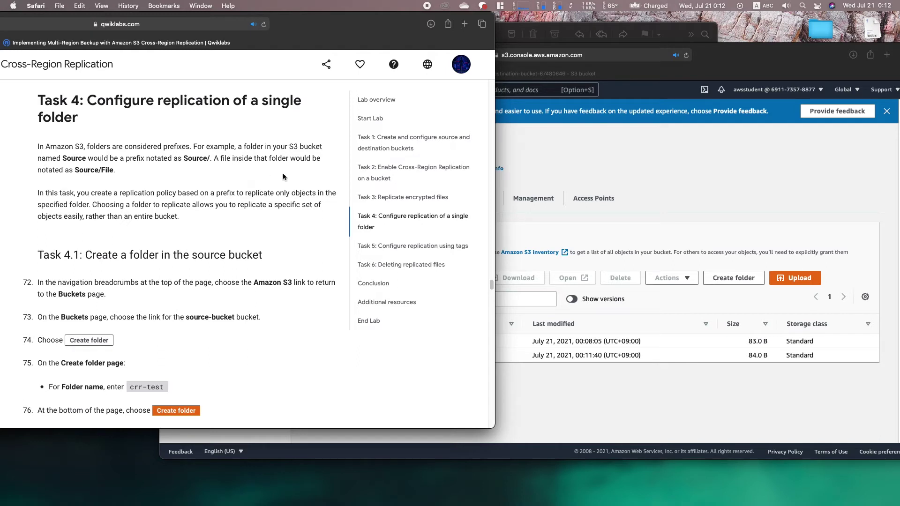
scroll(126, 217, "down", 4)
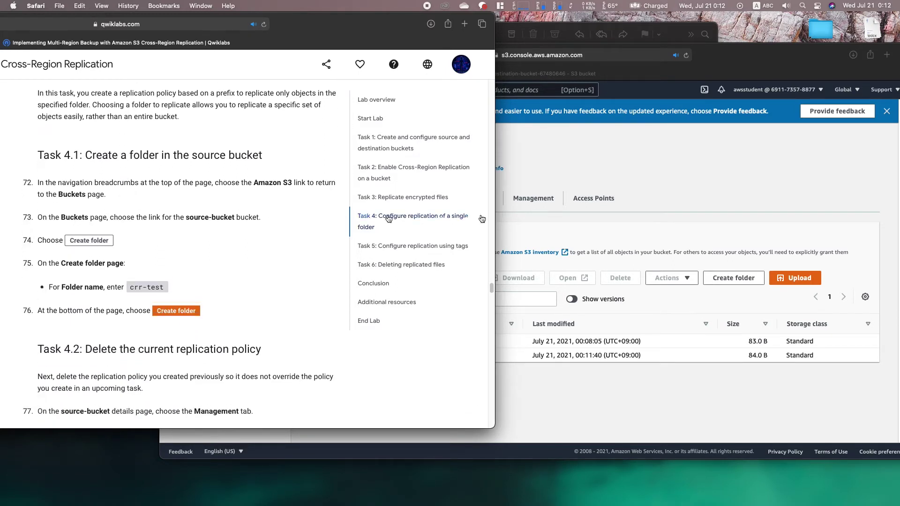
left_click(594, 163)
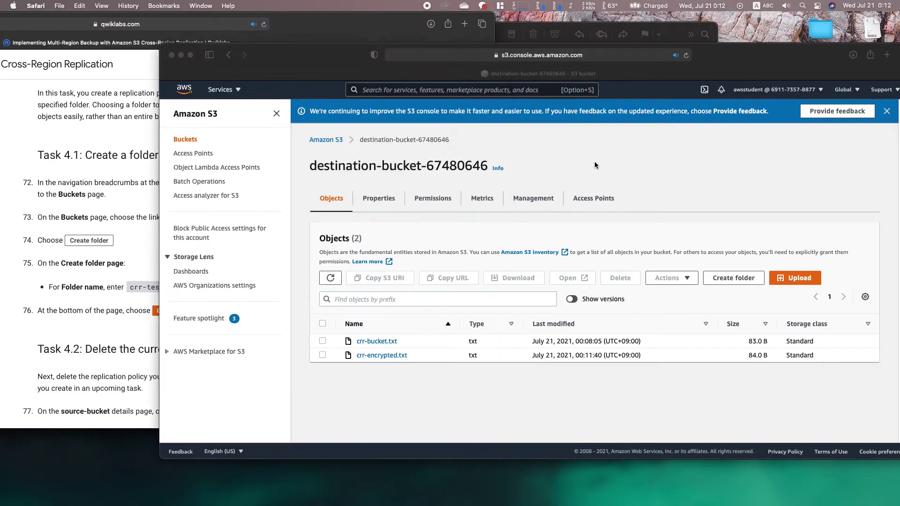
left_click(326, 139)
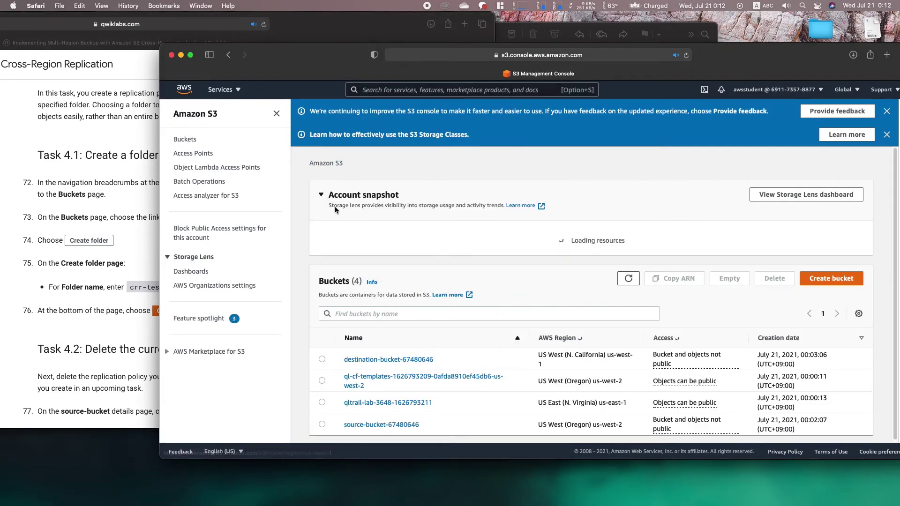
left_click(377, 424)
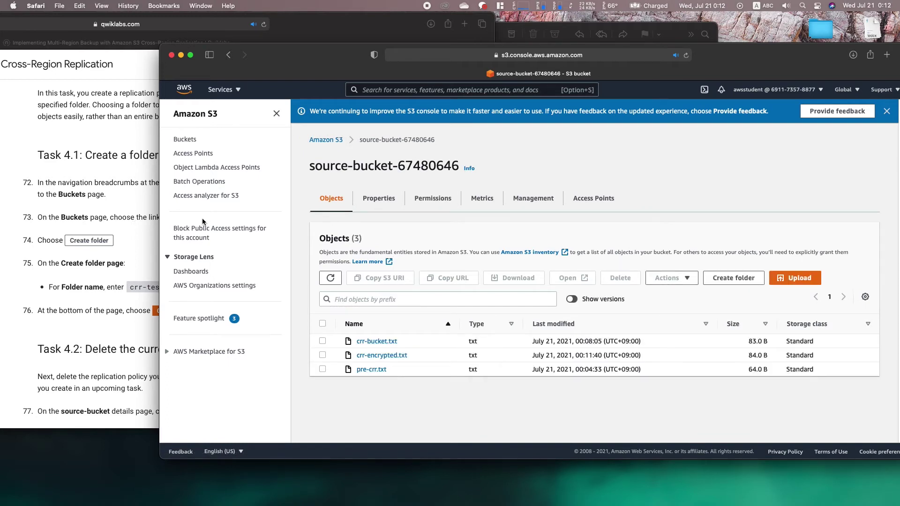
- Following the lab instructions, create a folder named crr-test in the source bucket with server-side encryption disabled
left_click(131, 227)
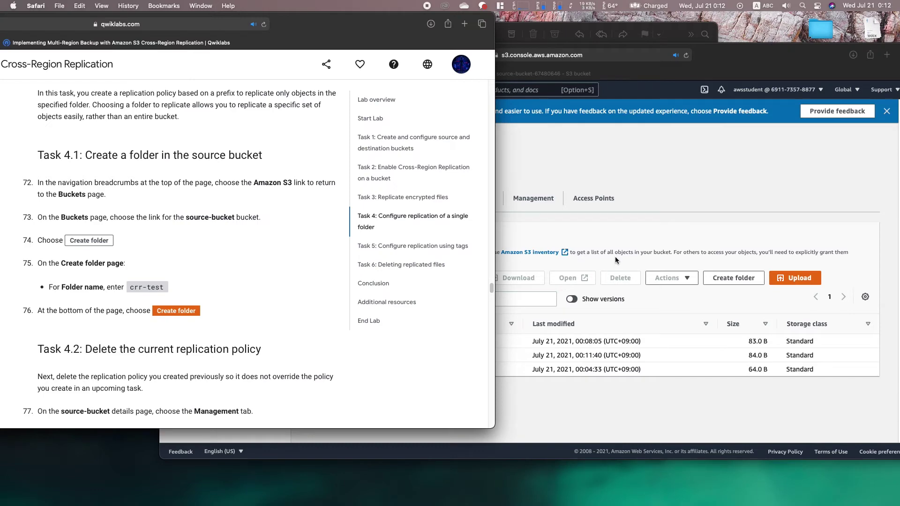
left_click(740, 277)
left_click(739, 278)
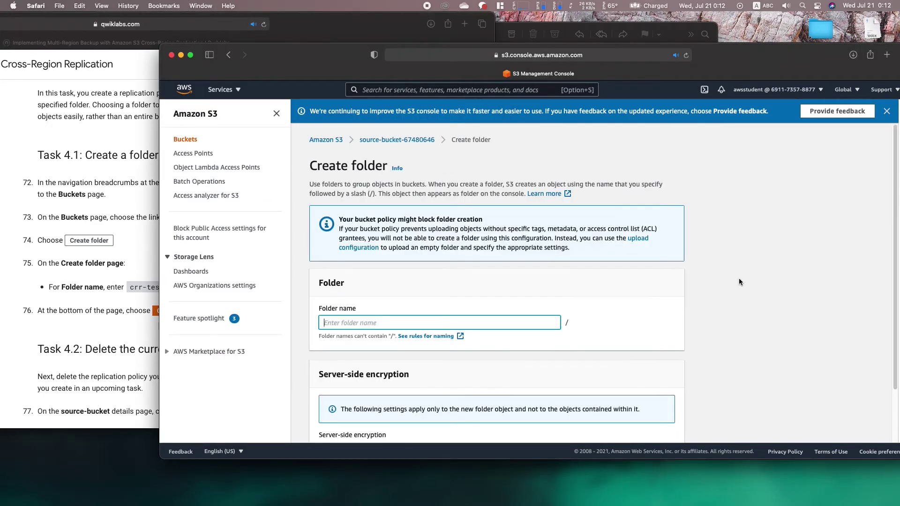
type("c")
left_click(105, 258)
scroll(105, 257, "down", 5)
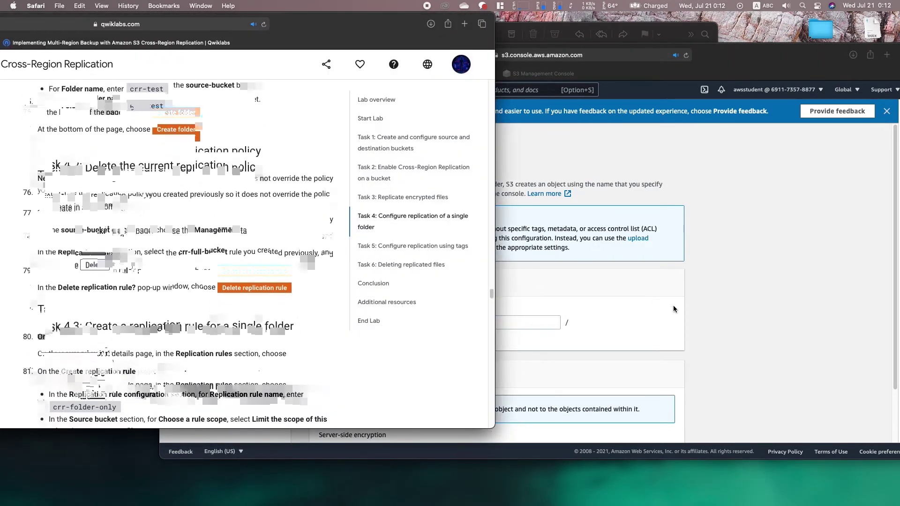
left_click(673, 305)
scroll(673, 305, "down", 3)
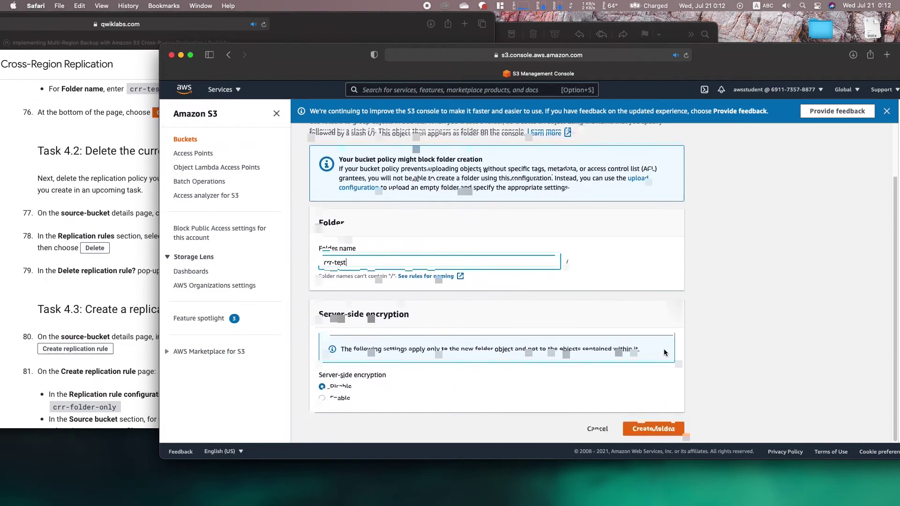
left_click(656, 425)
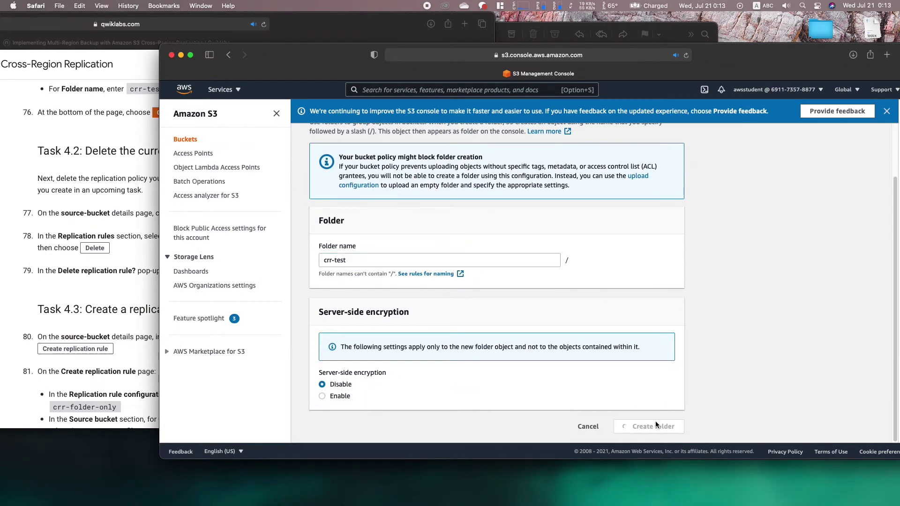
- Read the lab's Task 4.2 instructions and delete the crr-full-bucket replication rule from the source bucket
left_click(111, 255)
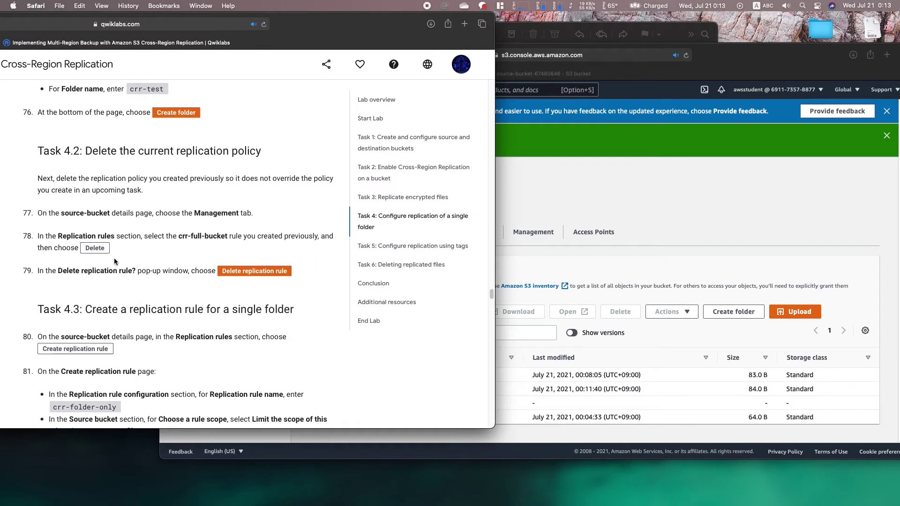
scroll(122, 266, "down", 3)
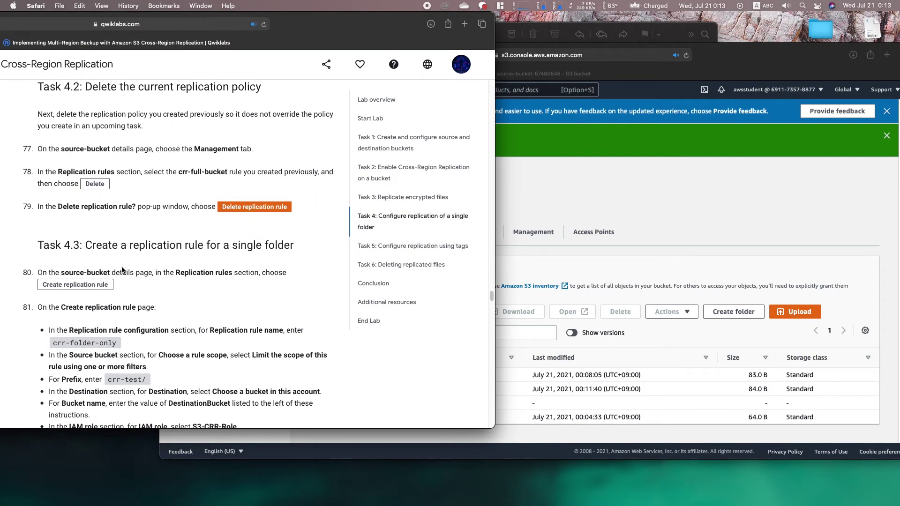
left_click(528, 202)
left_click(525, 232)
scroll(525, 229, "down", 5)
left_click(322, 313)
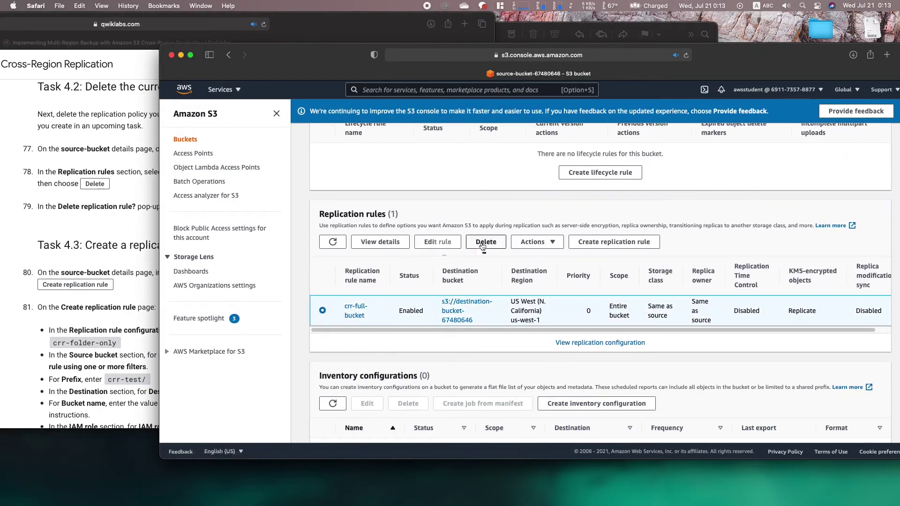
left_click(483, 244)
left_click(628, 302)
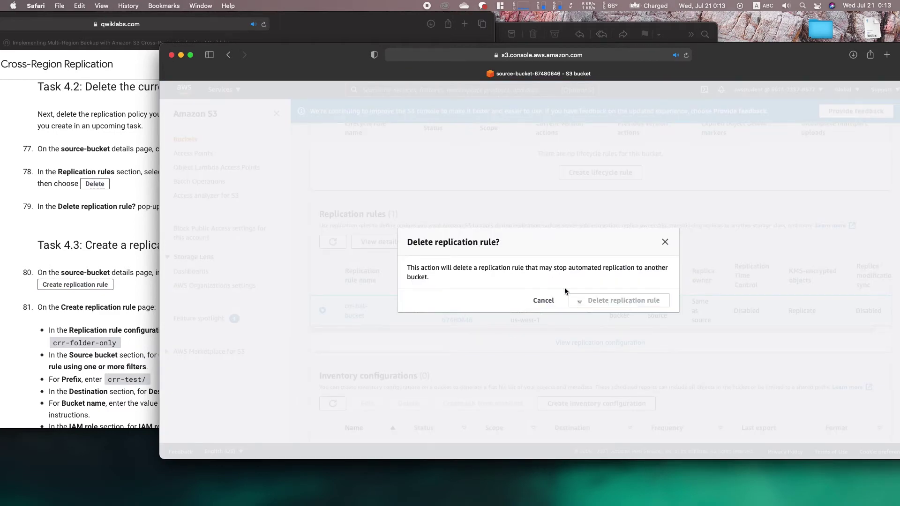
- Read the lab's Task 4.3 instructions and start a new replication rule for the source bucket named crr-folder-only
left_click(118, 209)
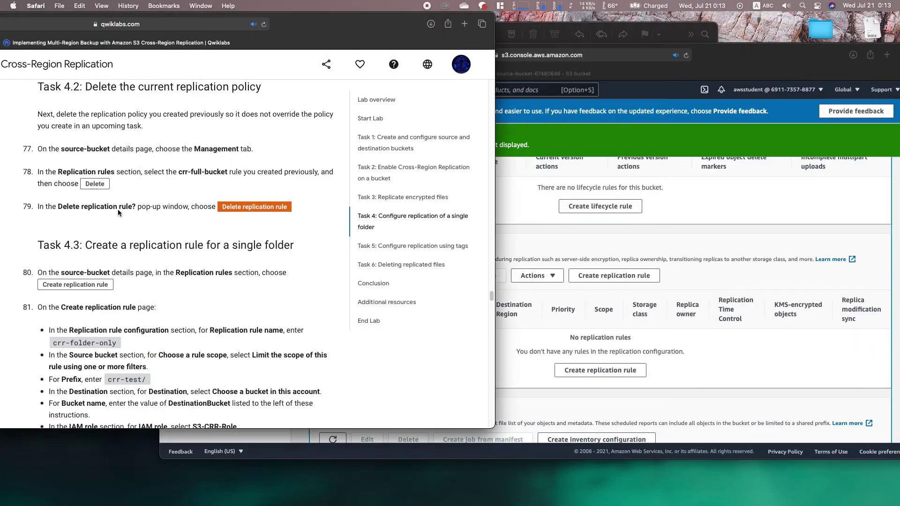
scroll(117, 212, "down", 2)
scroll(118, 212, "down", 5)
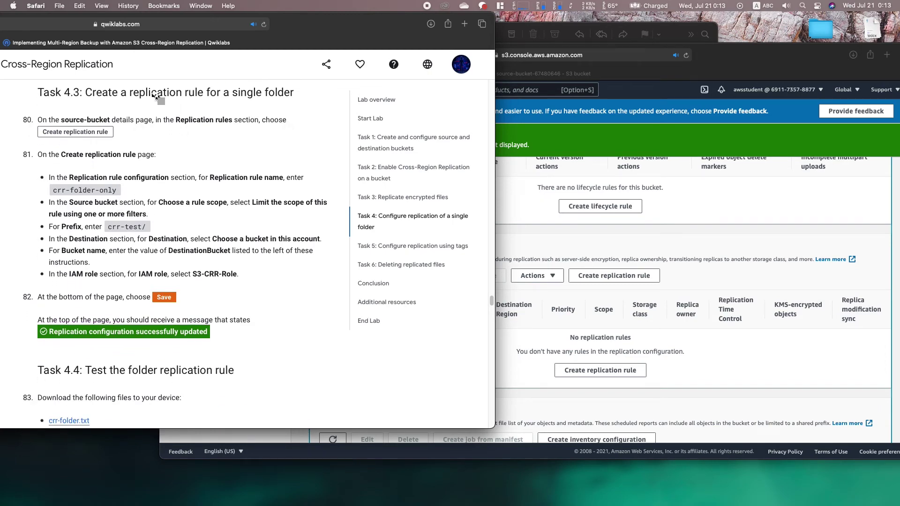
left_click(715, 248)
left_click(620, 275)
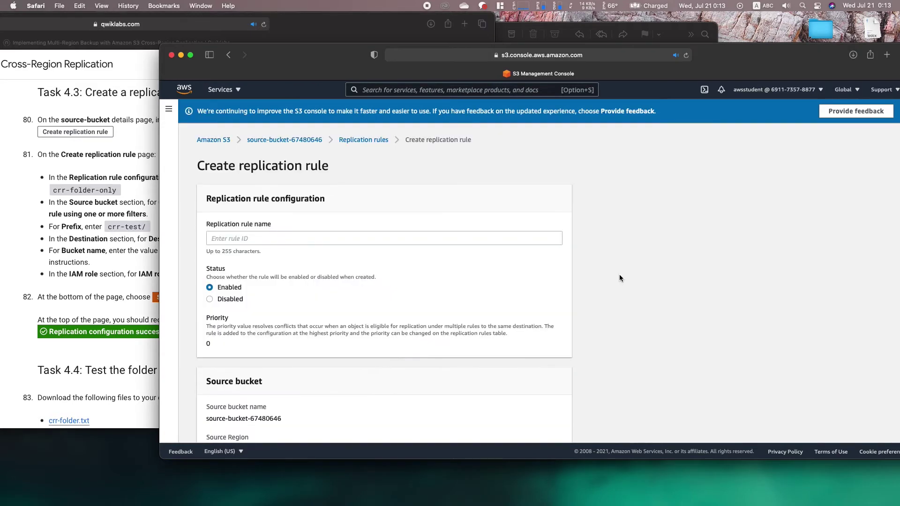
left_click(468, 238)
type("c")
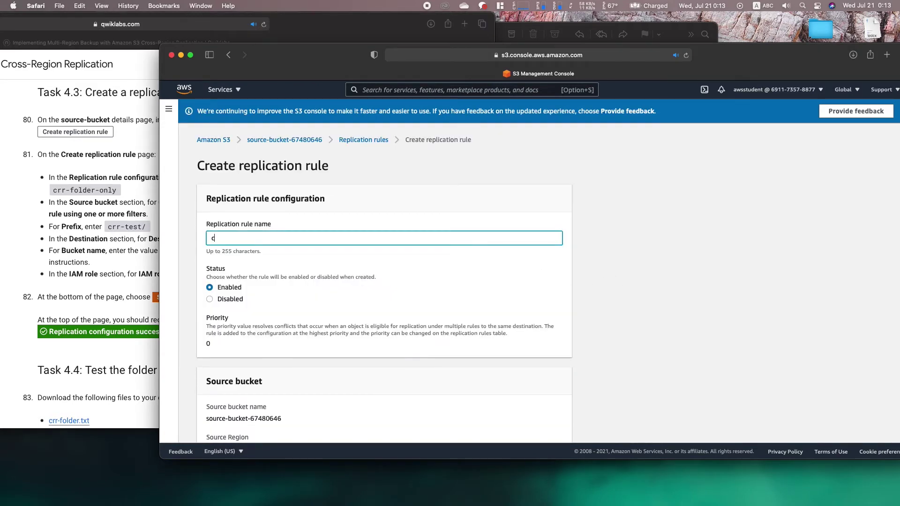
type("rr-folder-only")
- Limit the replication rule's scope with the prefix filter crr-test/
scroll(457, 275, "down", 5)
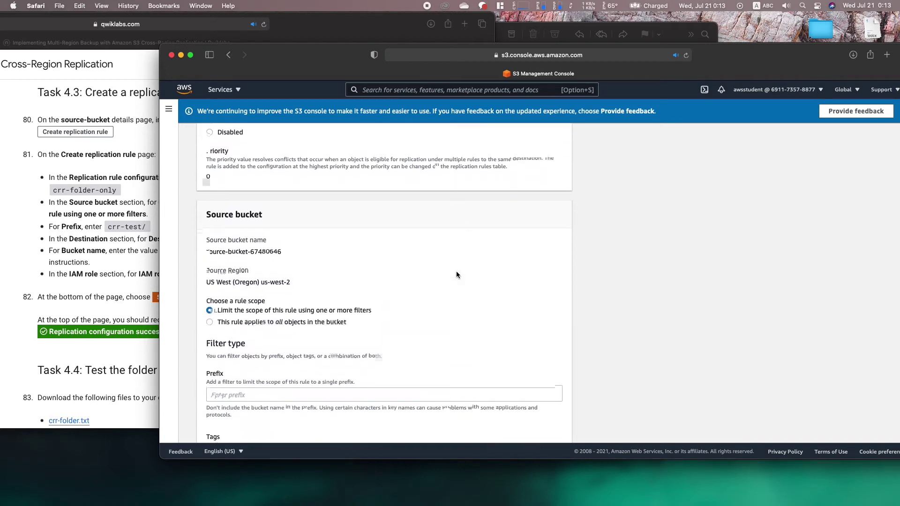
scroll(457, 274, "down", 3)
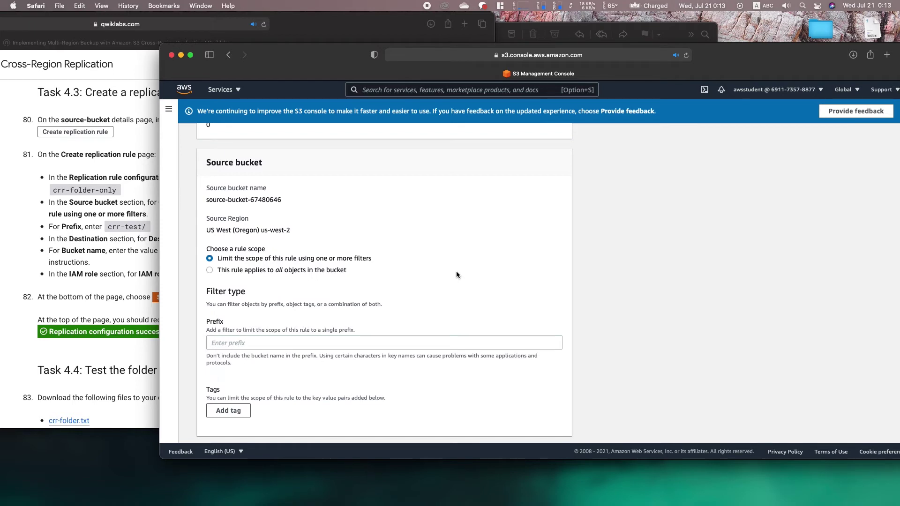
scroll(456, 274, "down", 3)
left_click(457, 271)
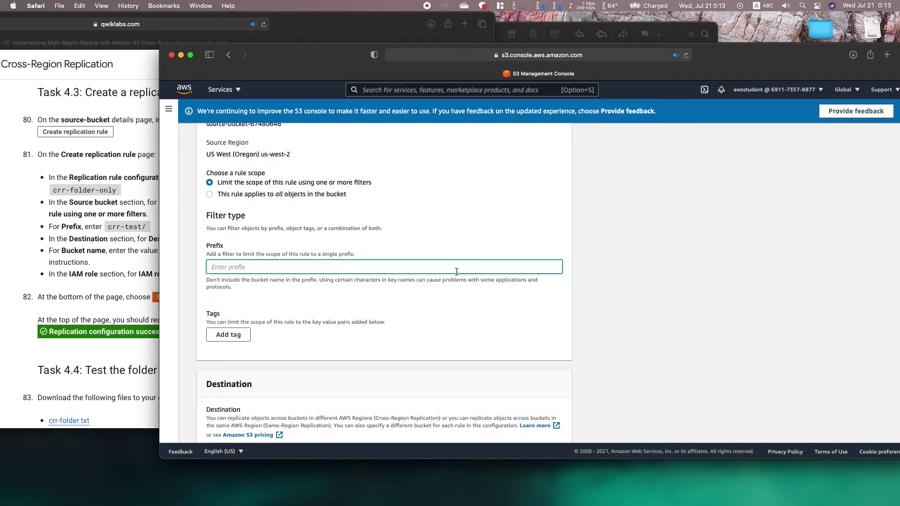
type("crr-test/")
- Following the lab instructions, choose destination-bucket-67480646 from this account's S3 buckets as the rule's destination
left_click(149, 255)
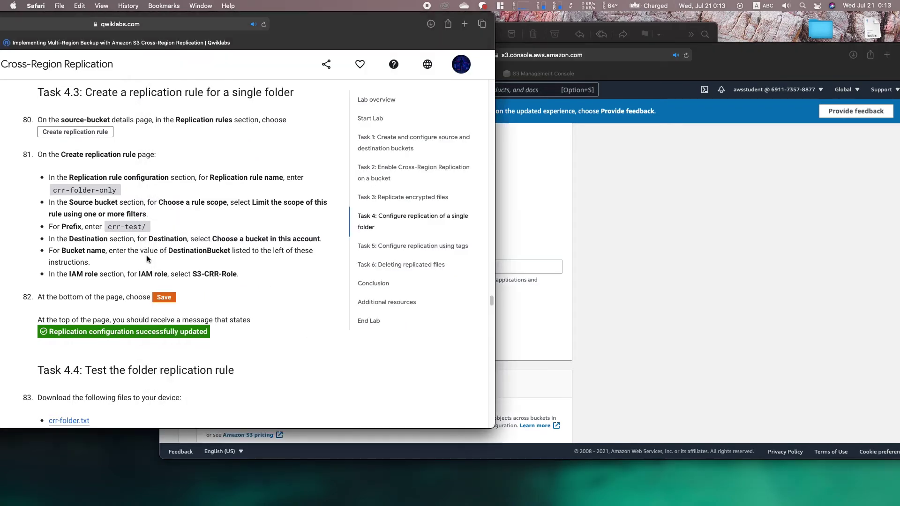
scroll(147, 255, "down", 3)
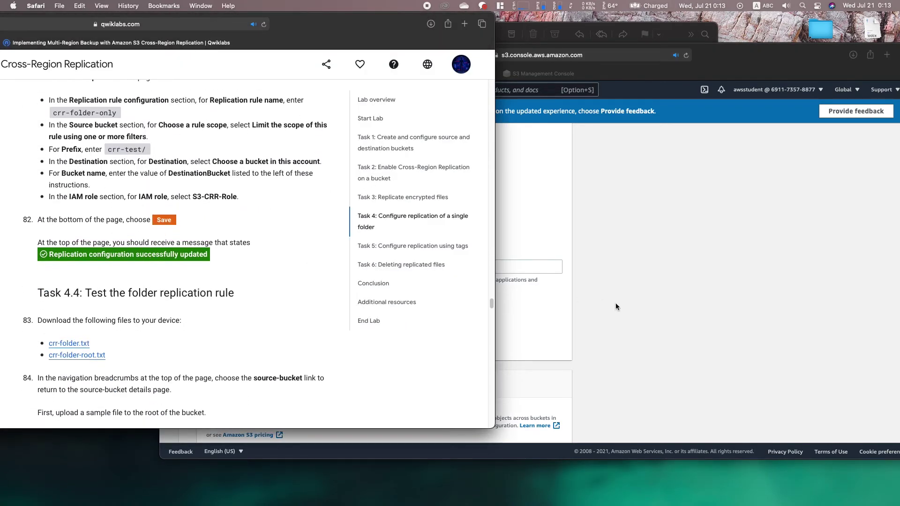
left_click(616, 306)
scroll(620, 306, "down", 5)
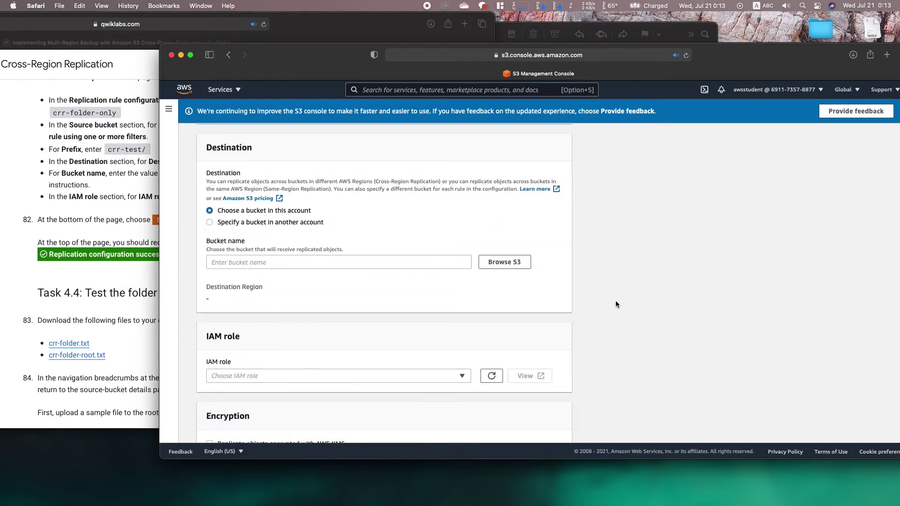
left_click(444, 260)
type("des")
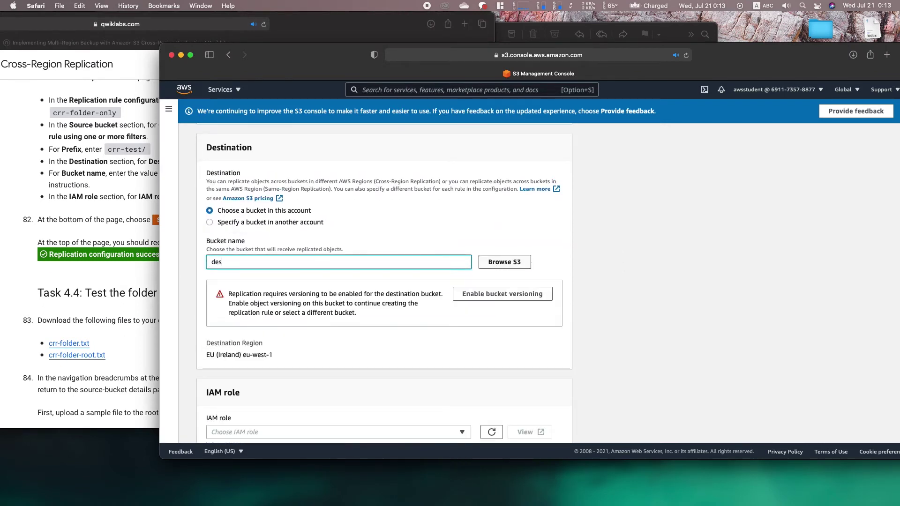
type("tination")
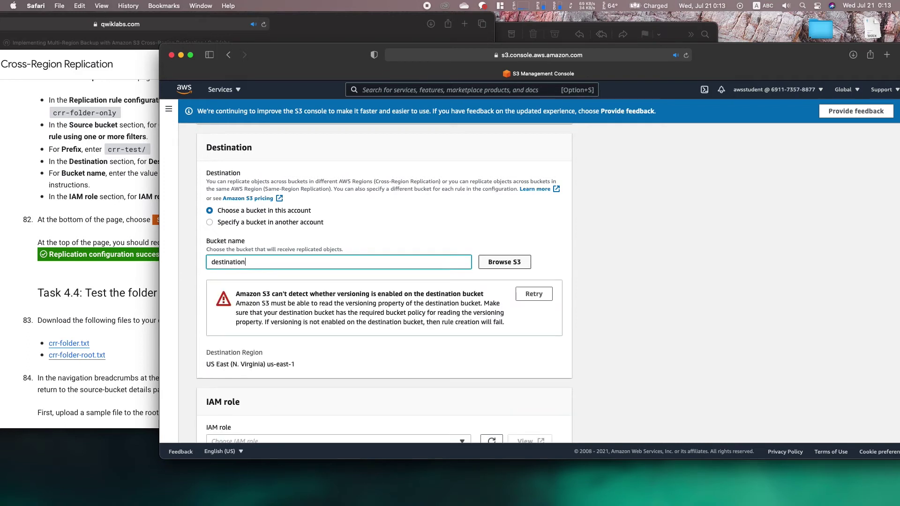
left_click(489, 263)
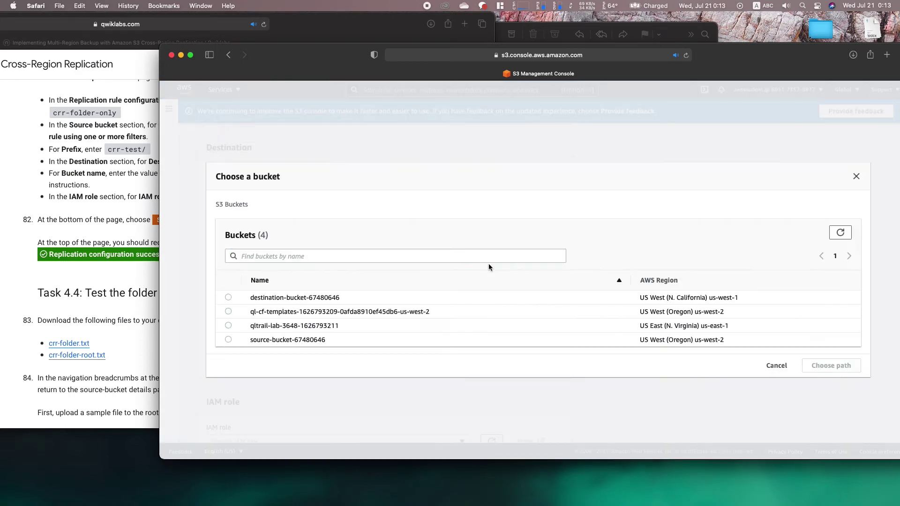
left_click(228, 297)
left_click(831, 366)
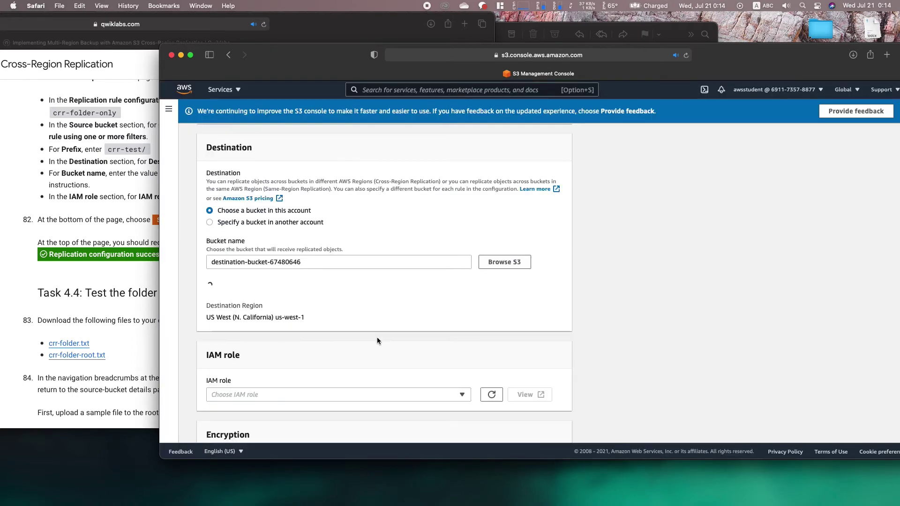
- Check the lab's IAM role instruction and assign S3-CRR-Role to the replication rule
left_click(82, 279)
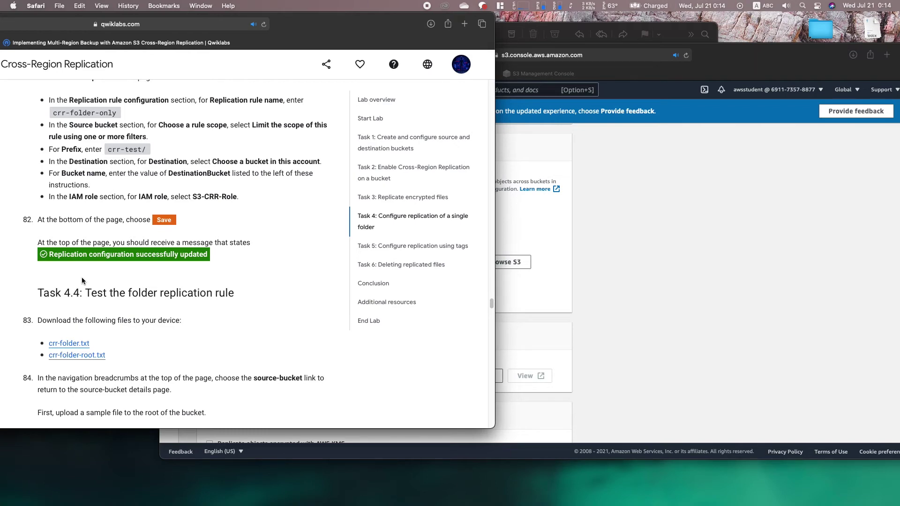
scroll(82, 279, "down", 3)
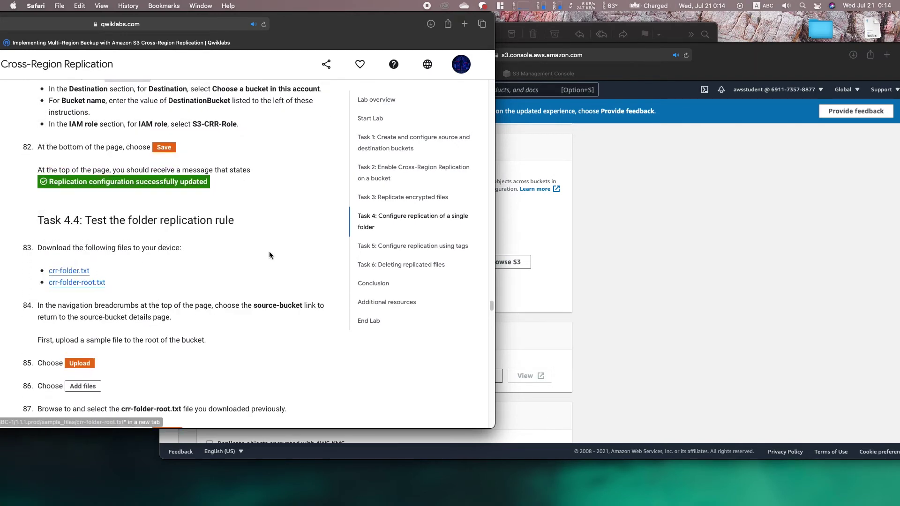
left_click(582, 269)
left_click(390, 376)
type("s3")
left_click(365, 362)
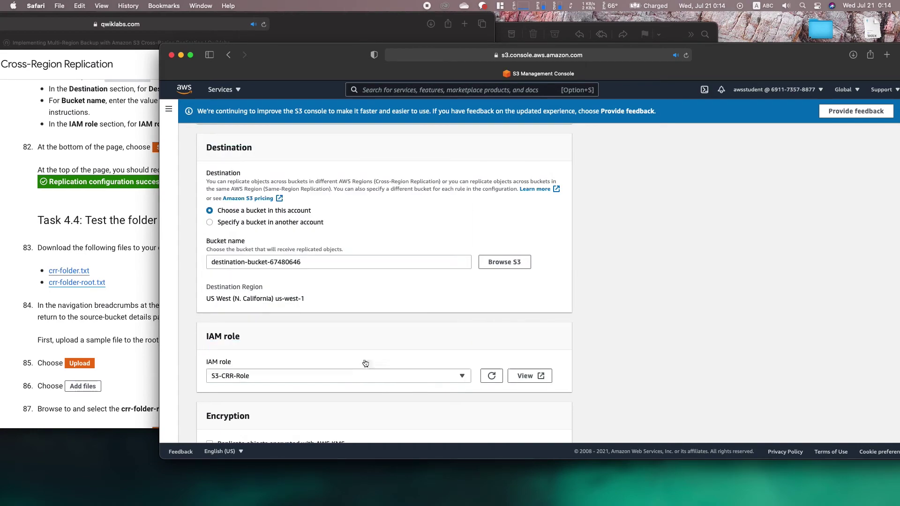
- Leave the encryption, storage class and additional replication options unselected, and save the crr-folder-only rule
scroll(695, 323, "down", 2)
scroll(694, 322, "down", 5)
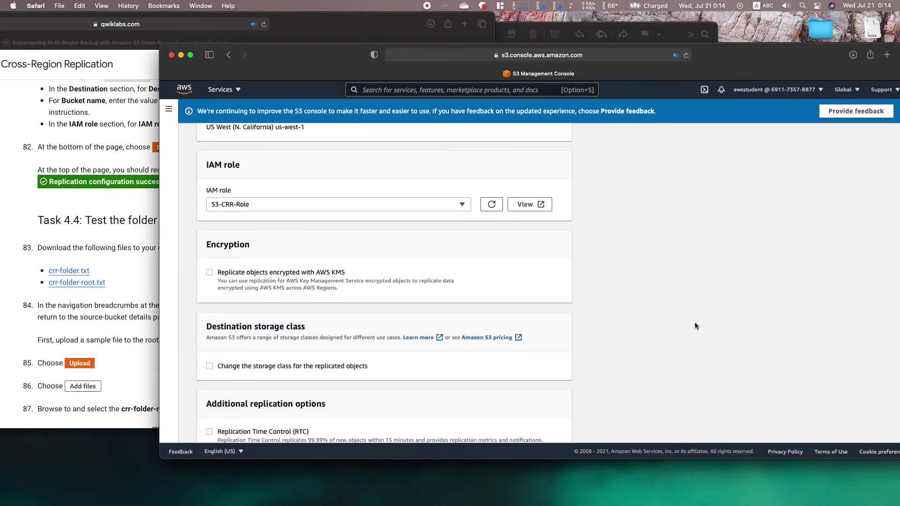
left_click(142, 220)
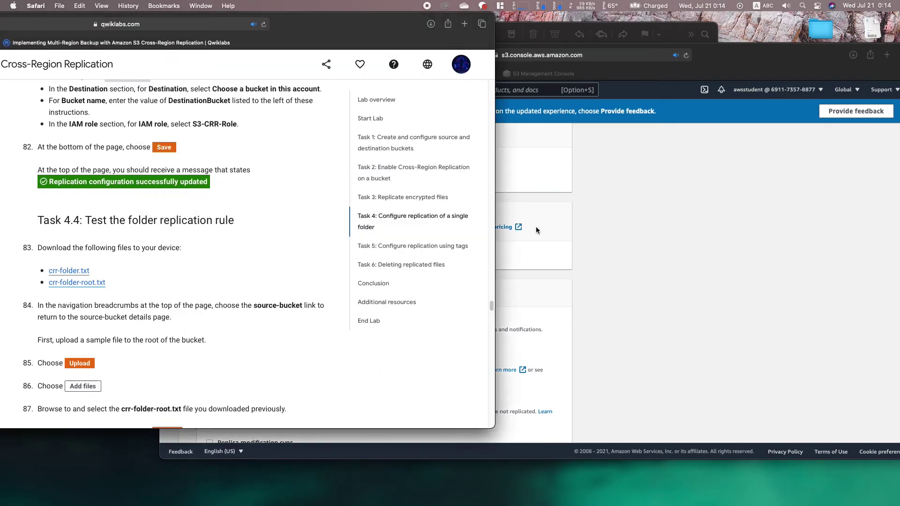
left_click(619, 246)
scroll(619, 247, "down", 2)
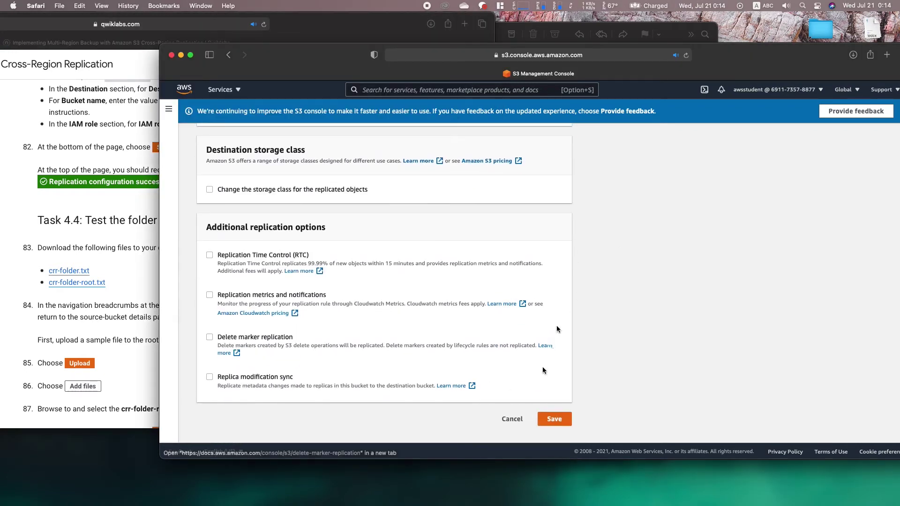
left_click(551, 419)
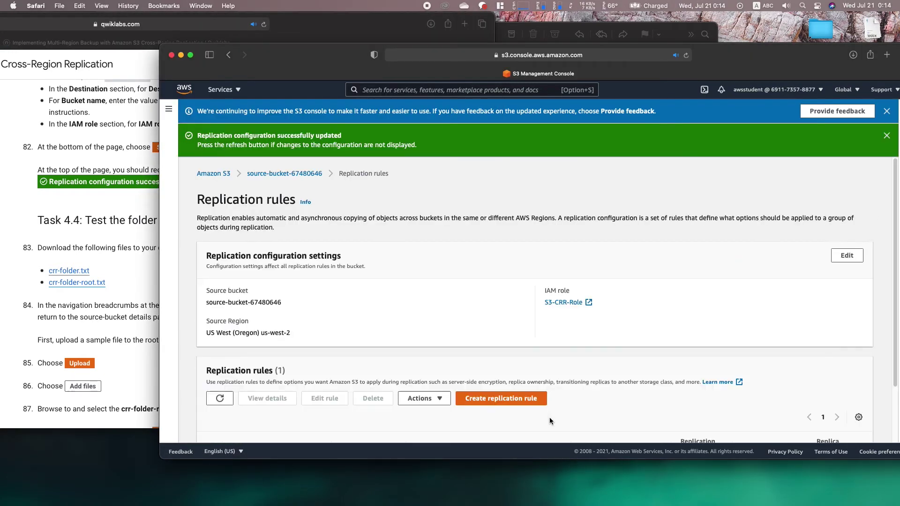
- Download crr-folder.txt and crr-folder-root.txt from the lab's Task 4.4 instructions into the Recorded folder
left_click(131, 248)
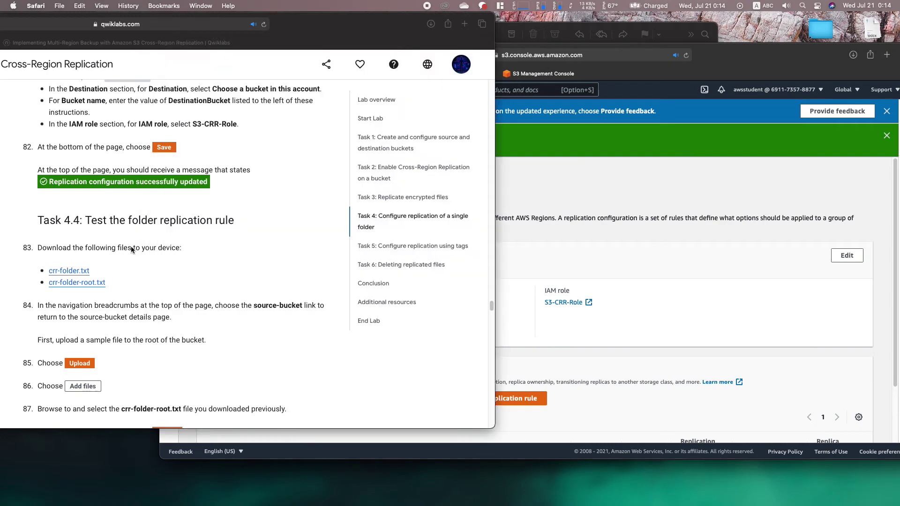
right_click(79, 270)
left_click(129, 309)
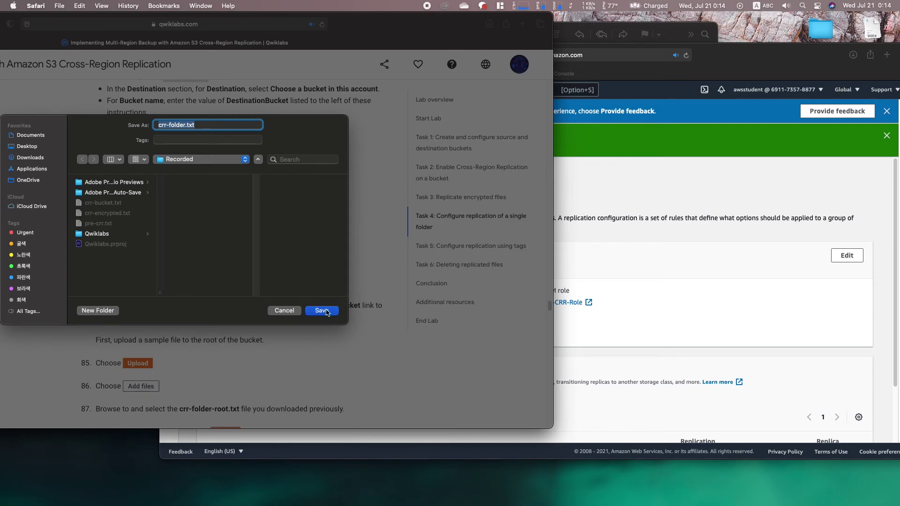
key("Return")
right_click(99, 283)
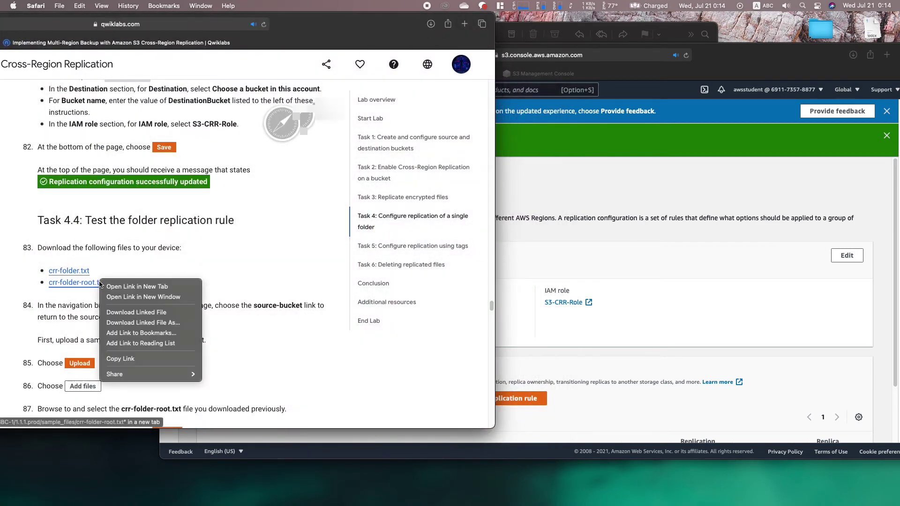
left_click(139, 322)
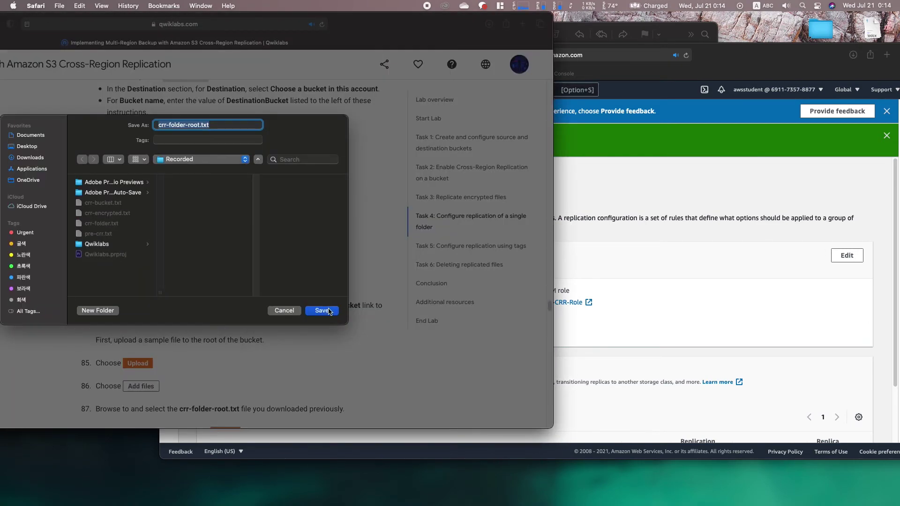
left_click(336, 310)
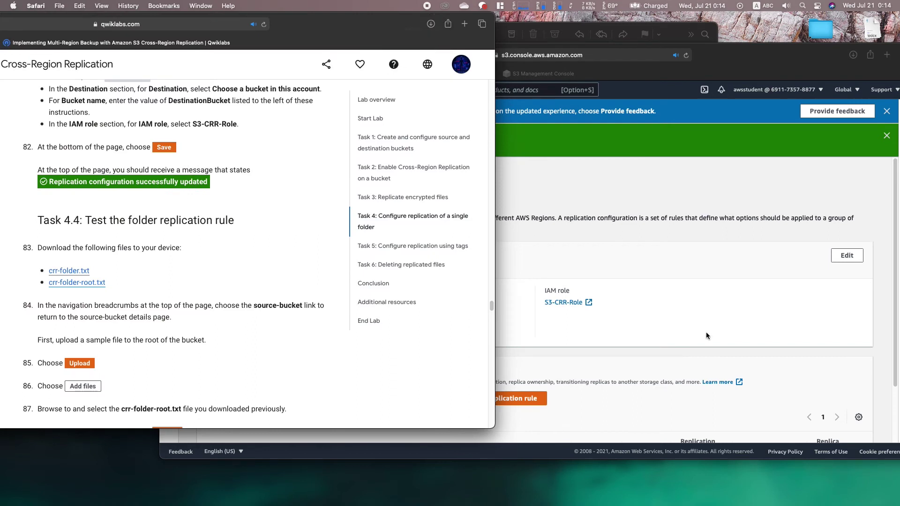
- Return to the source-bucket-67480646 details page and read the lab's instructions for uploading the sample files
left_click(649, 246)
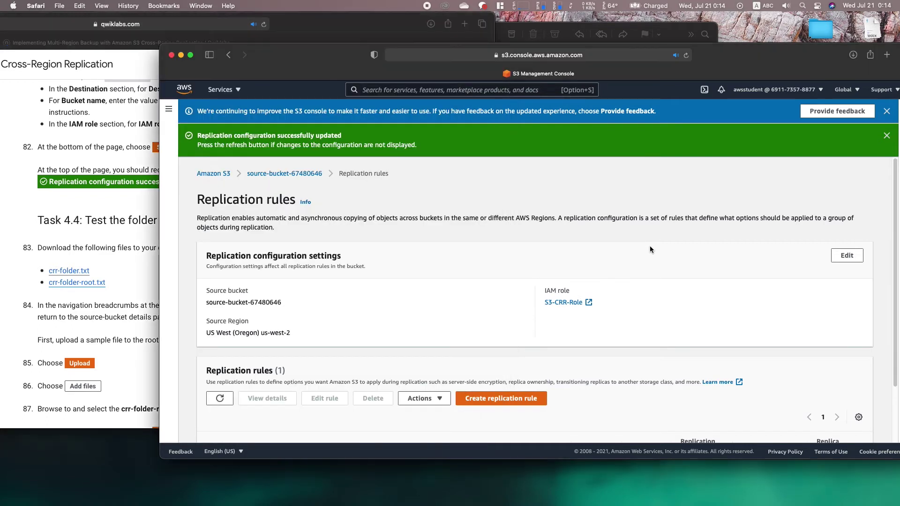
left_click(285, 174)
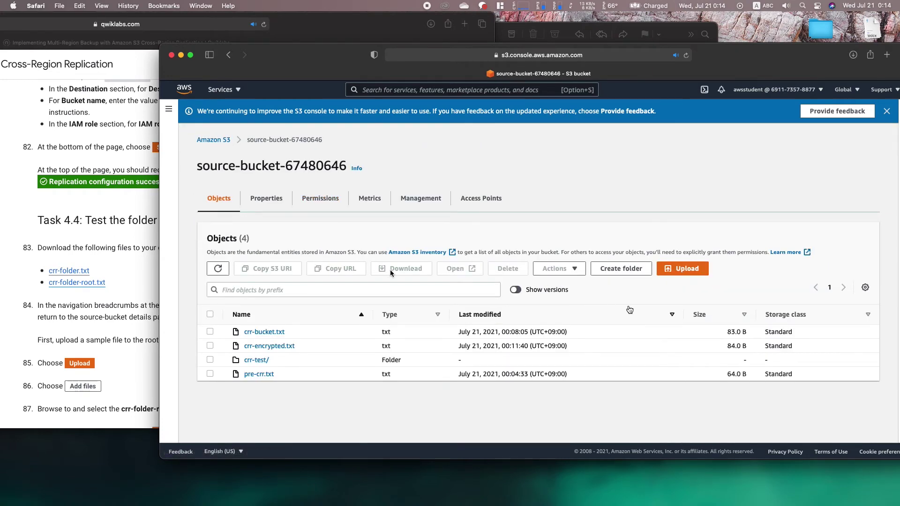
left_click(132, 323)
scroll(133, 323, "down", 5)
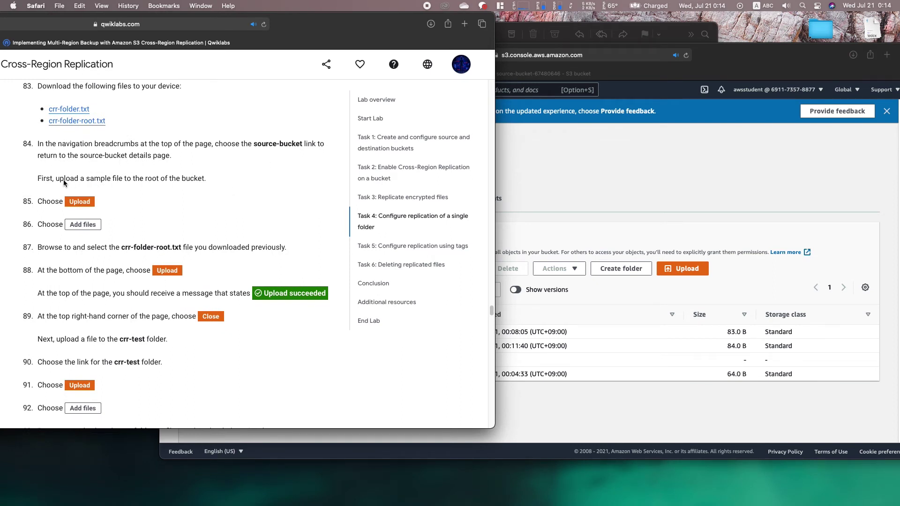
- Start an upload to the root of source-bucket-67480646 and add crr-folder-root.txt and crr-folder.txt
left_click(650, 263)
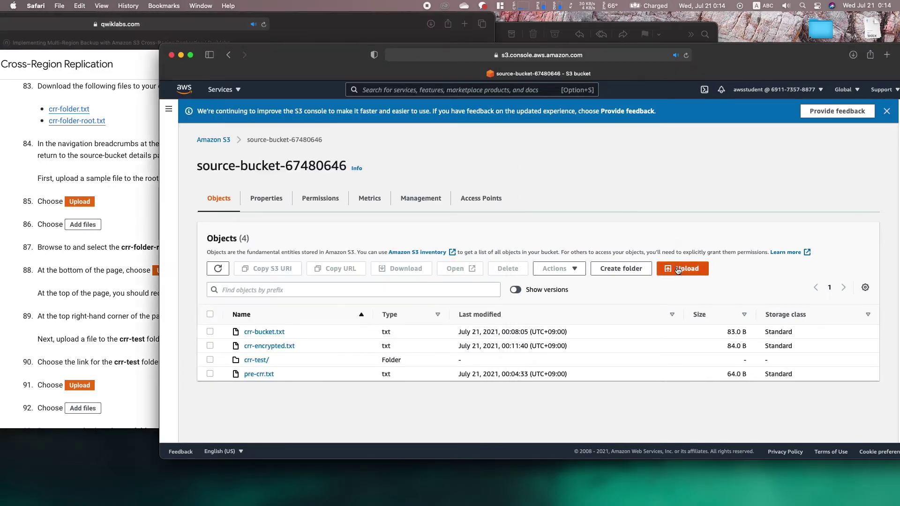
left_click(678, 270)
left_click(471, 258)
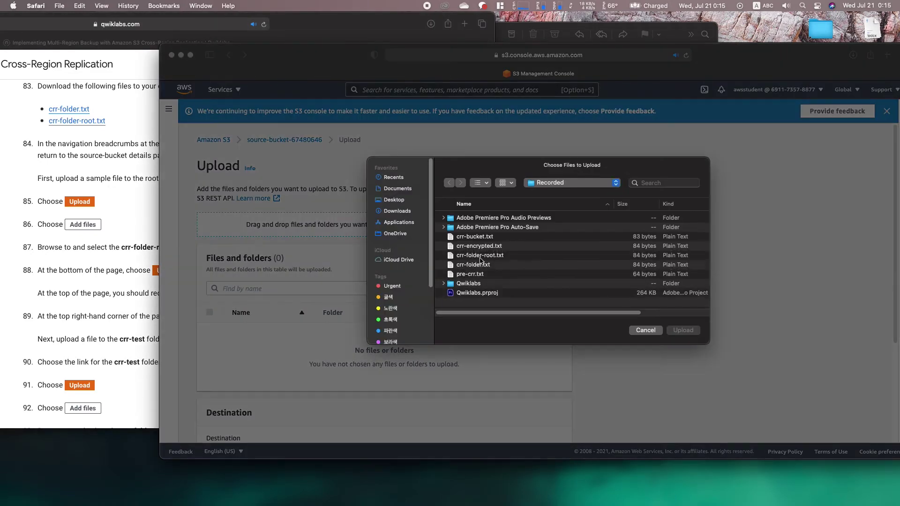
left_click(485, 257)
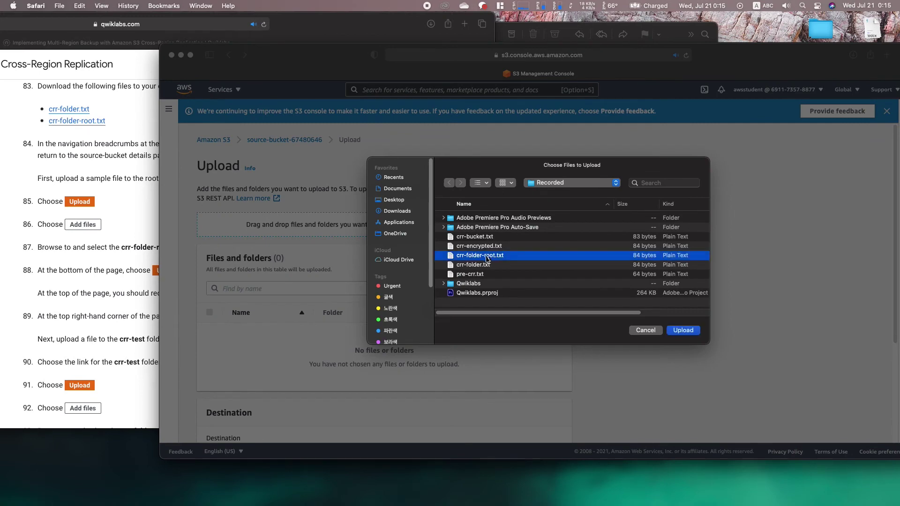
left_click(486, 265, "super")
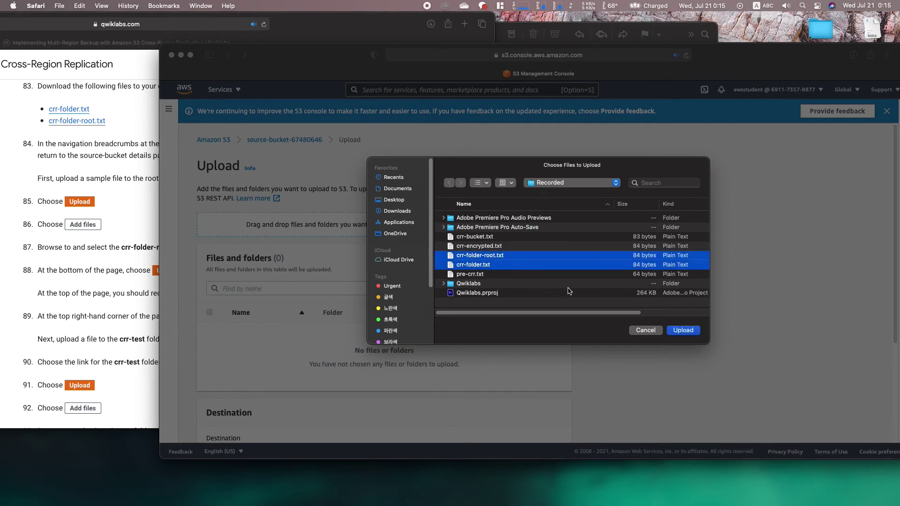
left_click(684, 331)
scroll(532, 326, "down", 3)
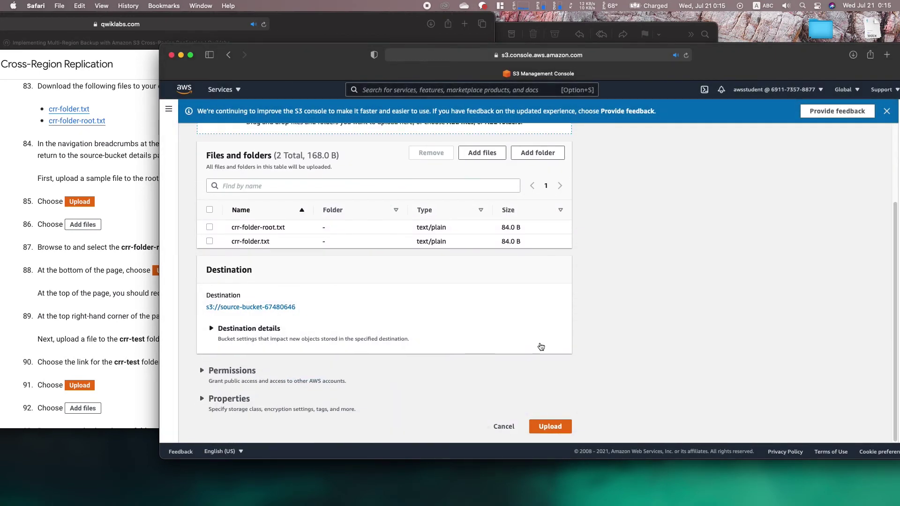
- Check the lab's file instruction, remove crr-folder.txt from the upload list and upload only crr-folder-root.txt
left_click(150, 380)
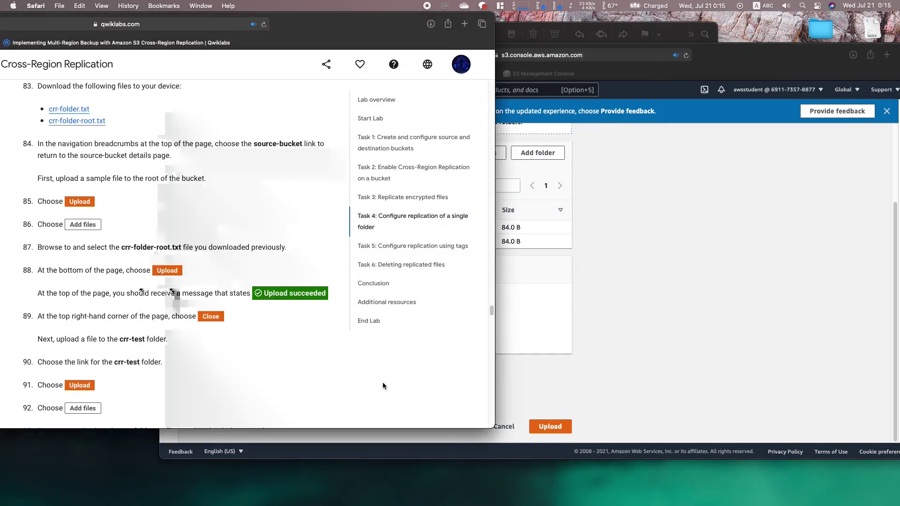
left_click(643, 317)
left_click(210, 241)
left_click(432, 153)
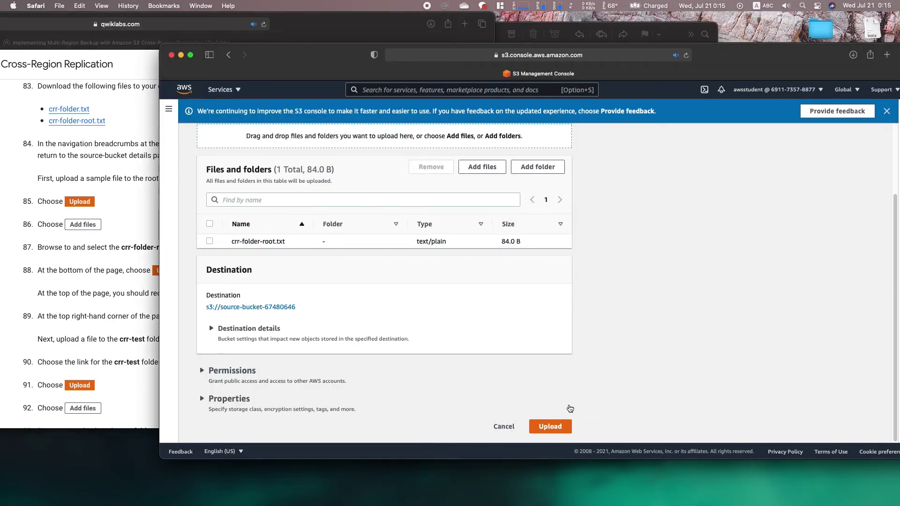
left_click(551, 426)
- Read the lab's next upload instructions and close the status page of the crr-folder-root.txt upload
left_click(80, 312)
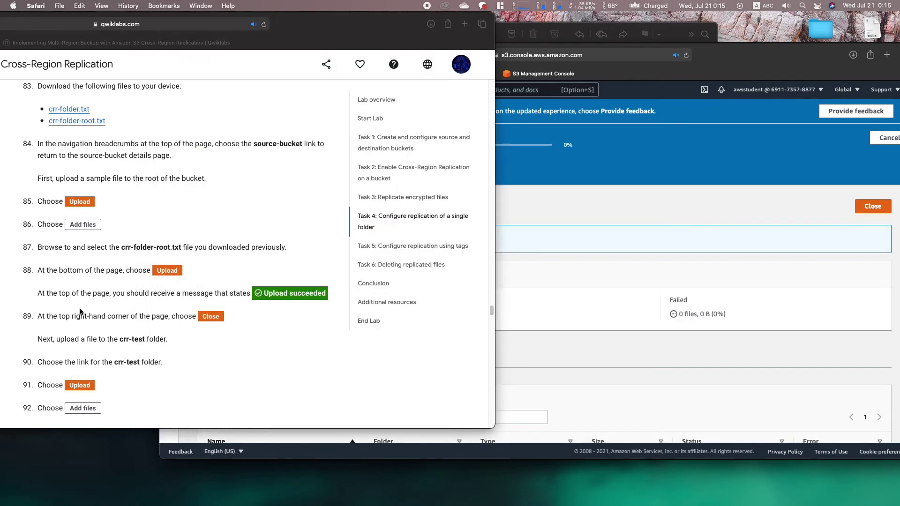
scroll(204, 270, "down", 2)
left_click(655, 215)
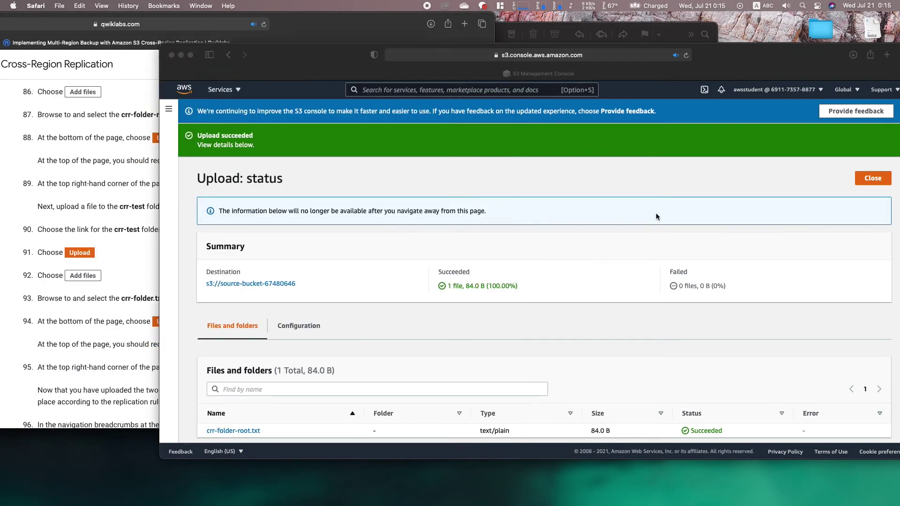
left_click(872, 178)
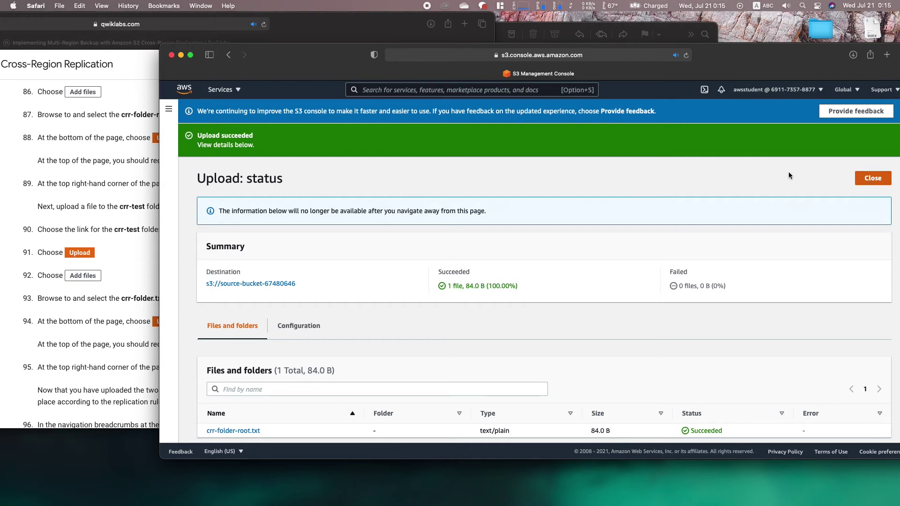
- Open the crr-test folder in the source bucket and add crr-folder.txt to a new upload
left_click(49, 214)
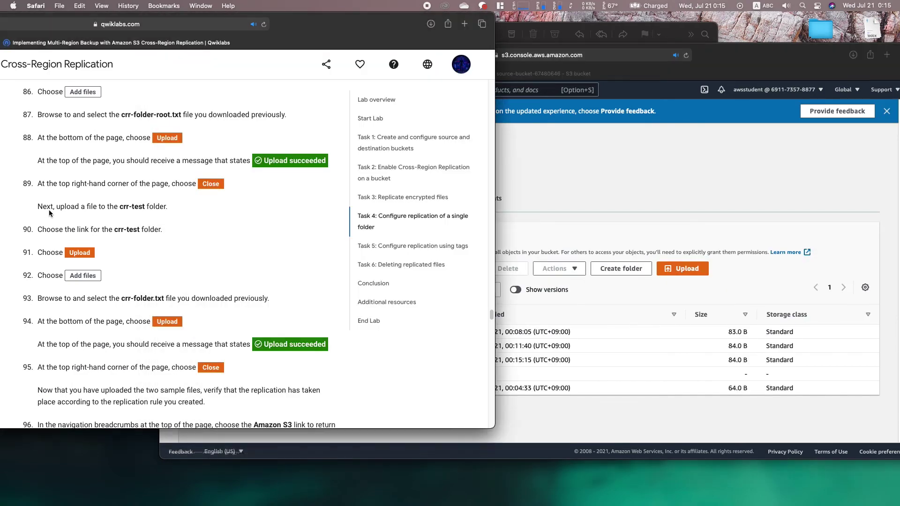
left_click(634, 209)
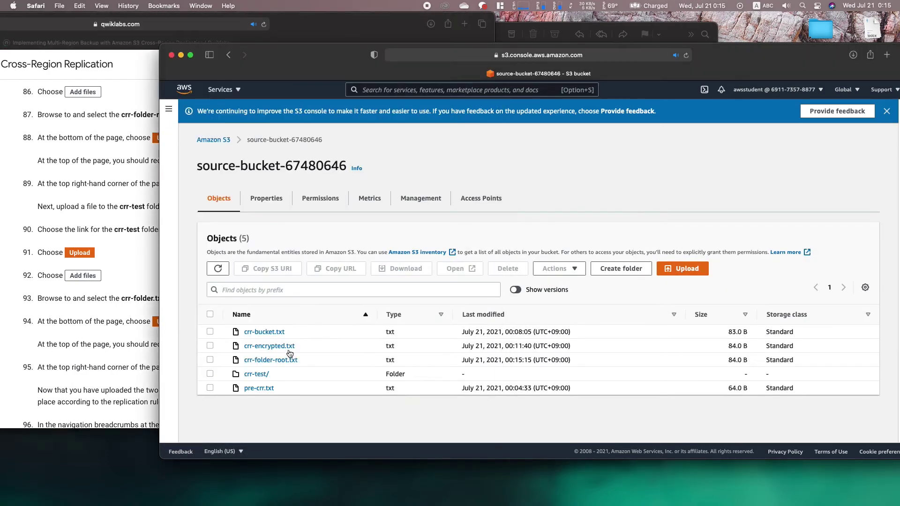
left_click(258, 374)
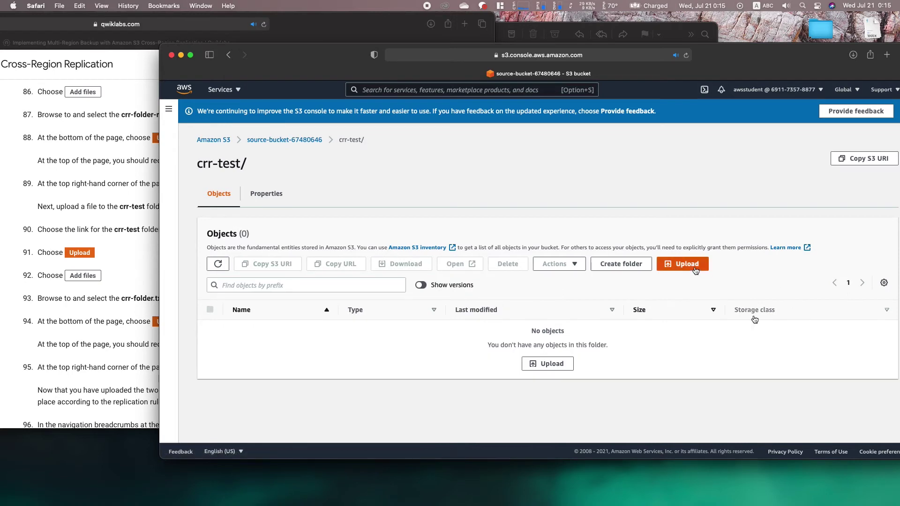
left_click(546, 368)
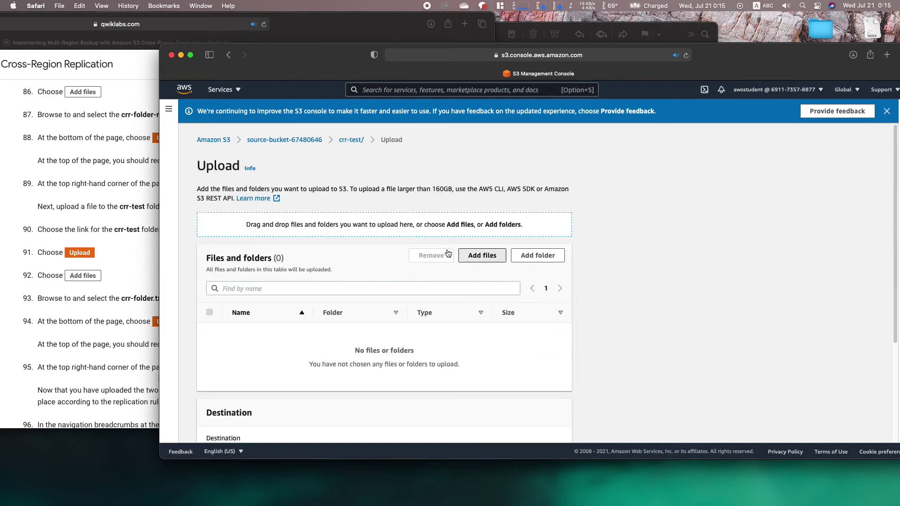
left_click(483, 255)
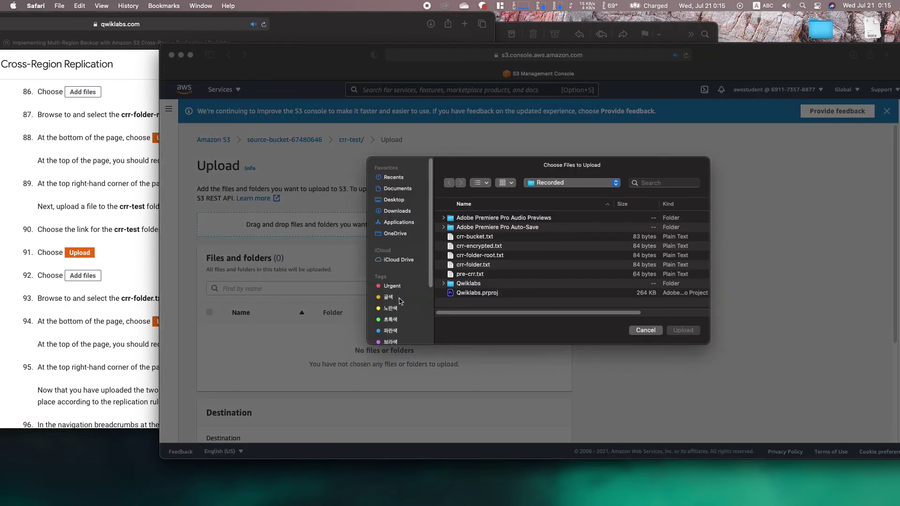
double_click(502, 266)
- Upload crr-folder.txt to the crr-test folder, following the lab instructions, and close the upload status page
left_click(123, 228)
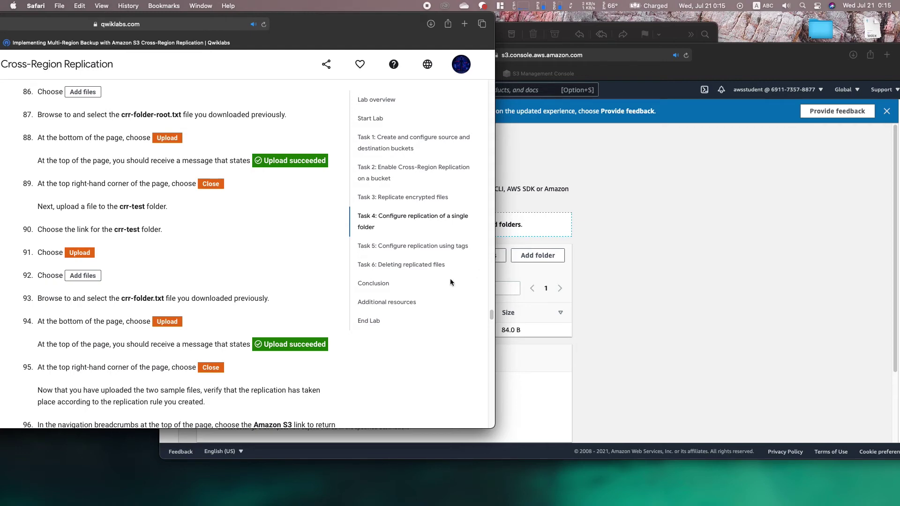
scroll(370, 302, "down", 5)
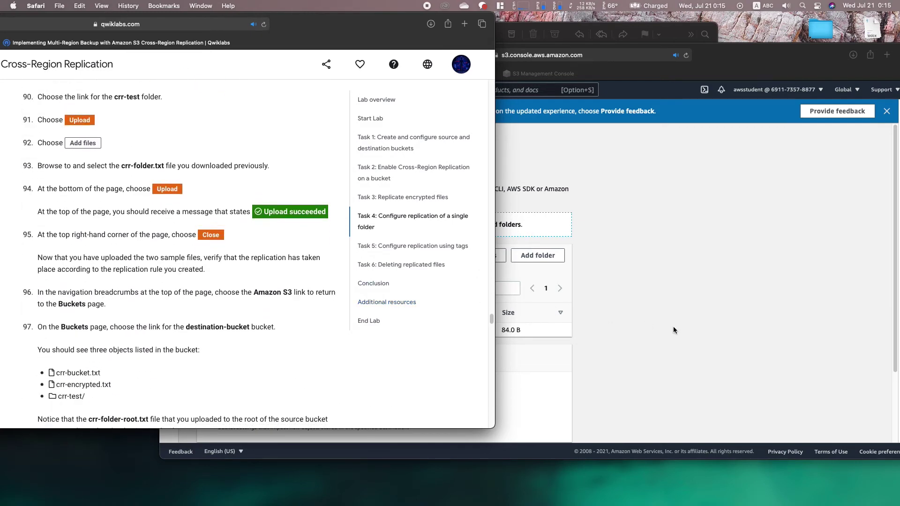
left_click(673, 326)
scroll(609, 352, "down", 5)
left_click(548, 426)
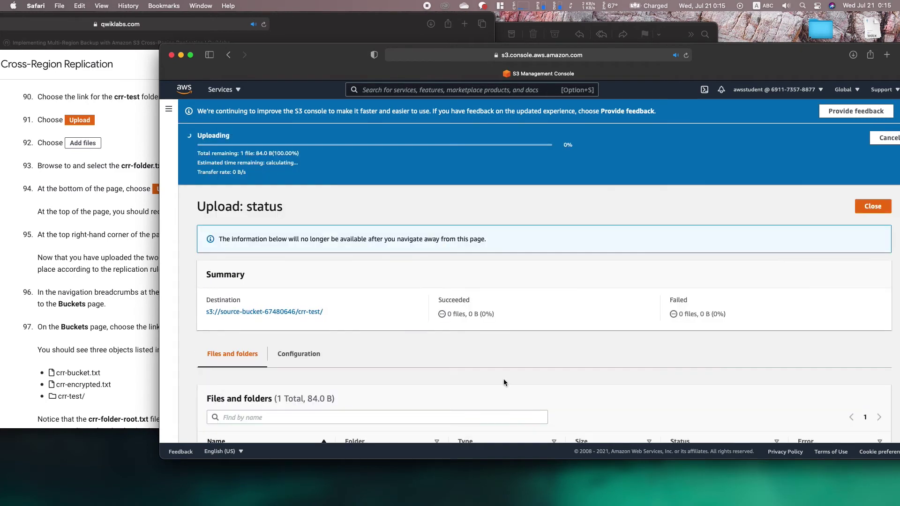
left_click(119, 305)
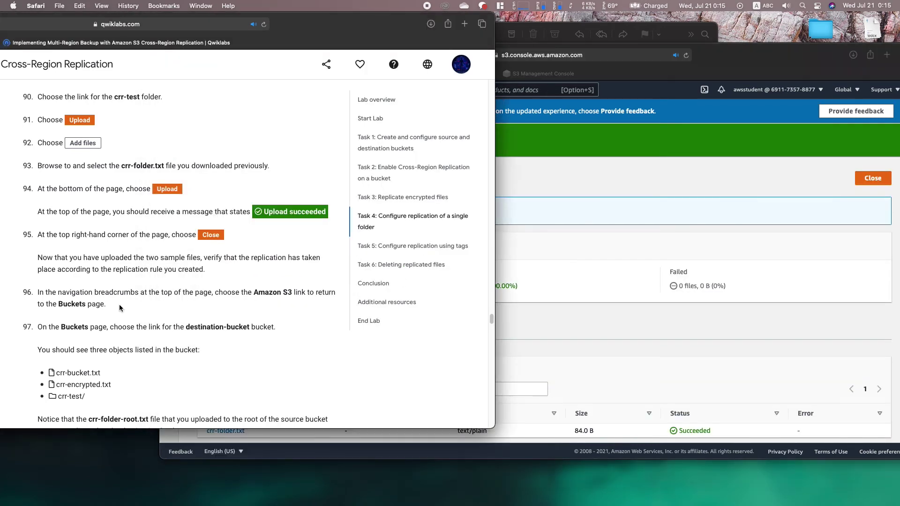
left_click(562, 261)
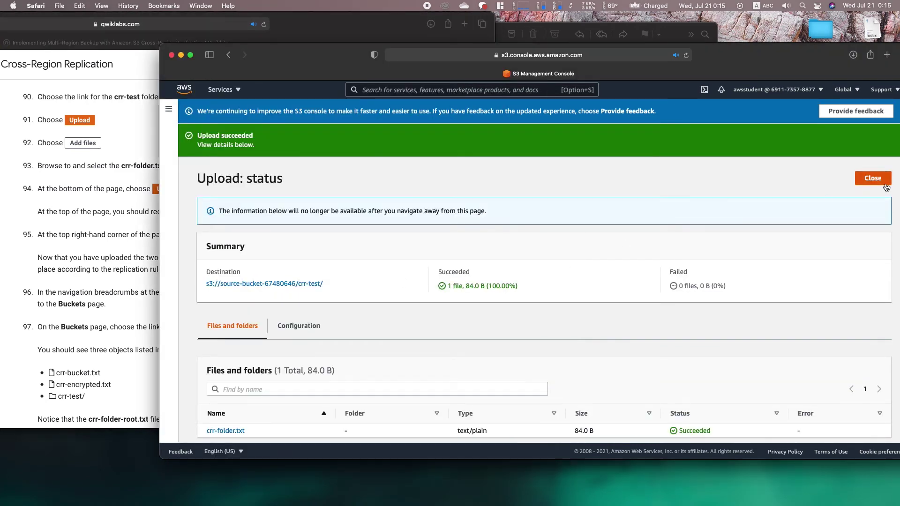
left_click(875, 183)
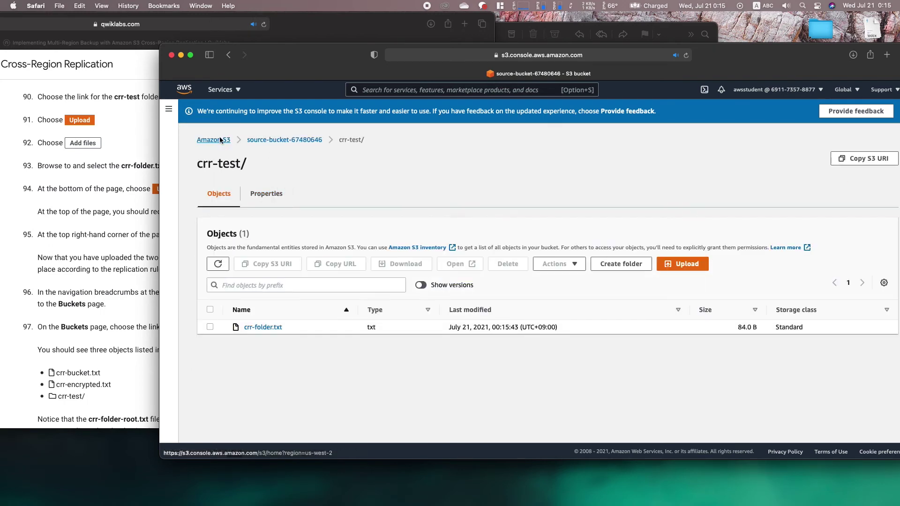
- Open the crr-test folder in destination-bucket-67480646 and refresh its object list to check for the replicated file
left_click(218, 141)
left_click(360, 361)
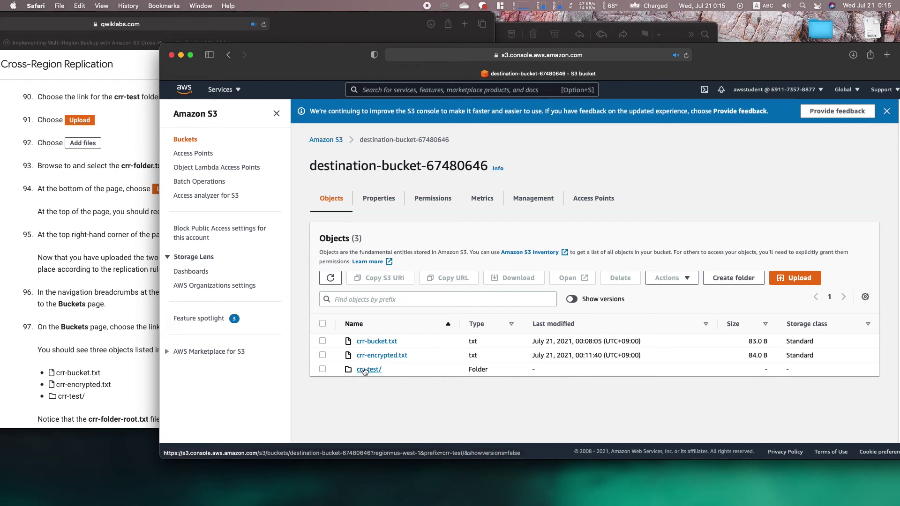
left_click(365, 371)
left_click(336, 275)
left_click(338, 277)
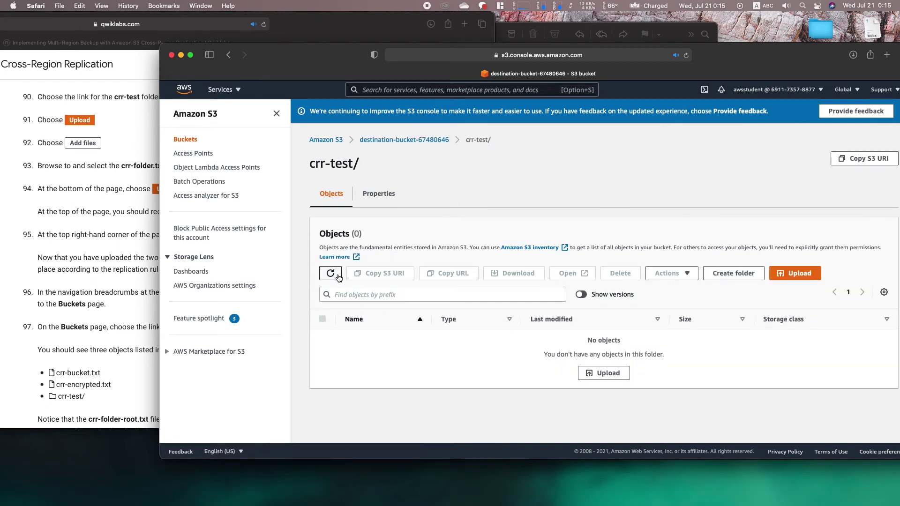
left_click(338, 275)
- Read the lab's verification notes and keep refreshing the destination crr-test folder to look for crr-folder.txt
left_click(50, 351)
scroll(49, 351, "down", 5)
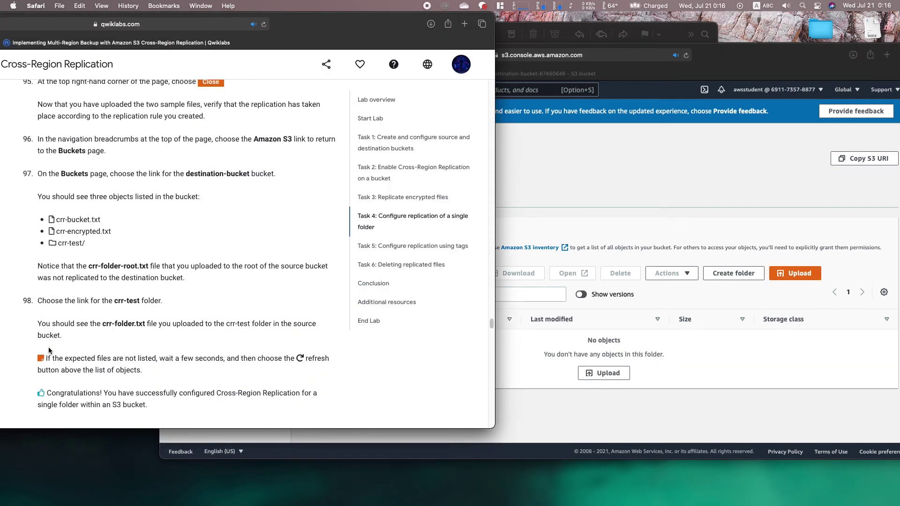
scroll(49, 351, "down", 3)
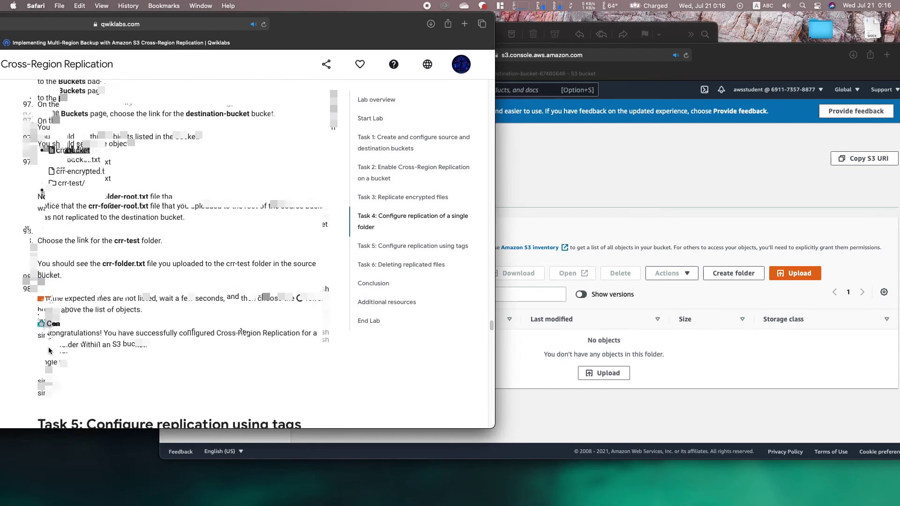
left_click(604, 234)
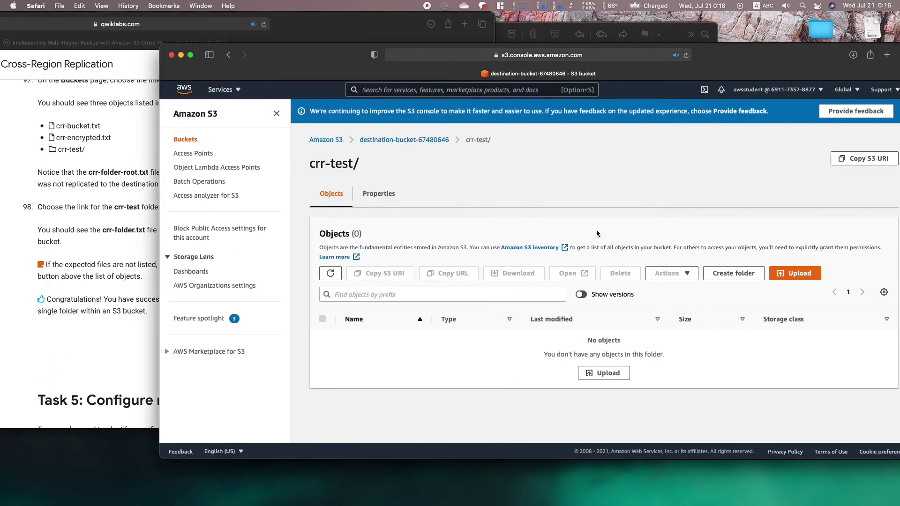
left_click(340, 276)
left_click(340, 277)
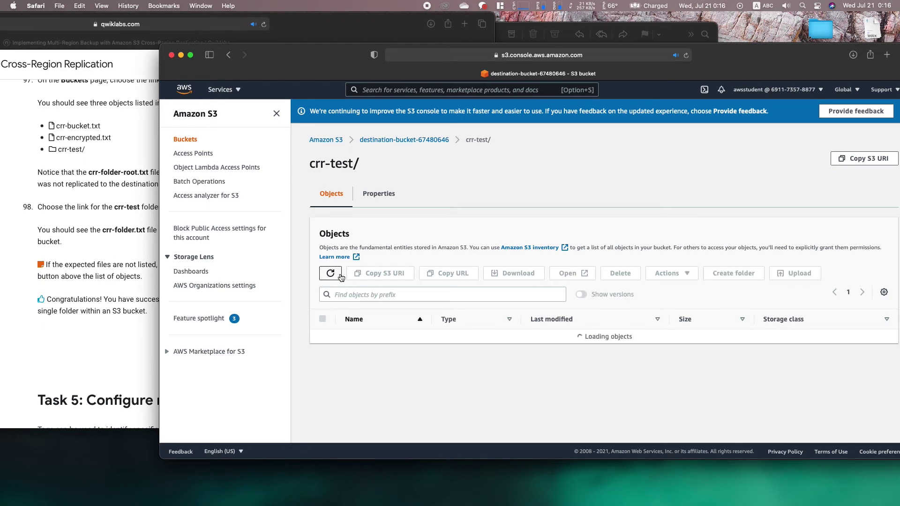
left_click(340, 276)
left_click(336, 276)
left_click(334, 277)
left_click(335, 276)
left_click(335, 276)
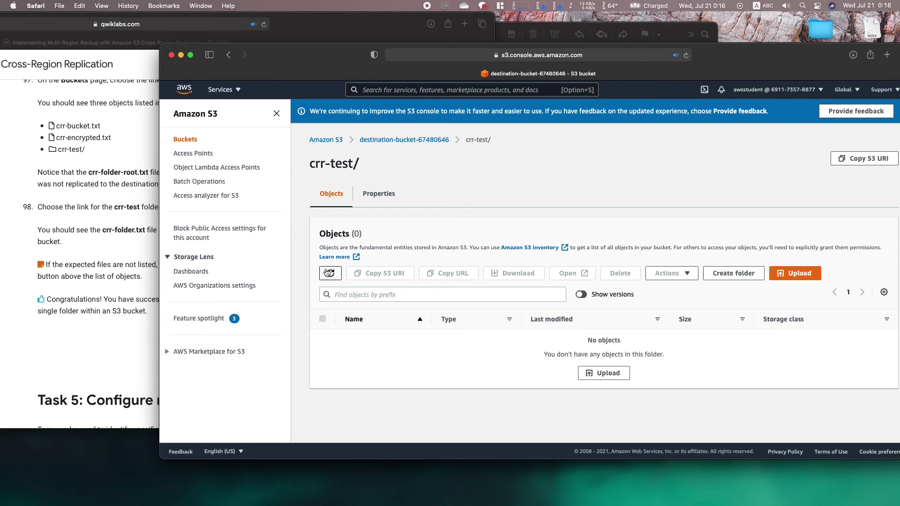
left_click(331, 274)
left_click(330, 275)
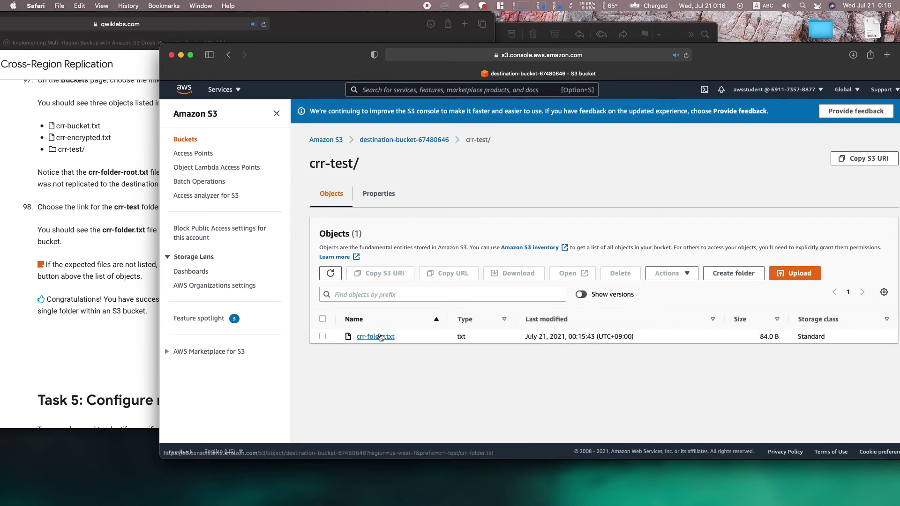
left_click_drag(403, 336, 352, 333)
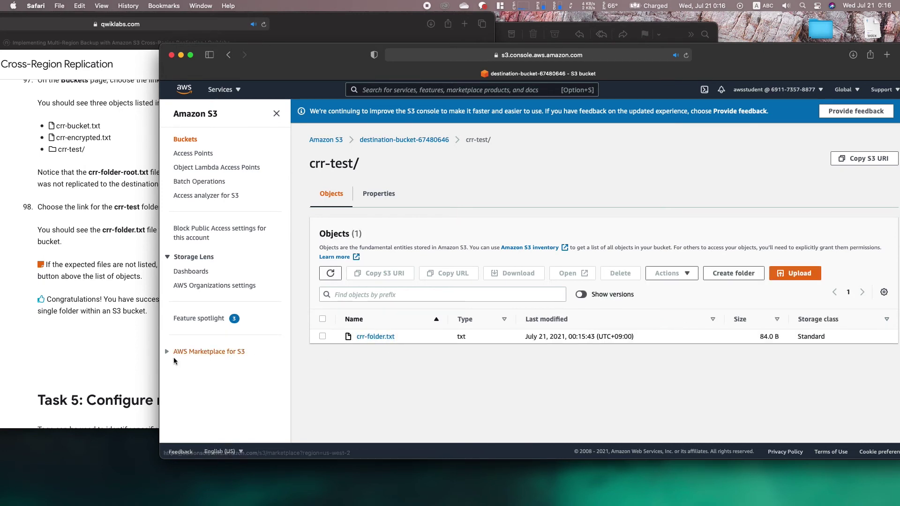
- Read the lab's Task 5.1 instructions on deleting the current replication policy
left_click(119, 368)
scroll(119, 367, "down", 5)
scroll(119, 371, "down", 2)
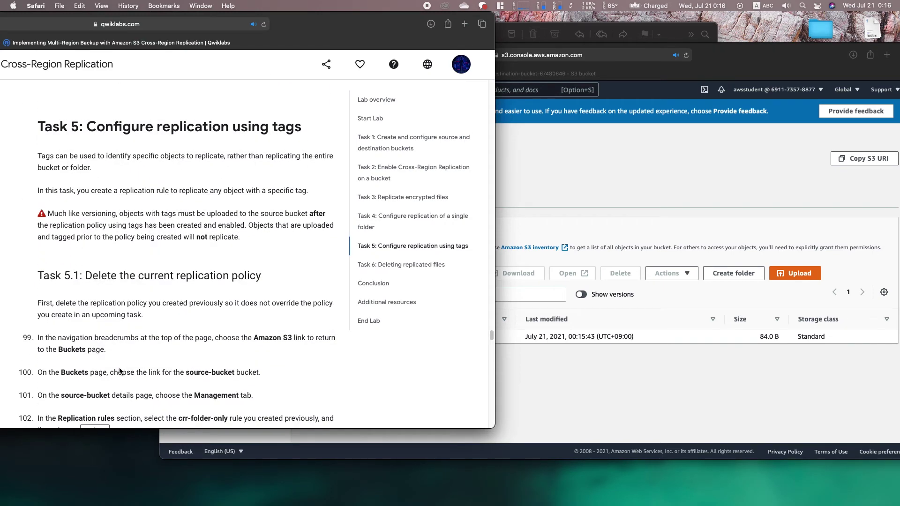
scroll(119, 371, "down", 2)
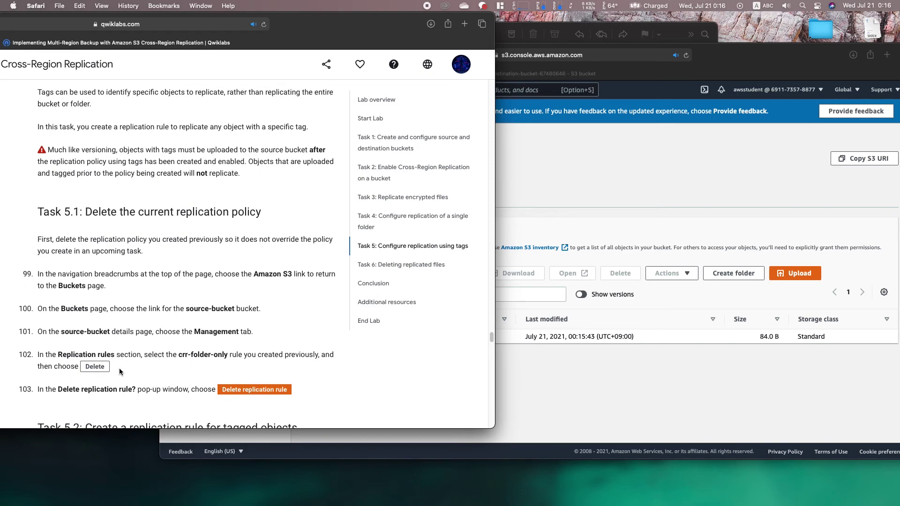
- Return to the bucket list and open the replication rules of source-bucket-67480646
left_click(524, 248)
left_click(326, 140)
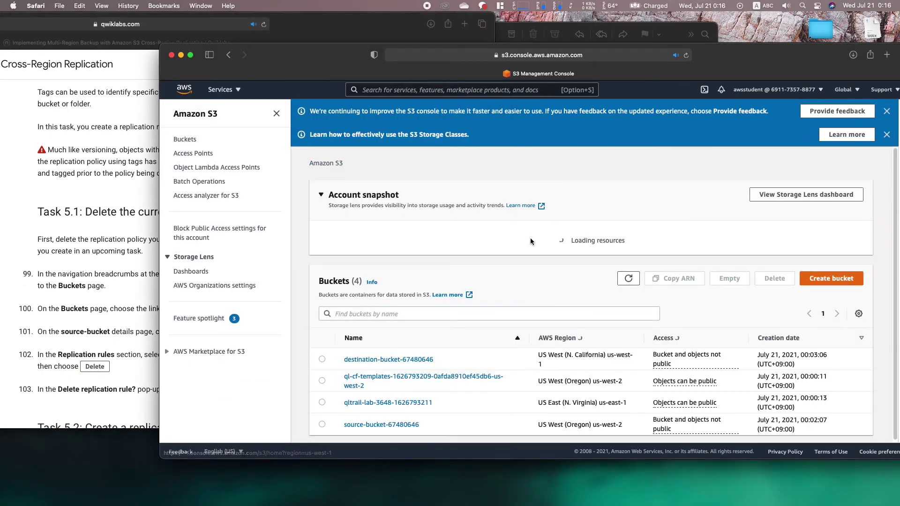
left_click(392, 424)
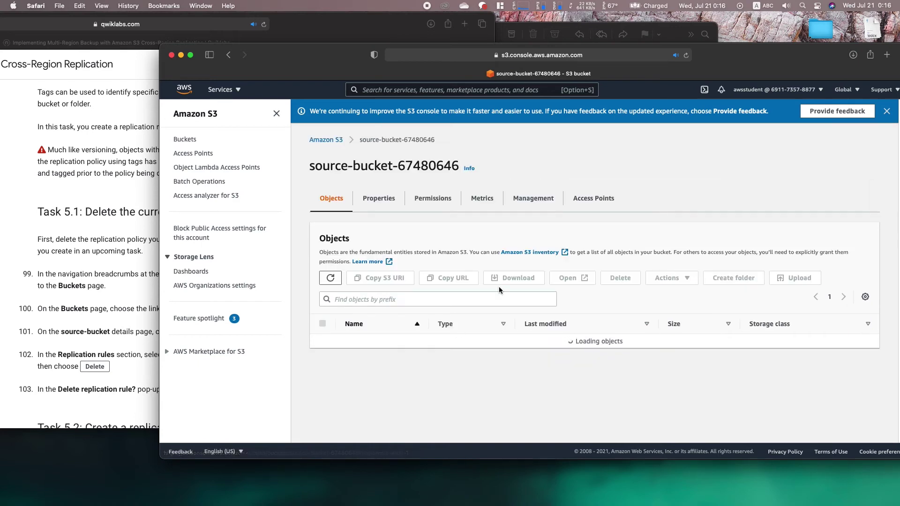
left_click(525, 198)
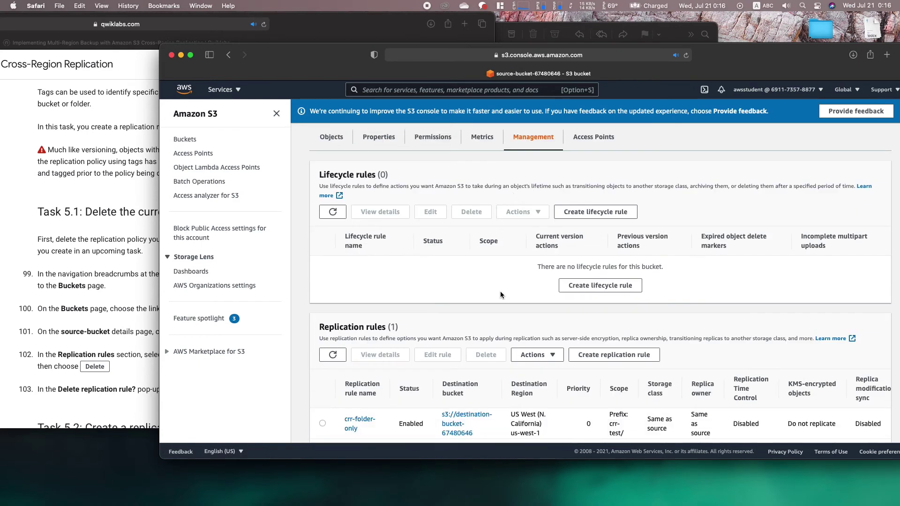
- Delete the crr-folder-only replication rule from source-bucket-67480646 and confirm the deletion
scroll(500, 291, "down", 3)
left_click(323, 337)
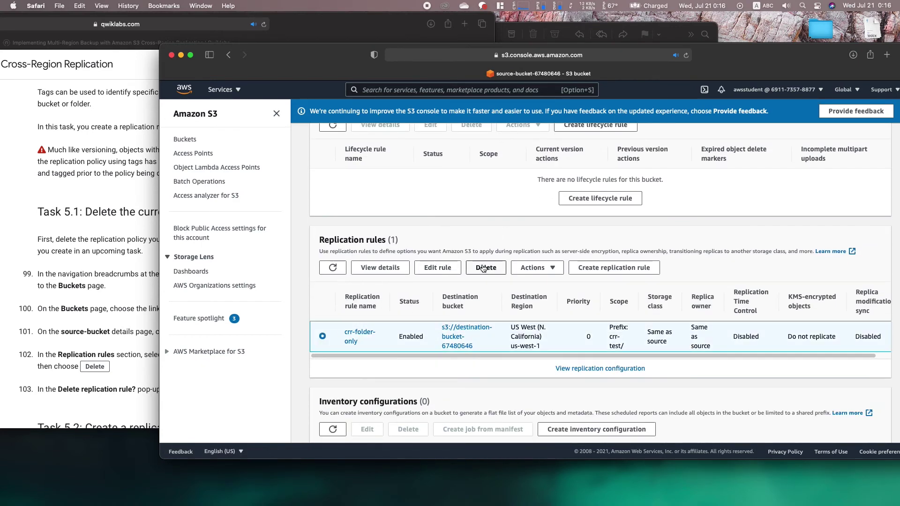
left_click(483, 266)
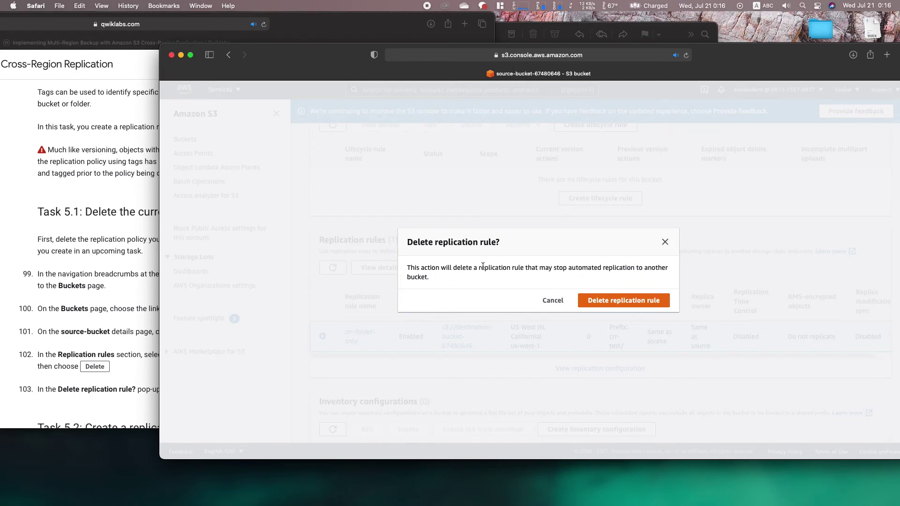
left_click(638, 301)
- Following Task 5.2 of the lab, start a new replication rule on the source bucket and name it crr-tag-only
left_click(70, 342)
scroll(69, 346, "down", 3)
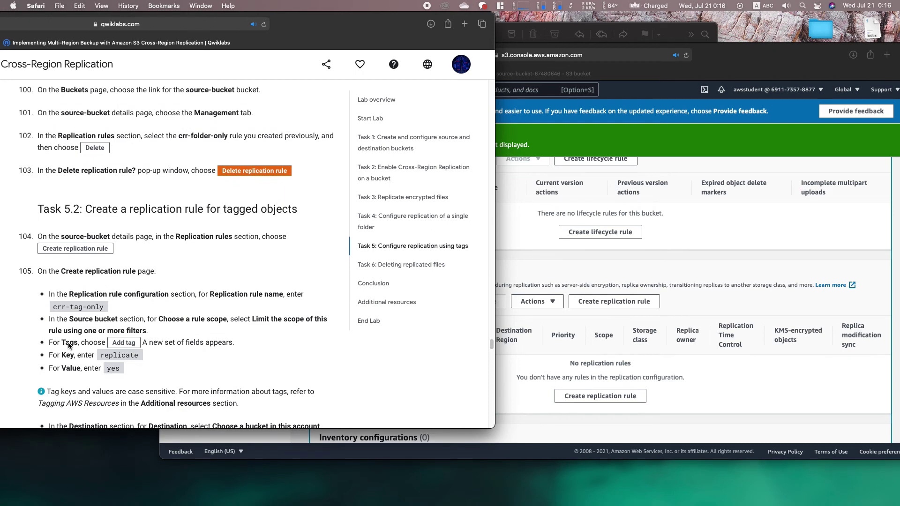
left_click(641, 306)
left_click(641, 306)
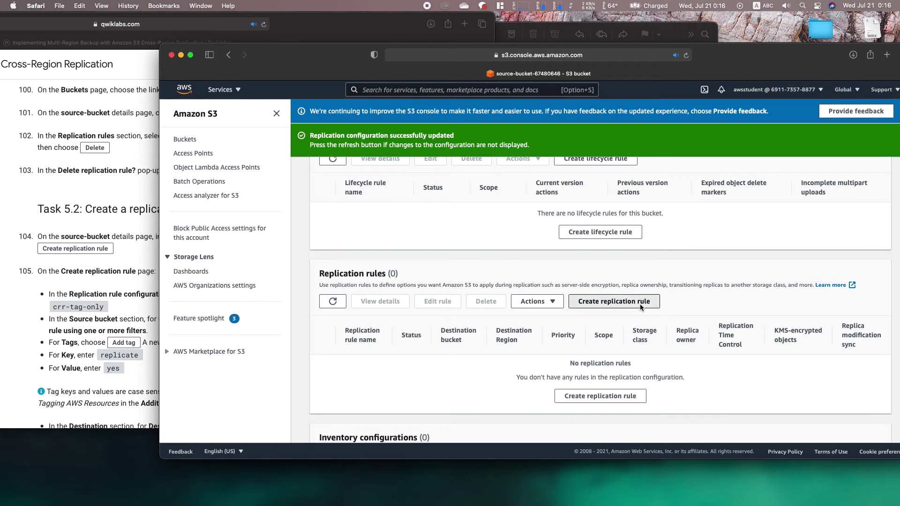
left_click(440, 235)
type("crr-tag-only")
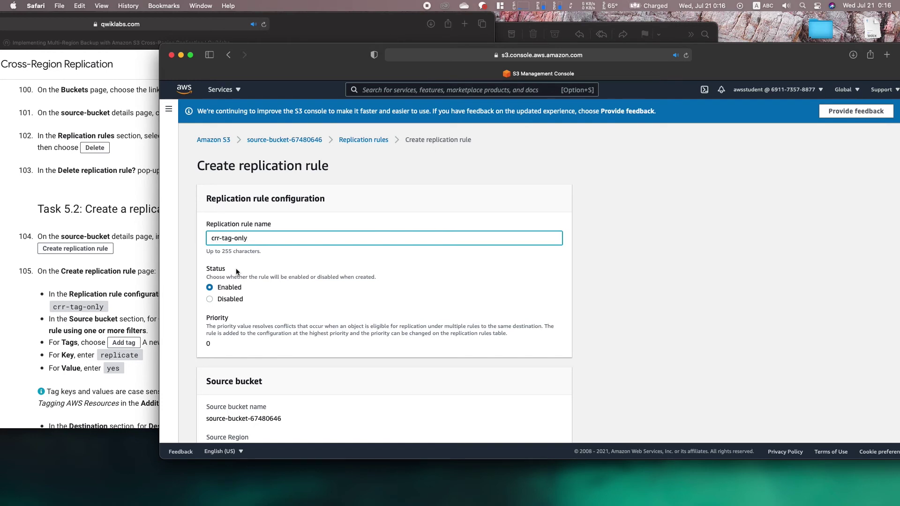
- Limit the rule's scope with a tag filter using key replicate and value yes
left_click(155, 303)
scroll(117, 326, "down", 5)
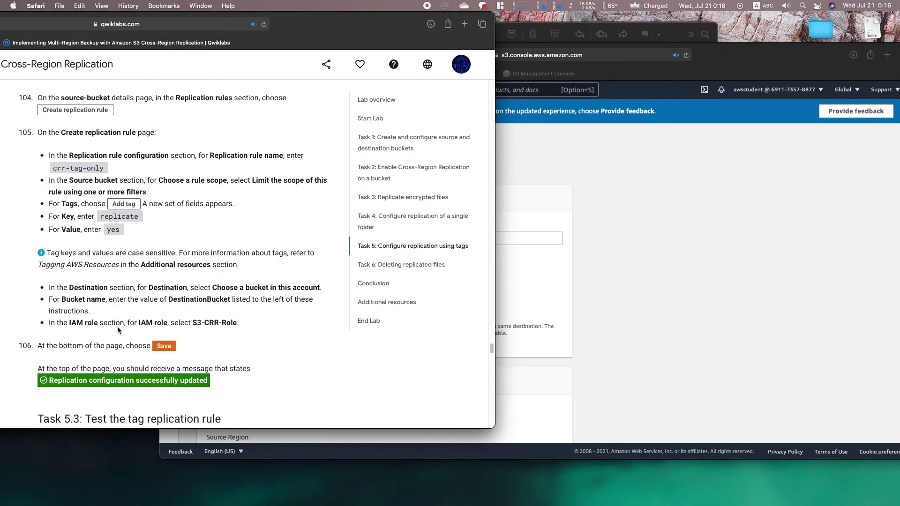
left_click(656, 297)
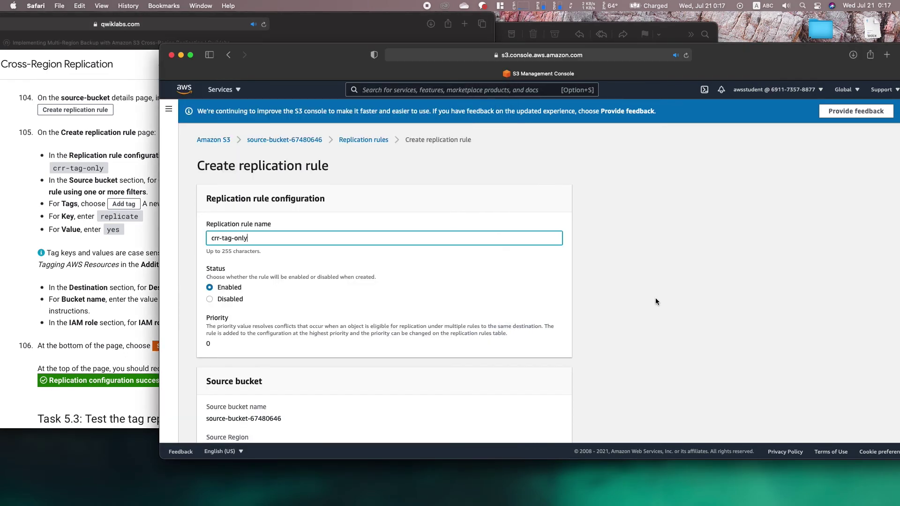
scroll(655, 297, "down", 5)
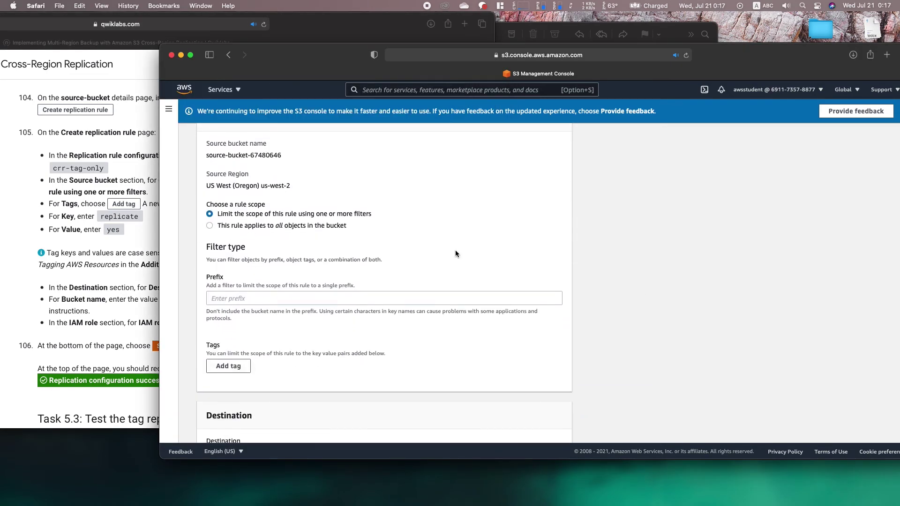
left_click(228, 366)
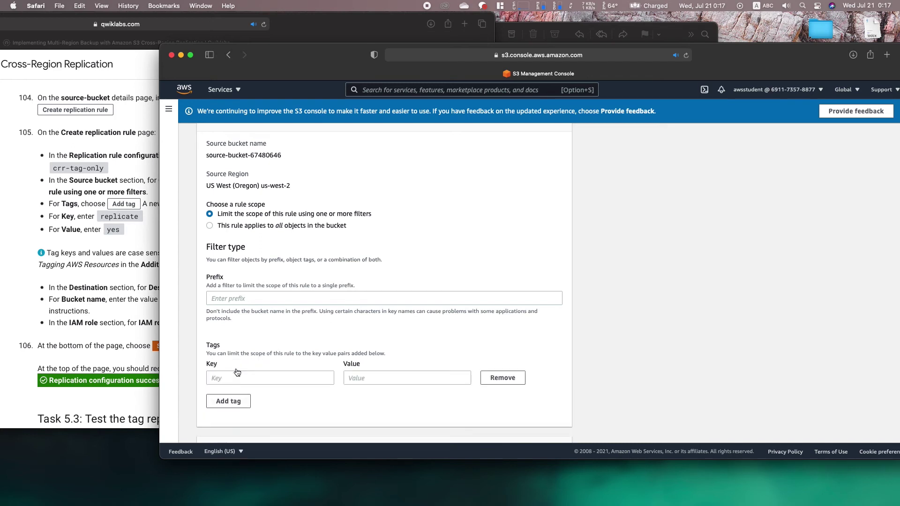
left_click(262, 373)
type("replicate")
left_click(407, 378)
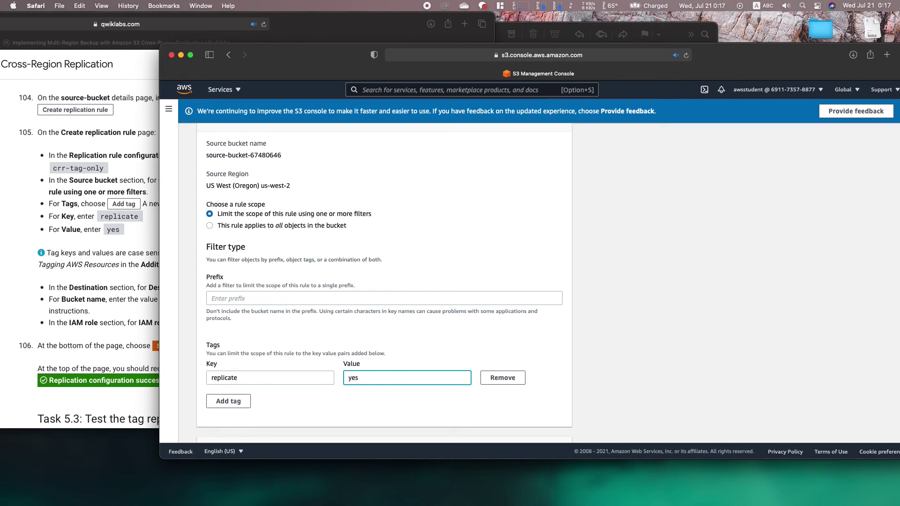
- Browse the account's buckets and set destination-bucket-67480646 as the rule's destination
scroll(302, 395, "down", 5)
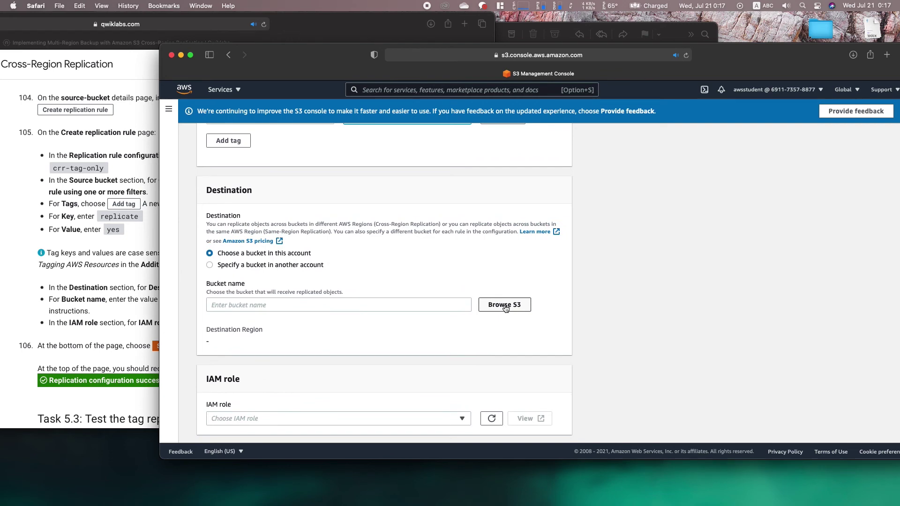
left_click(154, 287)
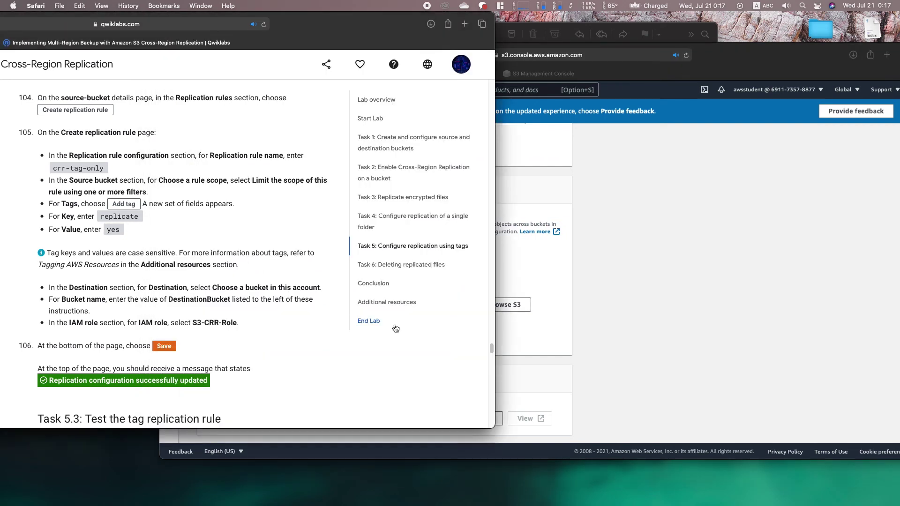
left_click(591, 327)
left_click(504, 313)
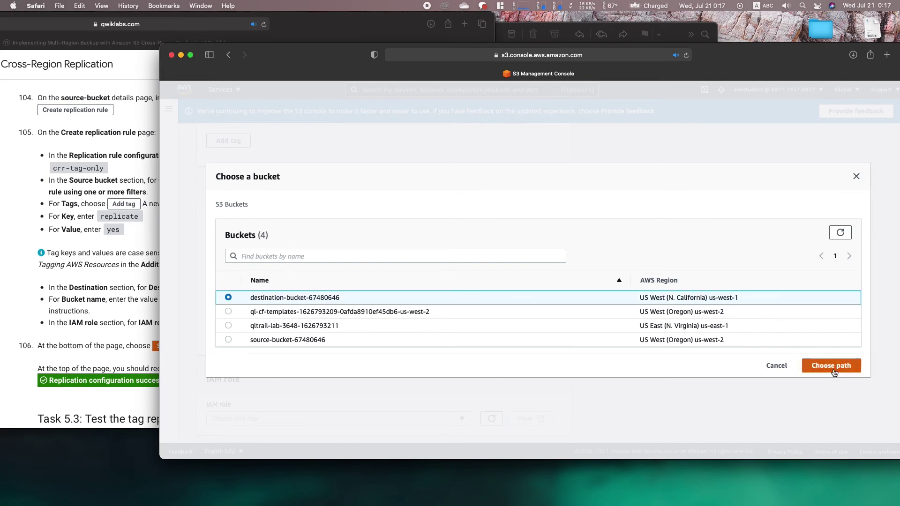
left_click(831, 366)
- Assign S3-CRR-Role as the replication rule's IAM role
scroll(356, 349, "down", 5)
left_click(324, 229)
type("s3")
left_click(305, 255)
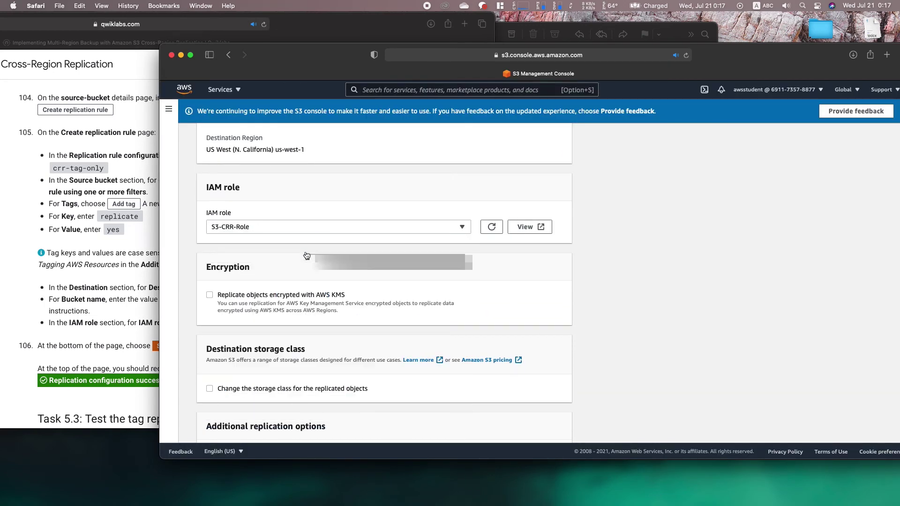
- Check the lab's remaining rule instructions and save the crr-tag-only replication rule
left_click(122, 296)
scroll(116, 296, "down", 2)
scroll(116, 295, "down", 3)
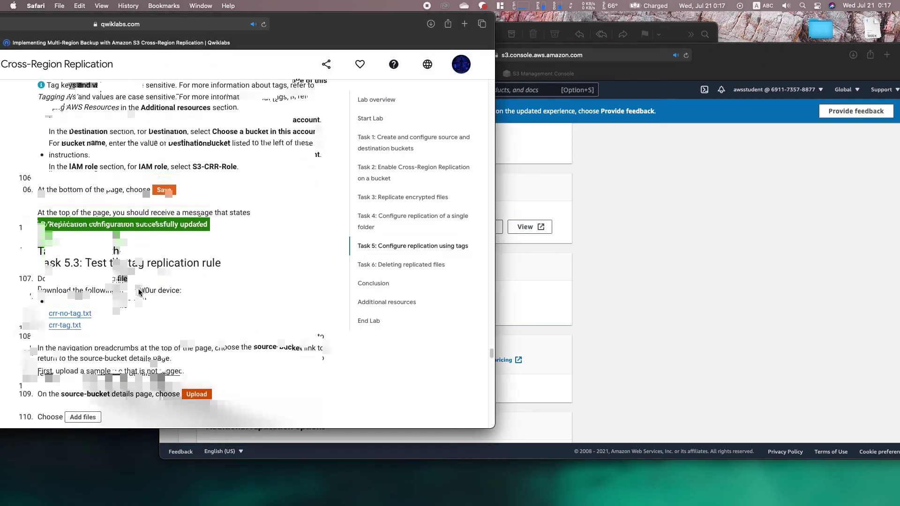
left_click(645, 285)
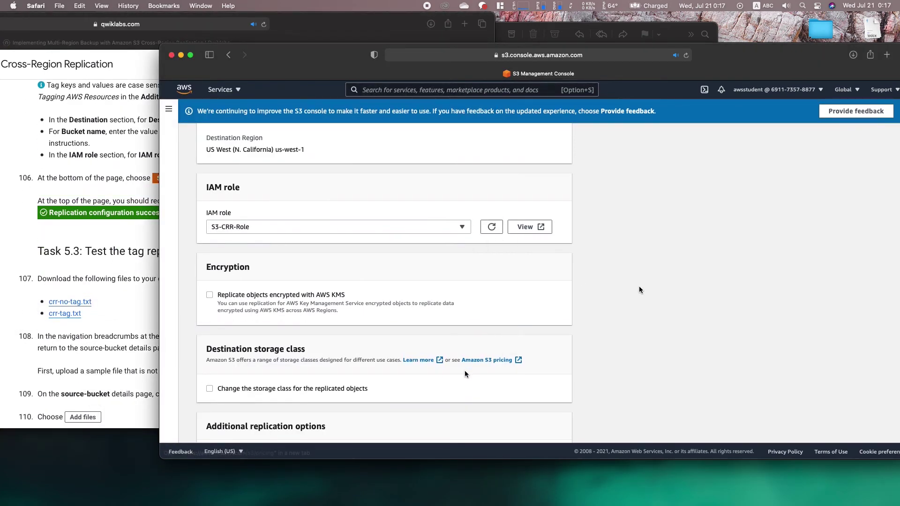
scroll(465, 371, "down", 5)
left_click(555, 420)
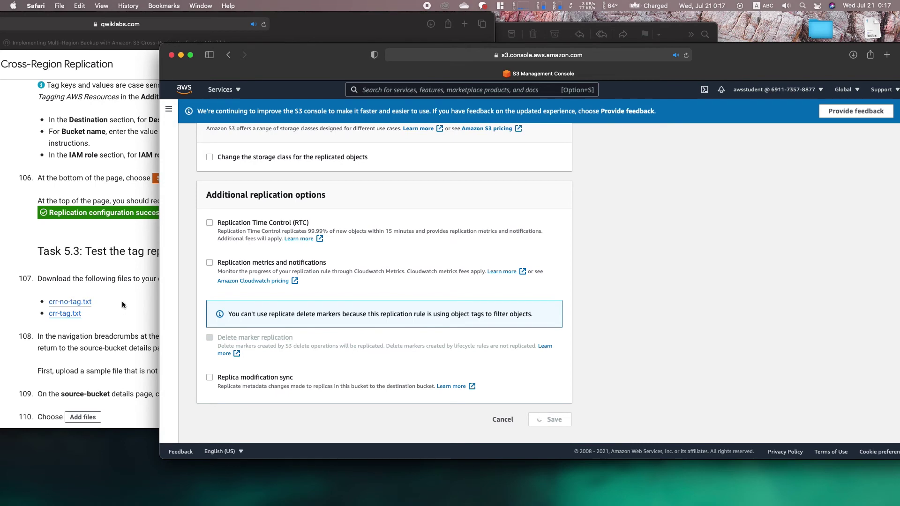
- Download the sample file crr-no-tag.txt from the Task 5.3 instructions into the Recorded folder
left_click(123, 306)
right_click(84, 302)
left_click(127, 343)
left_click(322, 310)
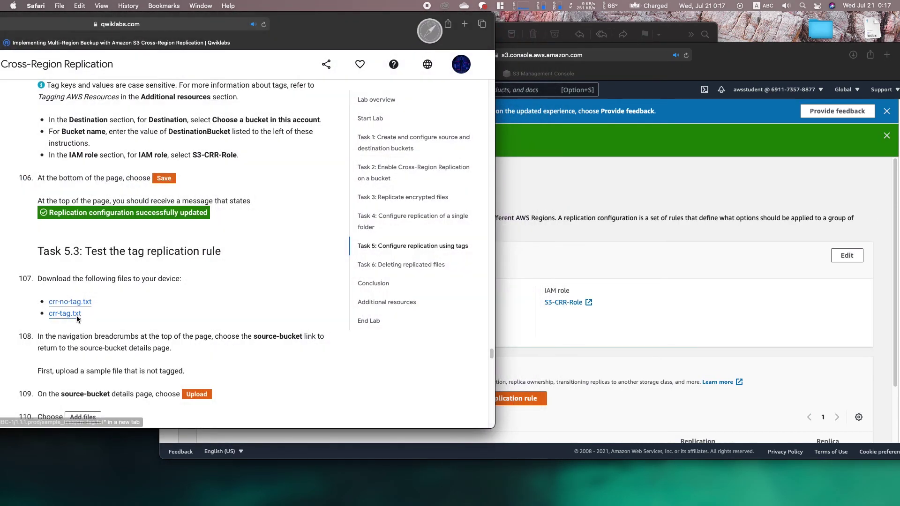
- Download the sample file crr-tag.txt from the lab page into the Recorded folder
left_click(77, 319, "super")
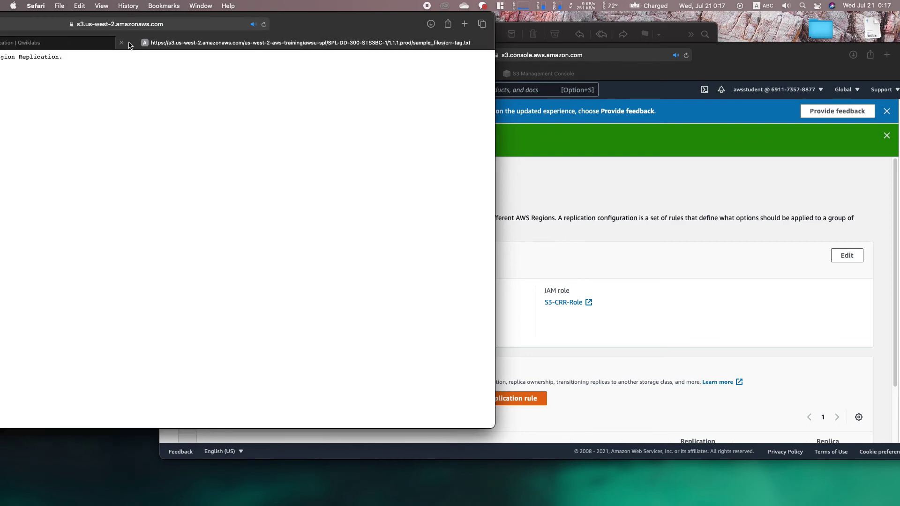
left_click(123, 43)
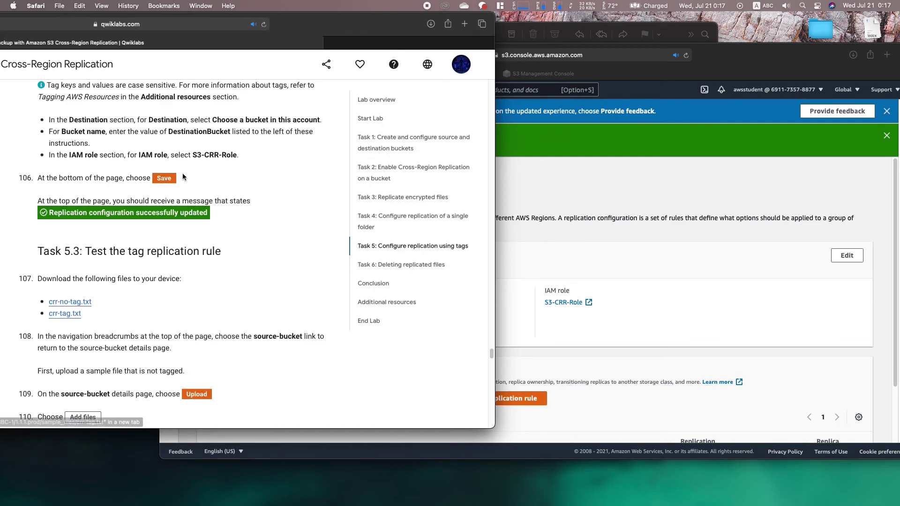
right_click(72, 319)
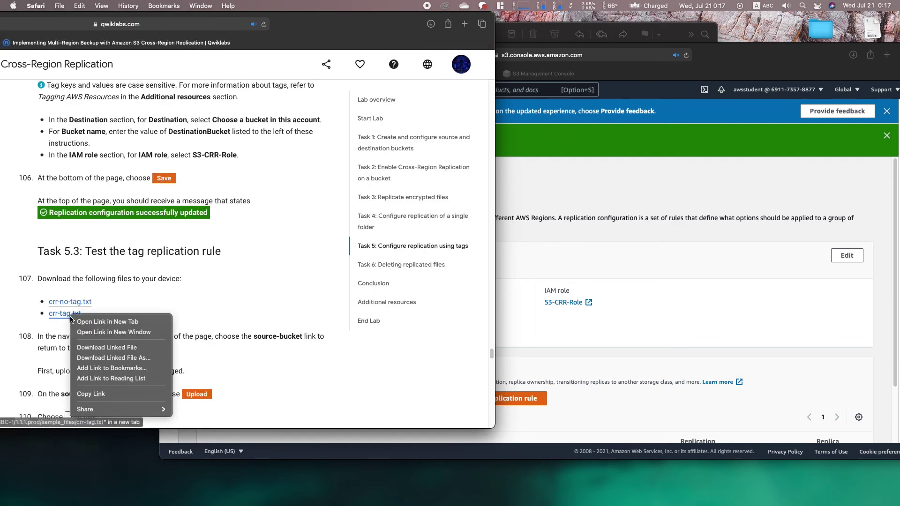
left_click(122, 359)
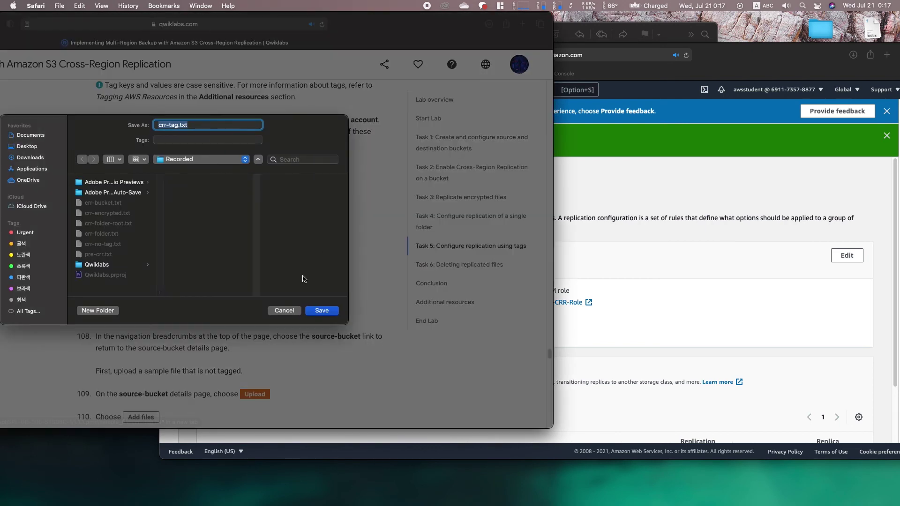
left_click(309, 306)
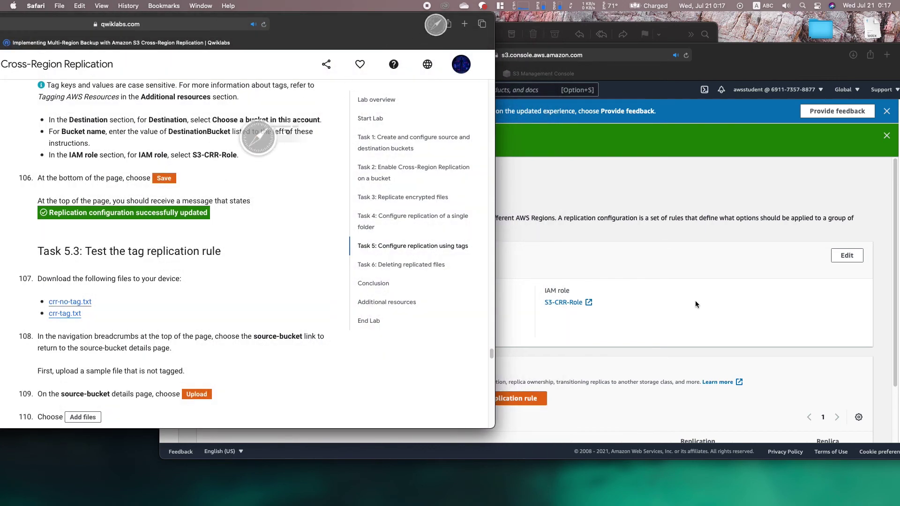
- Return to the object list of source-bucket-67480646 and read the lab's instructions for uploading the untagged file
left_click(696, 303)
scroll(641, 314, "down", 3)
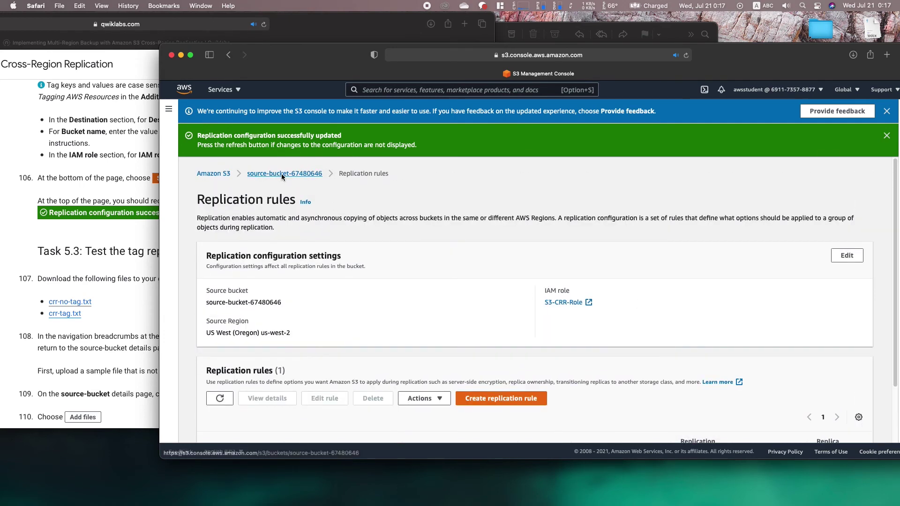
left_click(281, 174)
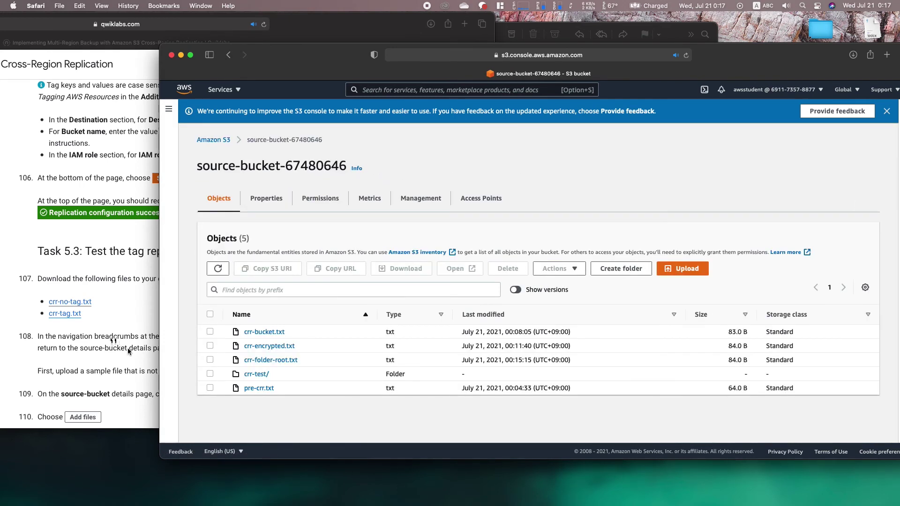
left_click(128, 348)
scroll(128, 348, "down", 4)
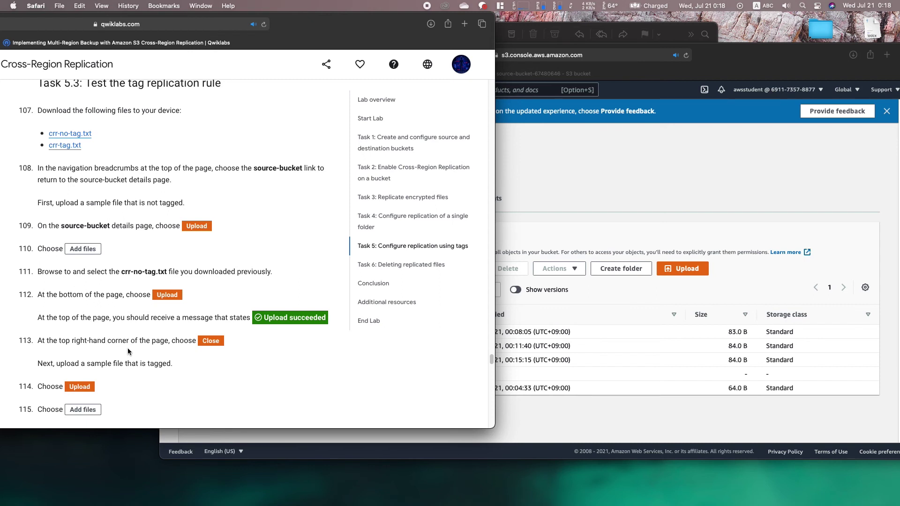
- Upload crr-no-tag.txt to source-bucket-67480646 without any tags and close the upload status page
left_click(748, 219)
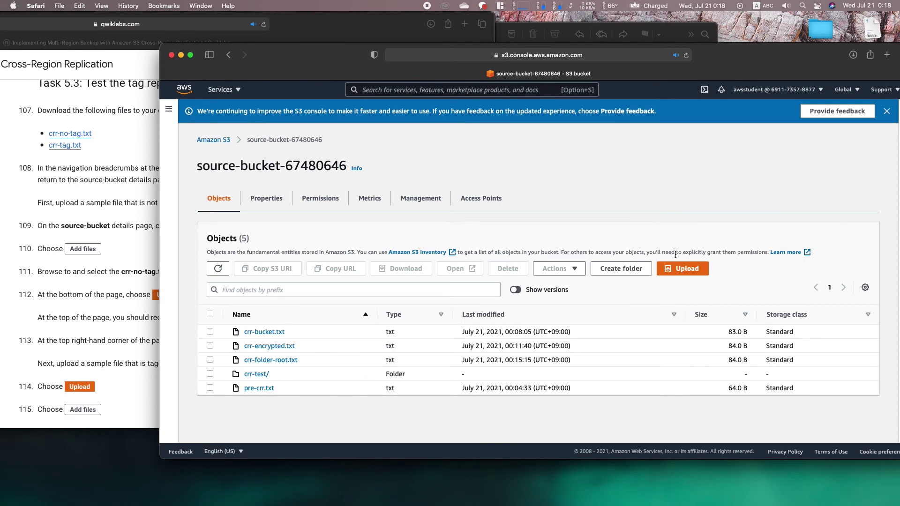
left_click(676, 269)
left_click(482, 256)
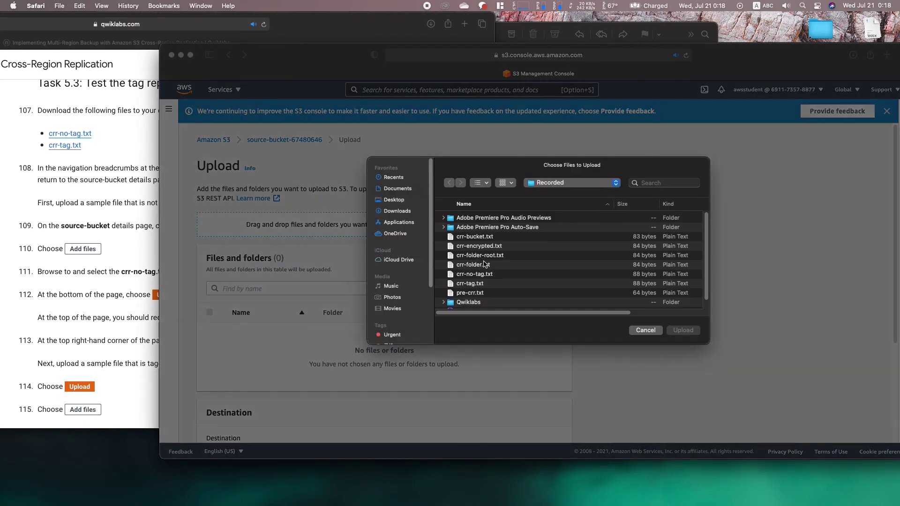
double_click(484, 276)
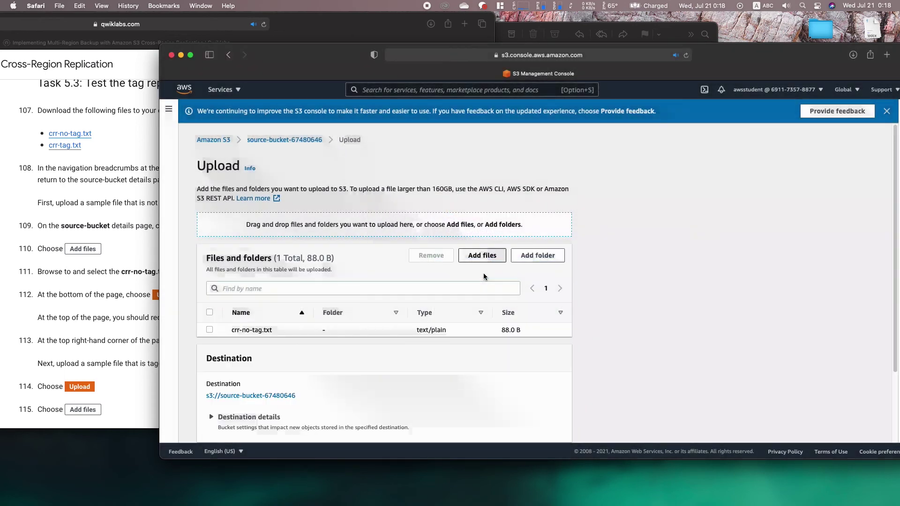
scroll(341, 380, "down", 4)
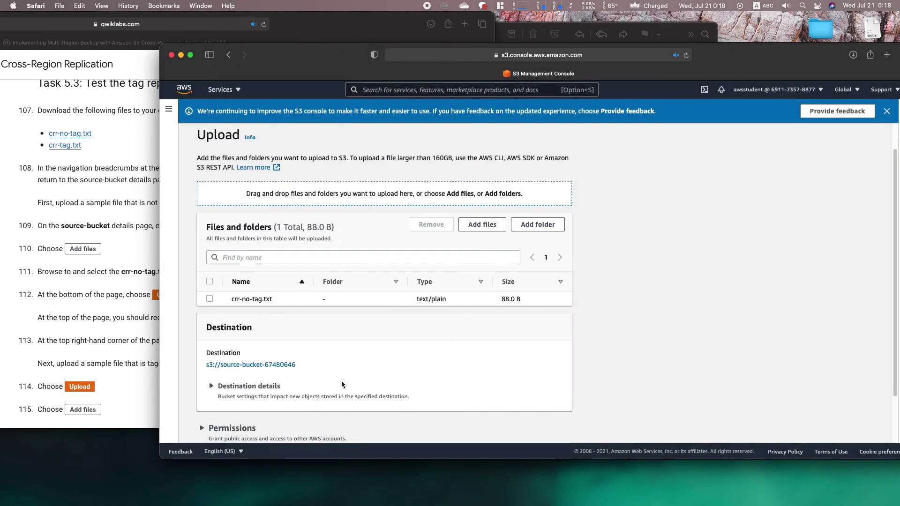
left_click(135, 316)
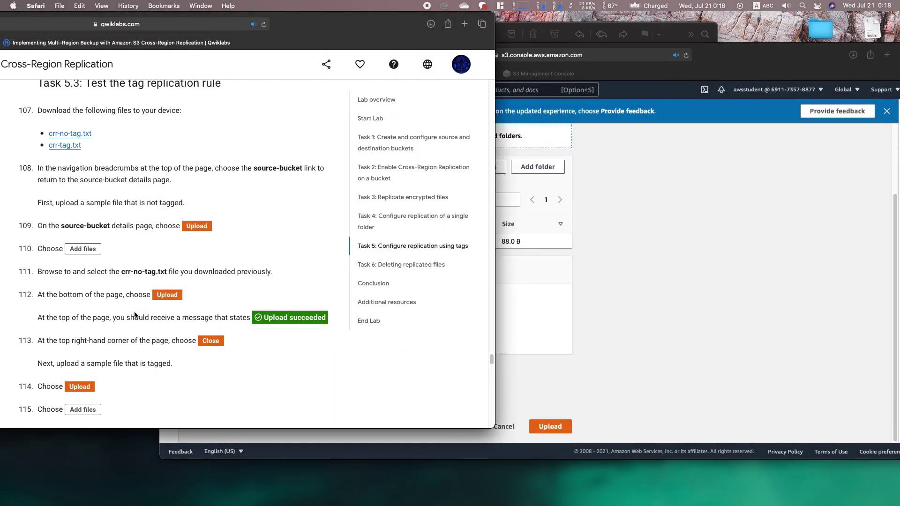
left_click(498, 351)
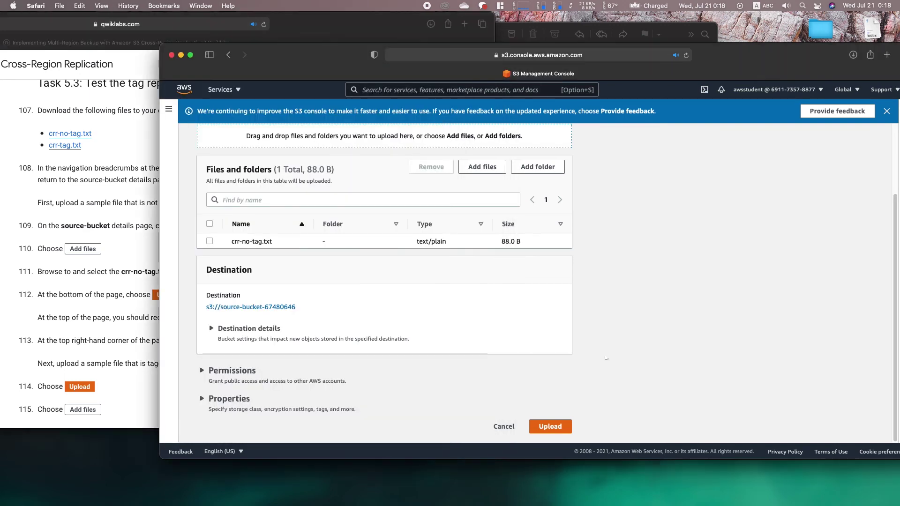
left_click(550, 426)
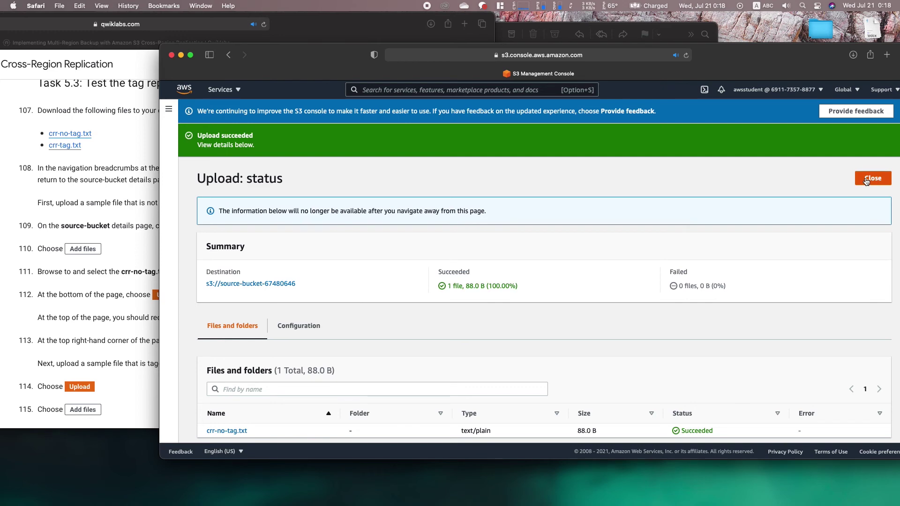
left_click(873, 178)
- Read the lab's tagged-file upload instructions and add crr-tag.txt to a new upload in source-bucket-67480646
left_click(133, 339)
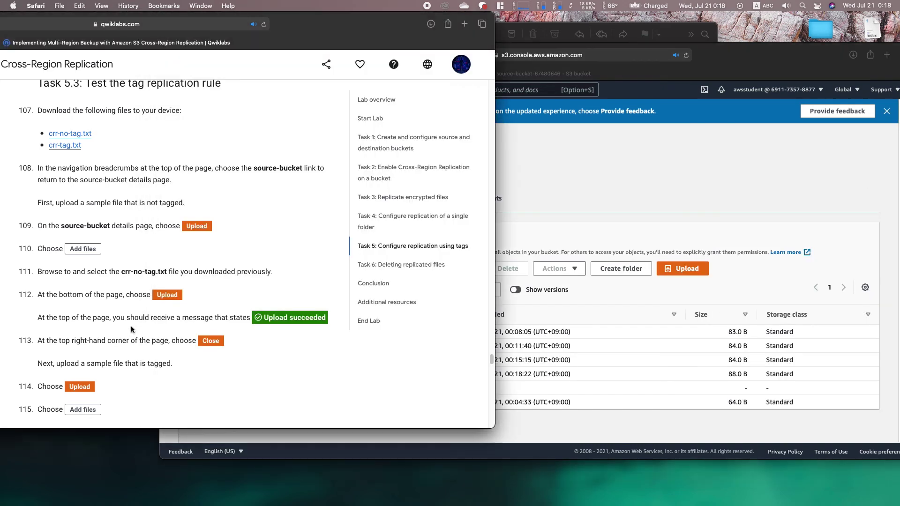
scroll(132, 334, "down", 5)
scroll(131, 329, "down", 1)
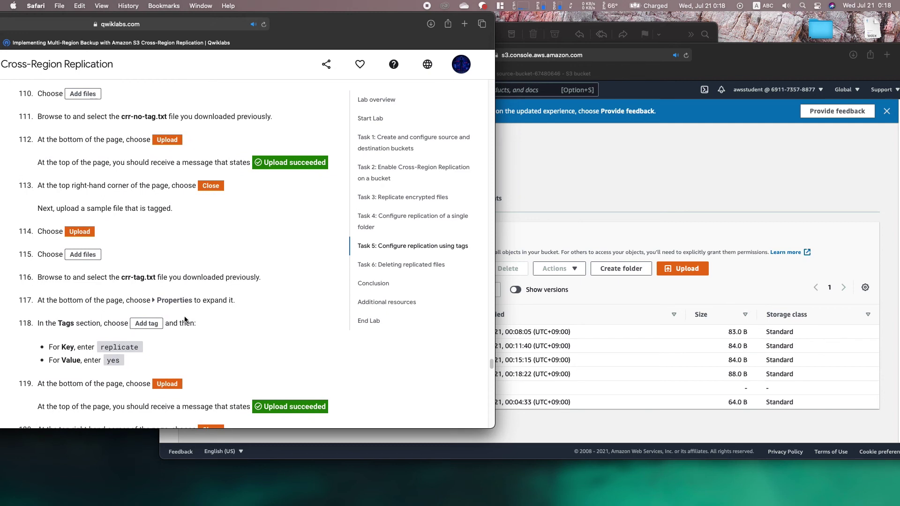
left_click(710, 204)
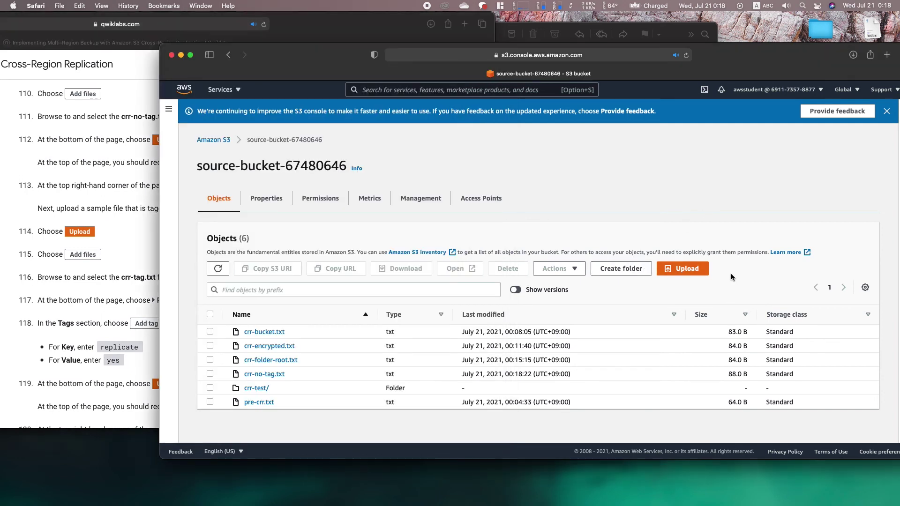
left_click(683, 268)
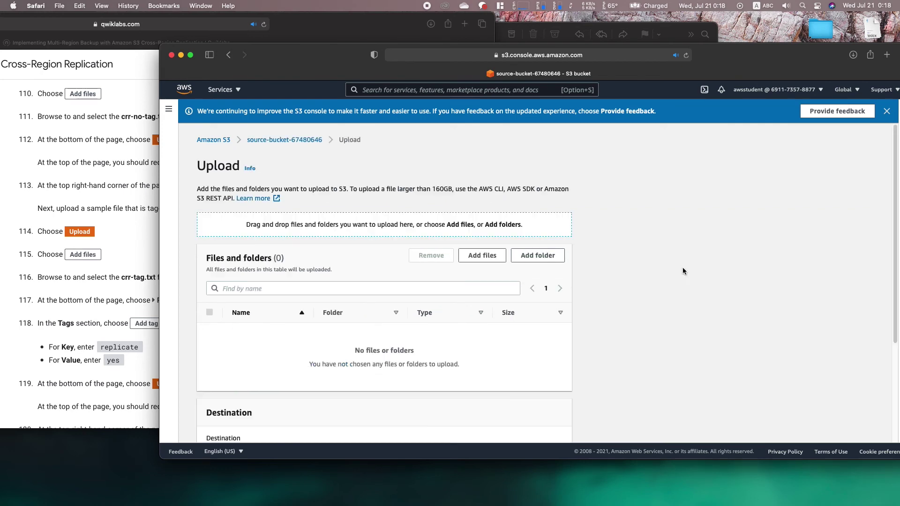
left_click(496, 260)
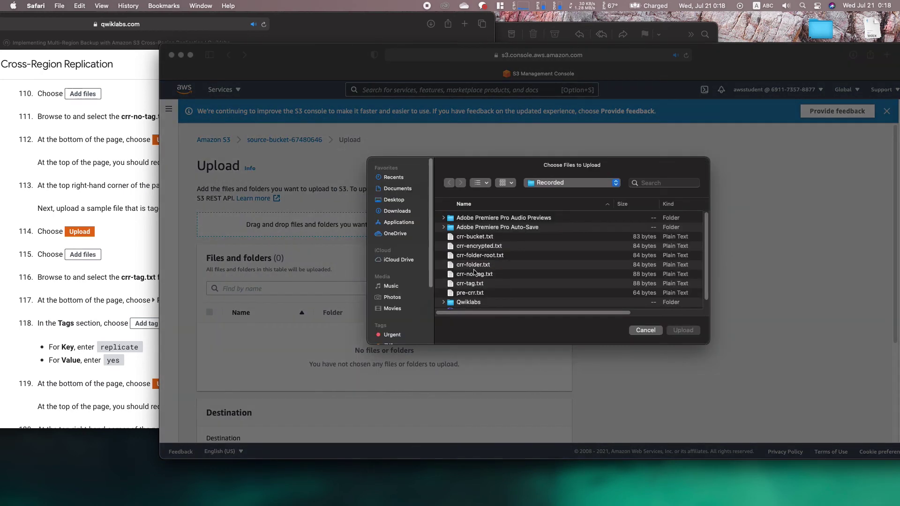
double_click(470, 283)
scroll(415, 308, "down", 4)
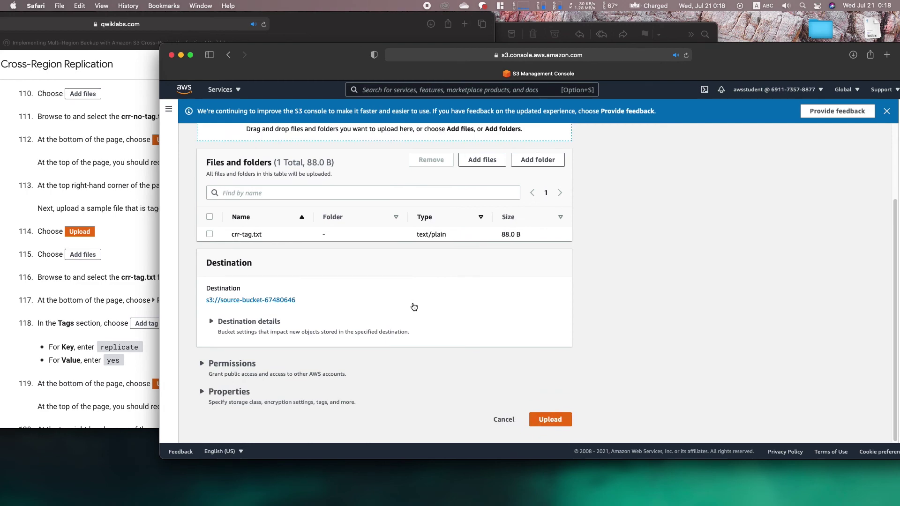
- Add a tag with key replicate and value yes in the upload's properties
left_click(202, 391)
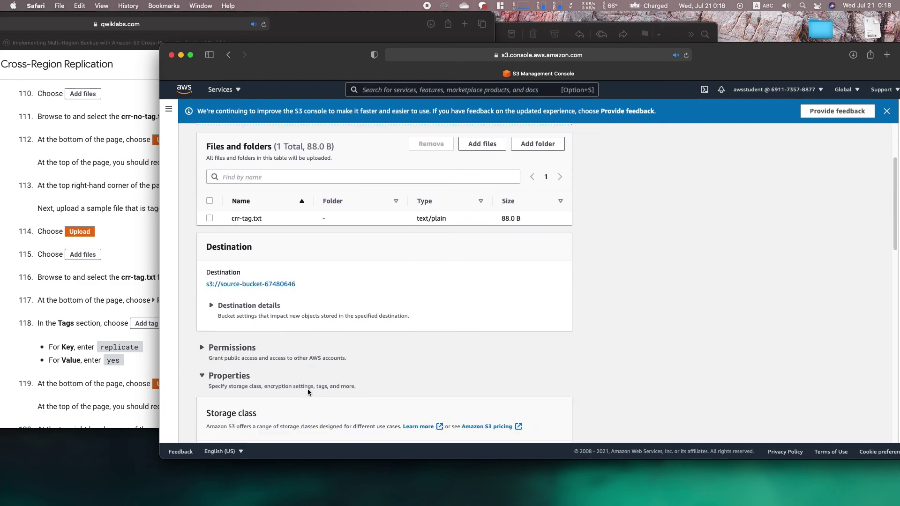
scroll(308, 392, "down", 10)
scroll(308, 392, "down", 2)
left_click(229, 292)
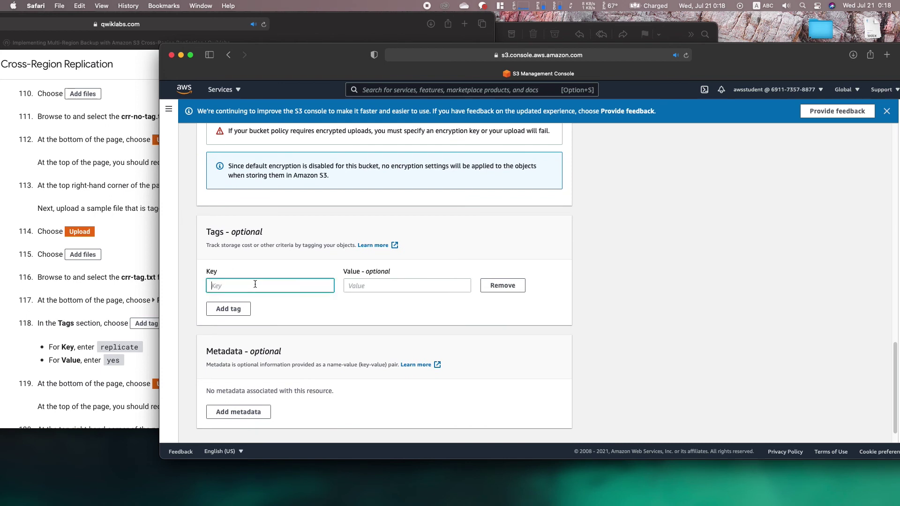
type("replicate")
key("Tab")
type("yes")
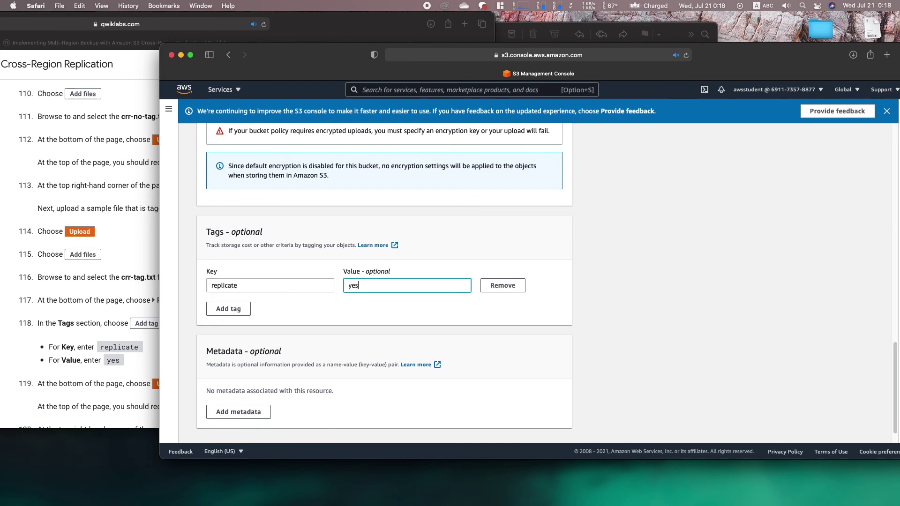
- Upload the tagged crr-tag.txt to source-bucket-67480646 and close the upload status page
scroll(397, 368, "down", 1)
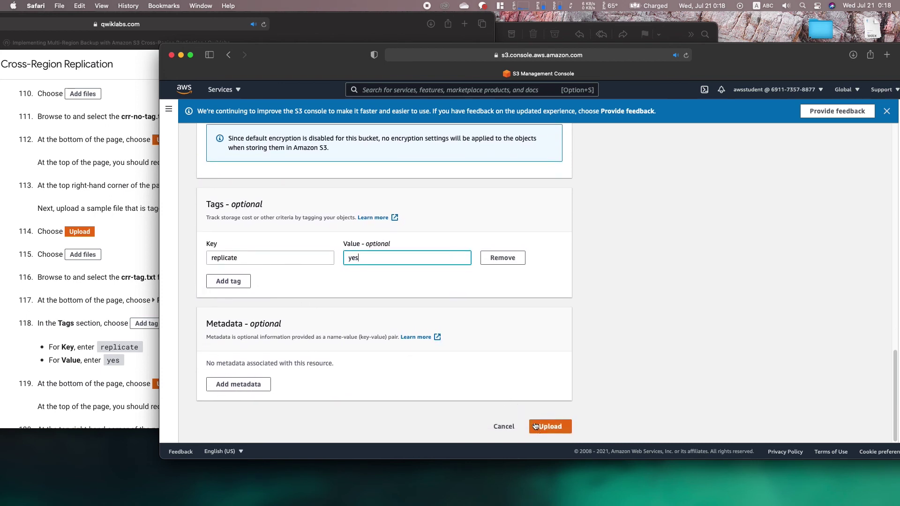
left_click(544, 424)
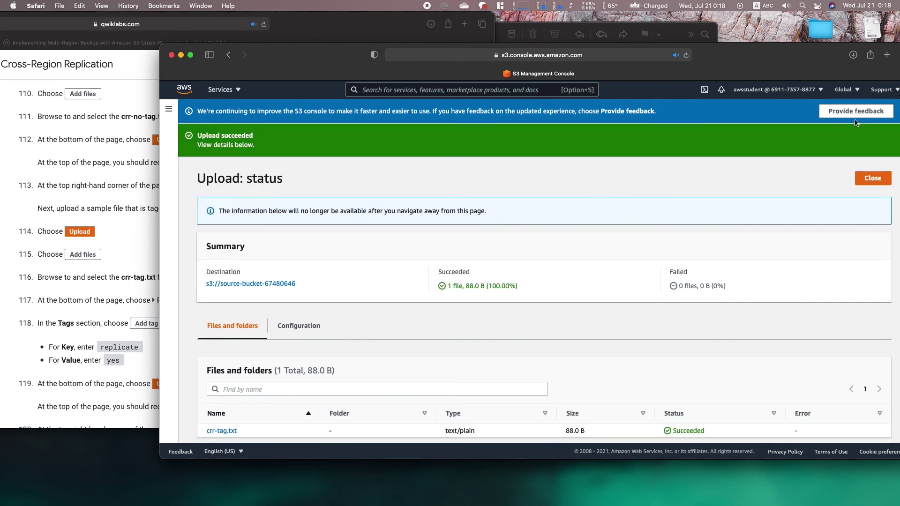
left_click(867, 174)
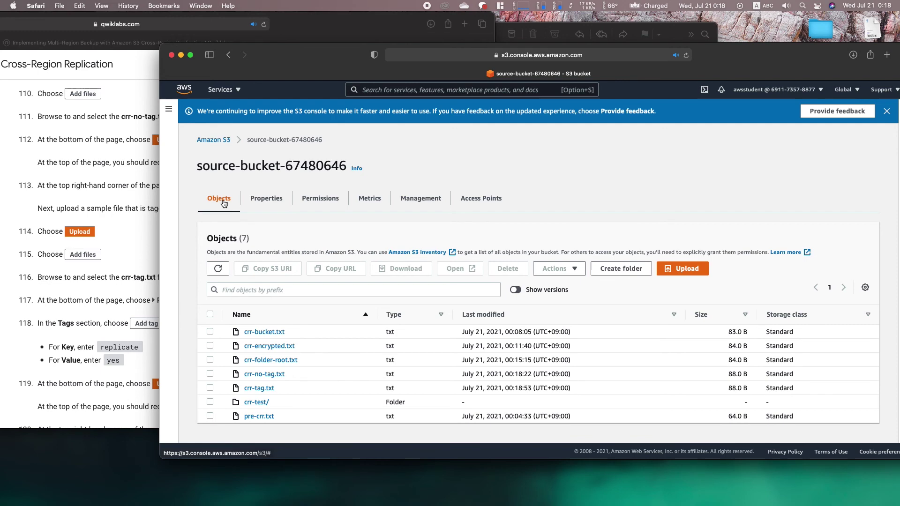
- Read the lab's replication verification instructions, then open destination-bucket-67480646 and refresh its object list
left_click(95, 293)
scroll(94, 294, "down", 10)
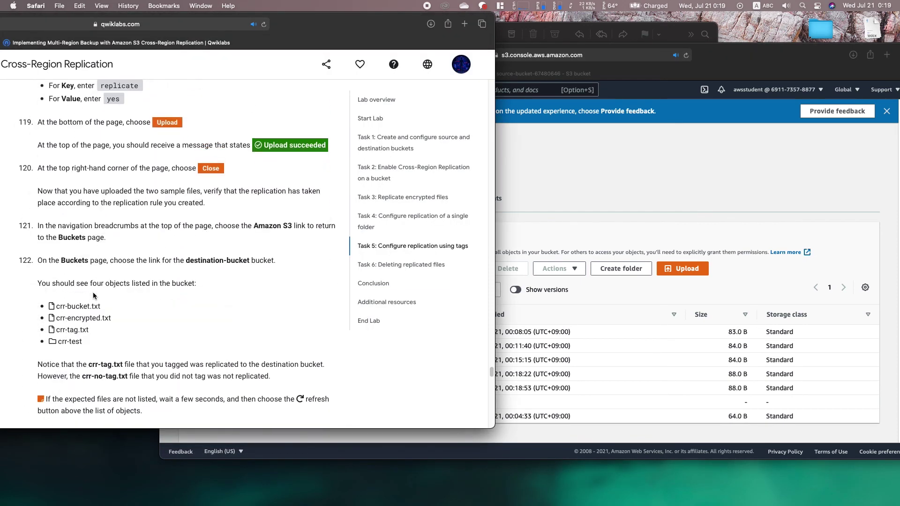
left_click(628, 204)
left_click(221, 146)
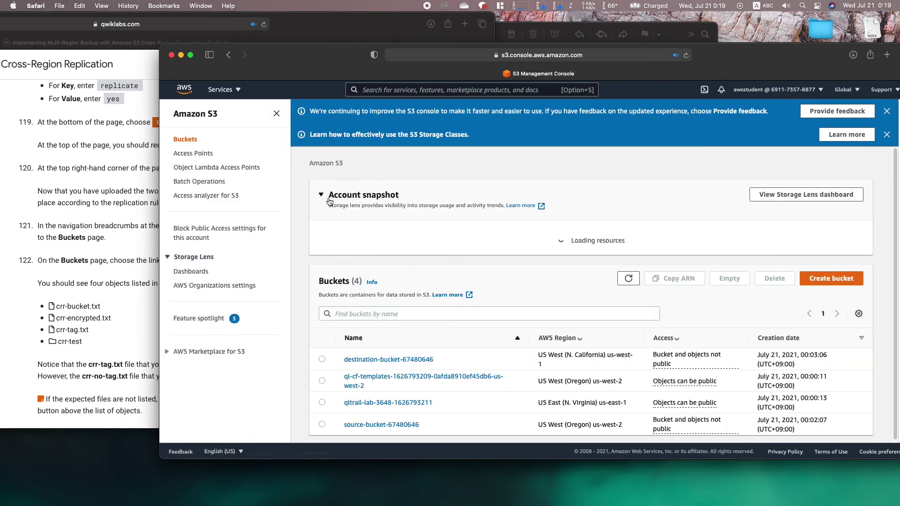
left_click(373, 360)
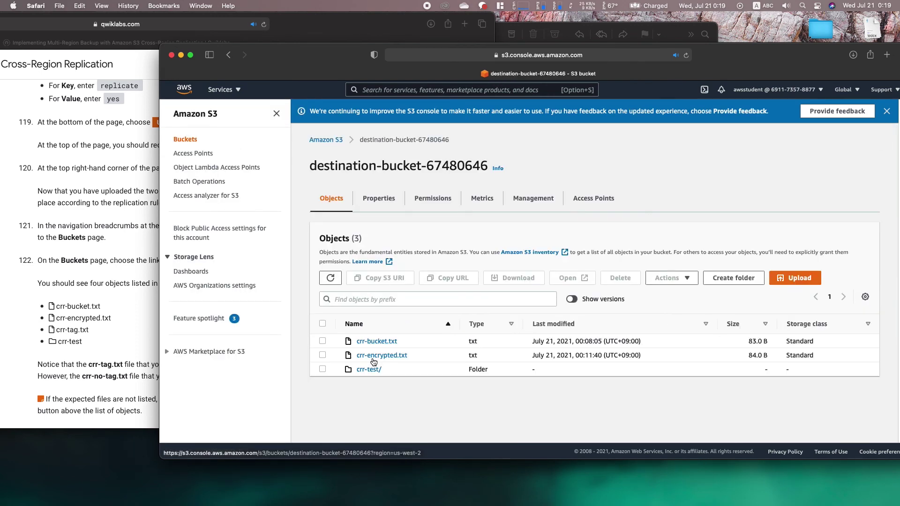
left_click(331, 278)
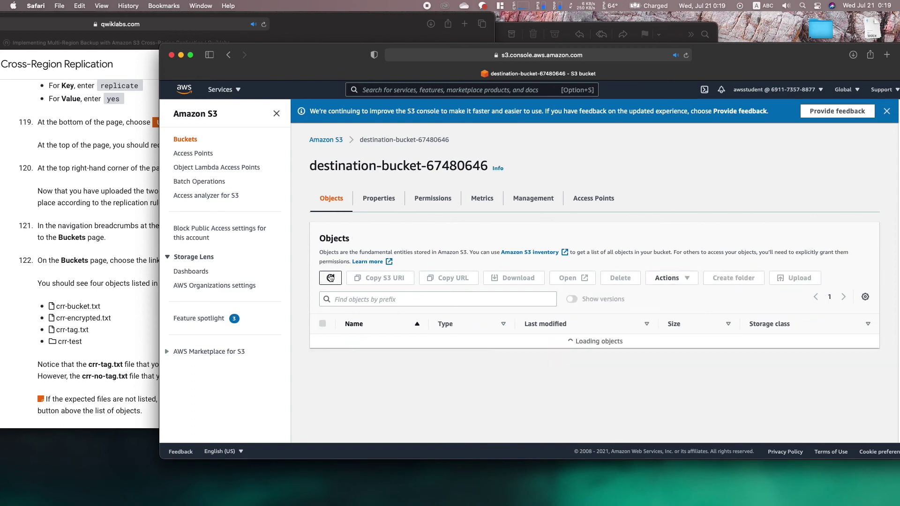
left_click(330, 278)
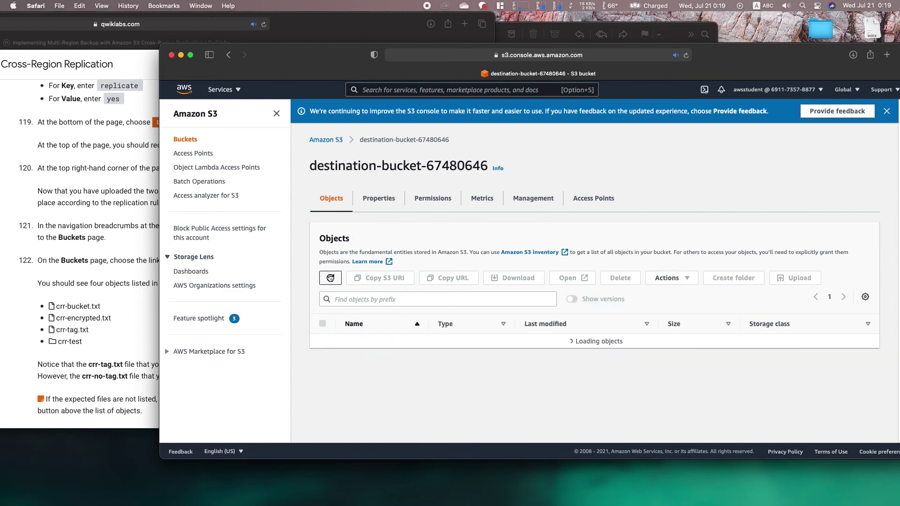
- Review the lab's expected destination objects and refresh destination-bucket-67480646 again to check for crr-tag.txt
left_click(140, 333)
scroll(141, 335, "down", 3)
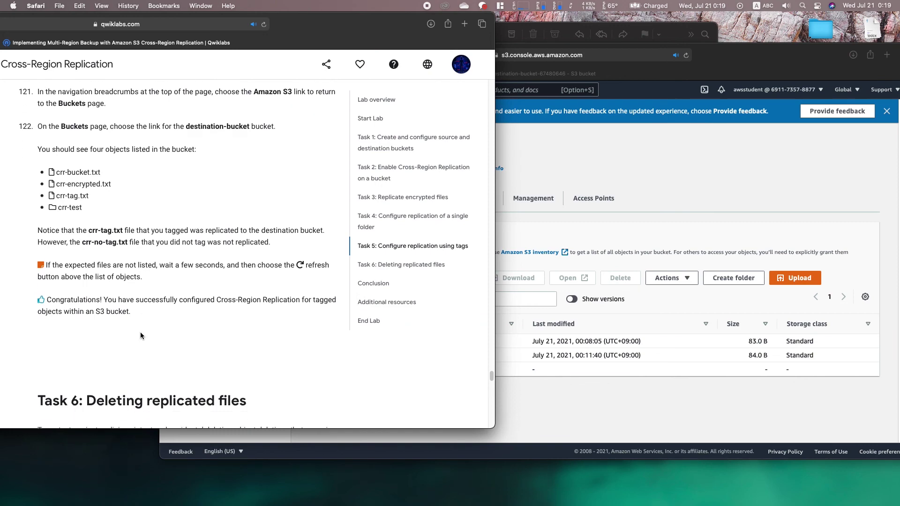
scroll(140, 336, "down", 2)
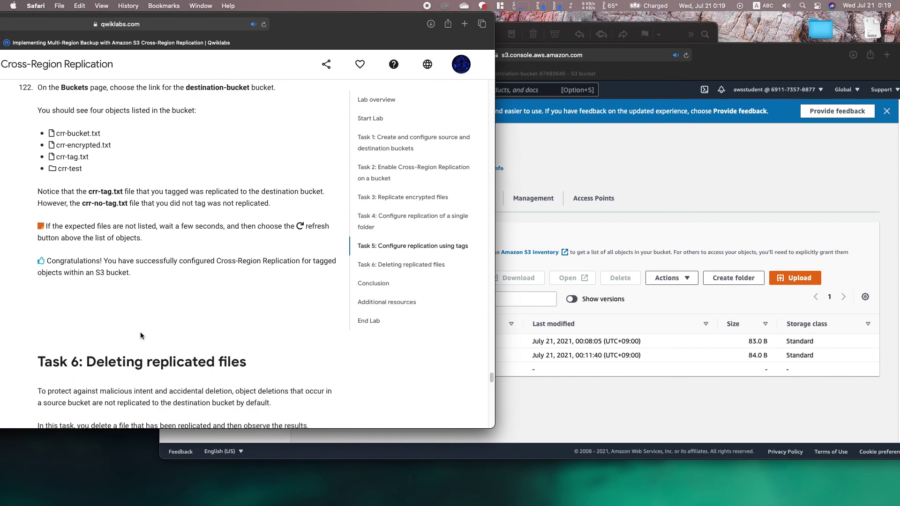
left_click(686, 209)
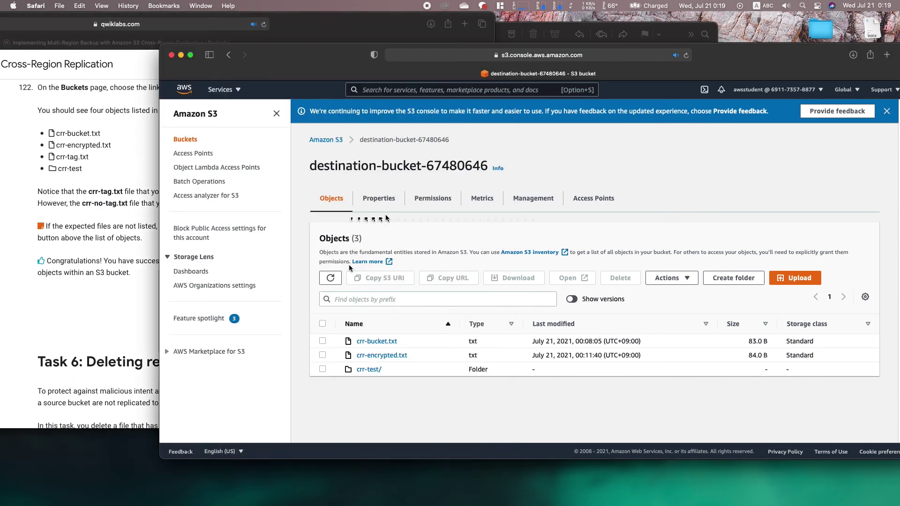
left_click(330, 280)
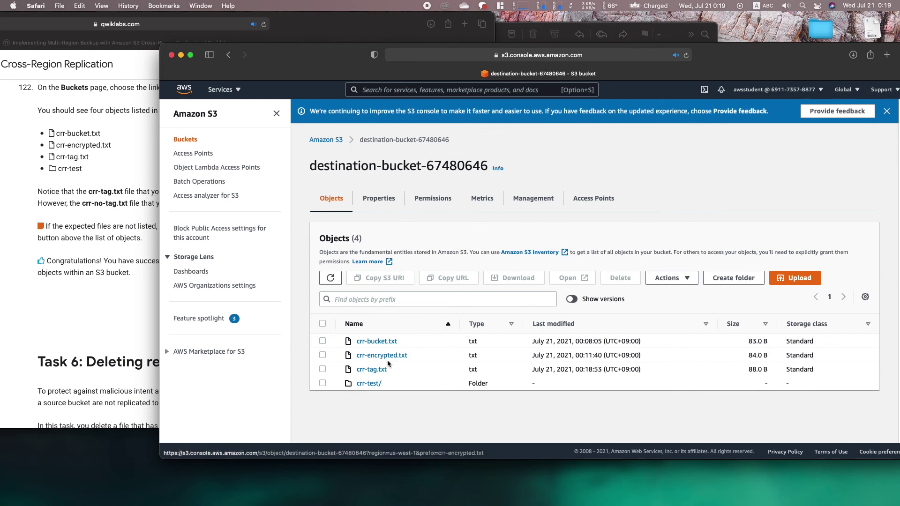
left_click_drag(394, 369, 356, 370)
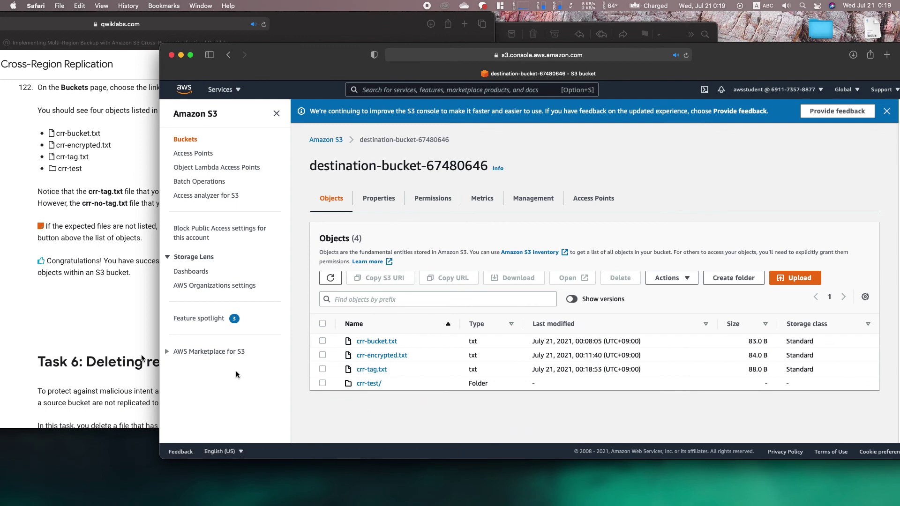
- Read the Task 6 instructions on deleting replicated files and open source-bucket-67480646 from the bucket list
left_click(101, 351)
scroll(100, 351, "down", 5)
scroll(101, 350, "down", 3)
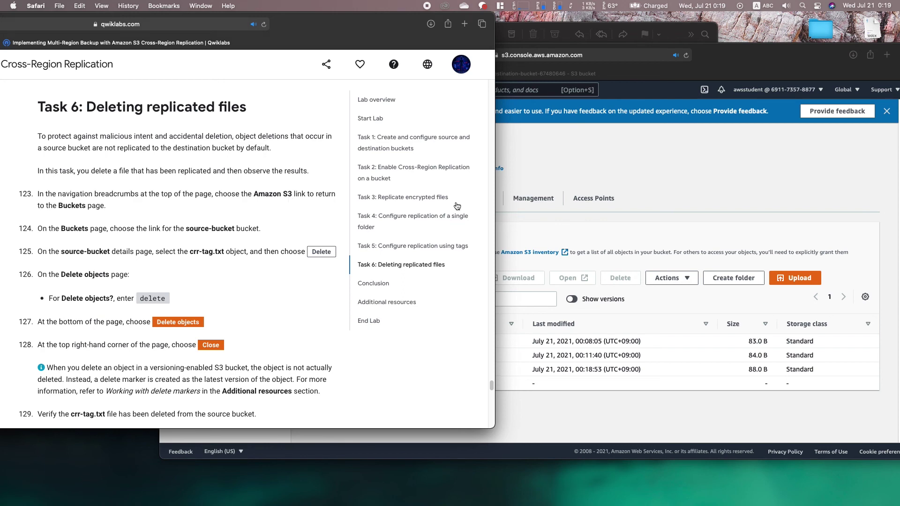
left_click(641, 212)
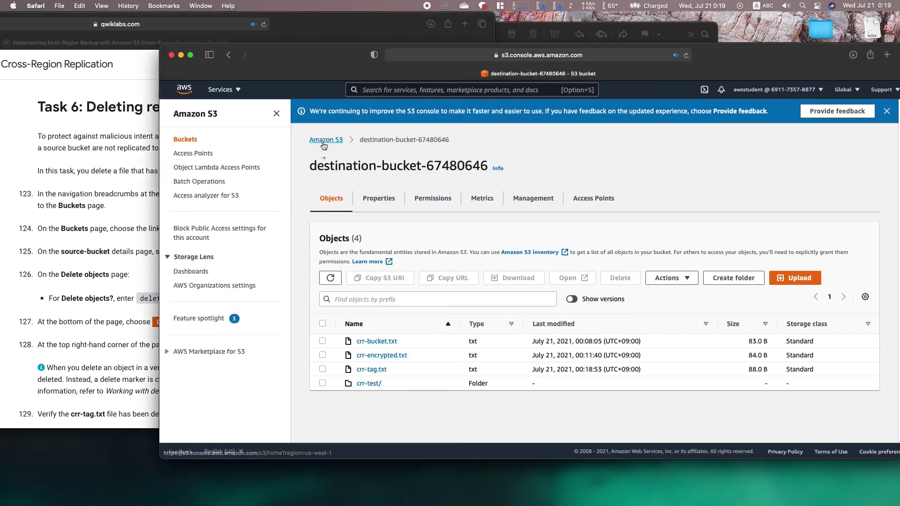
left_click(323, 143)
left_click(121, 264)
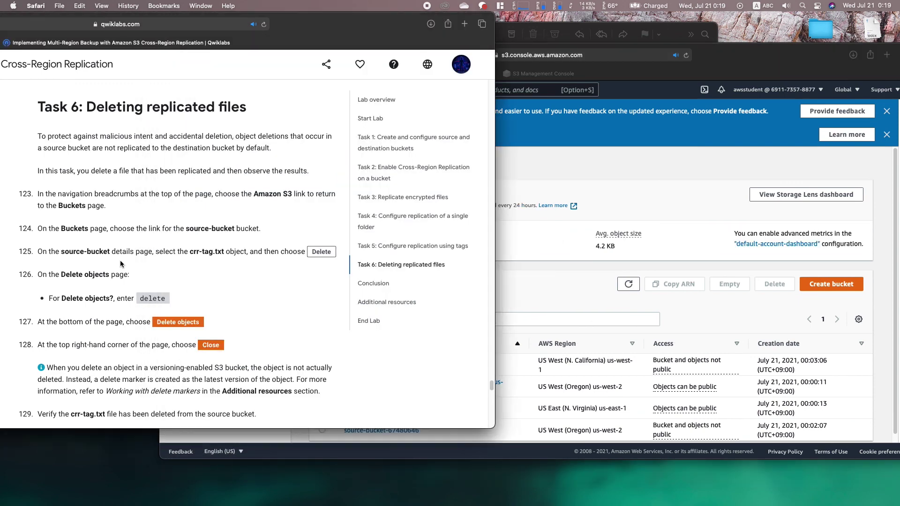
scroll(121, 264, "down", 4)
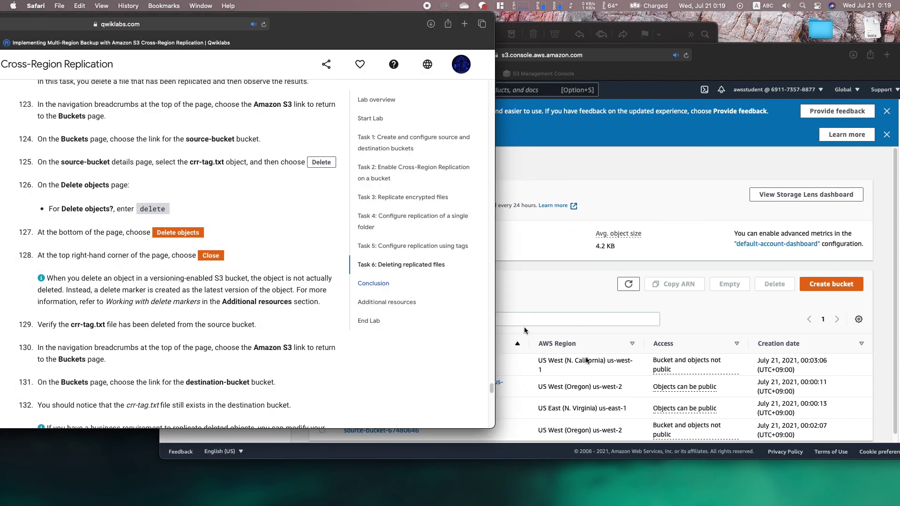
left_click(569, 394)
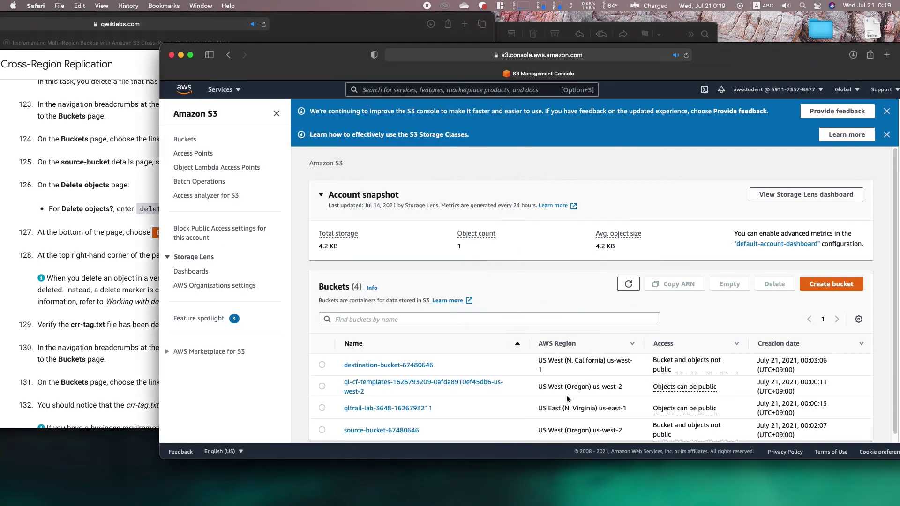
left_click(415, 431)
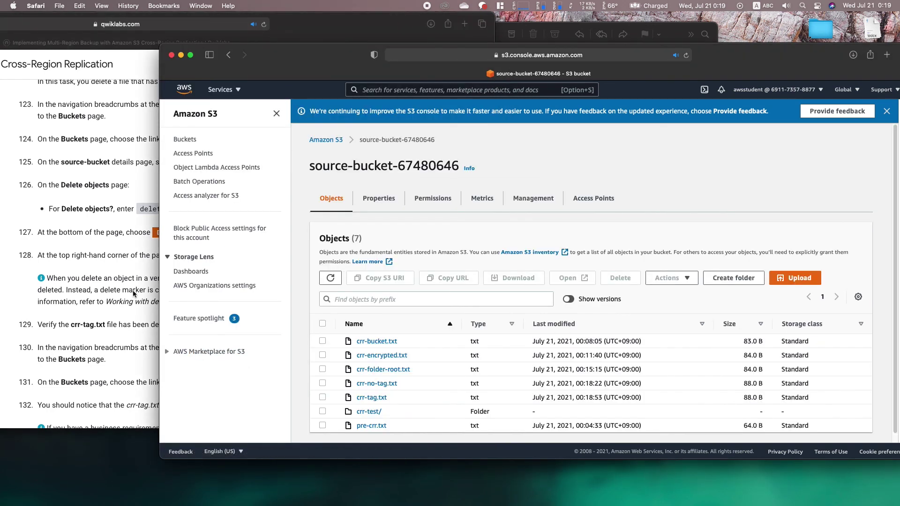
- Delete crr-tag.txt from source-bucket-67480646 following the lab's instructions, entering delete as the confirmation text
left_click(134, 301)
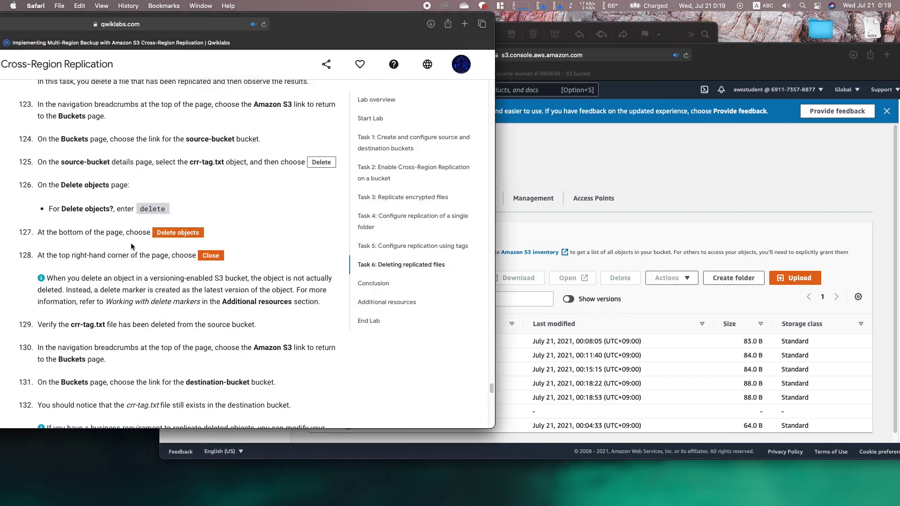
left_click(693, 203)
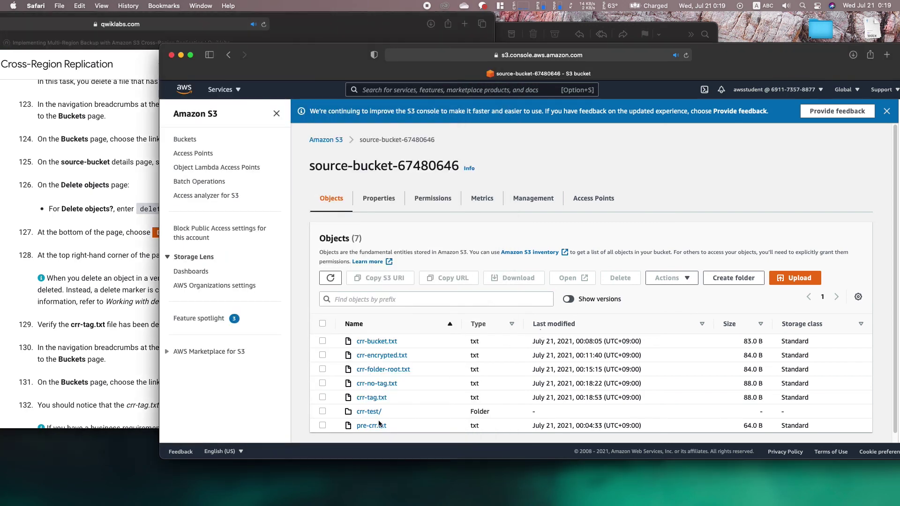
left_click(323, 397)
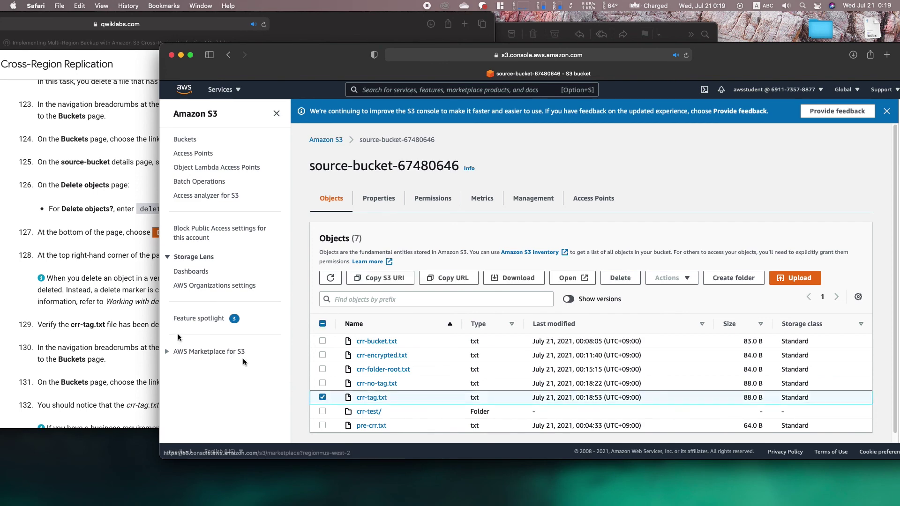
left_click(150, 334)
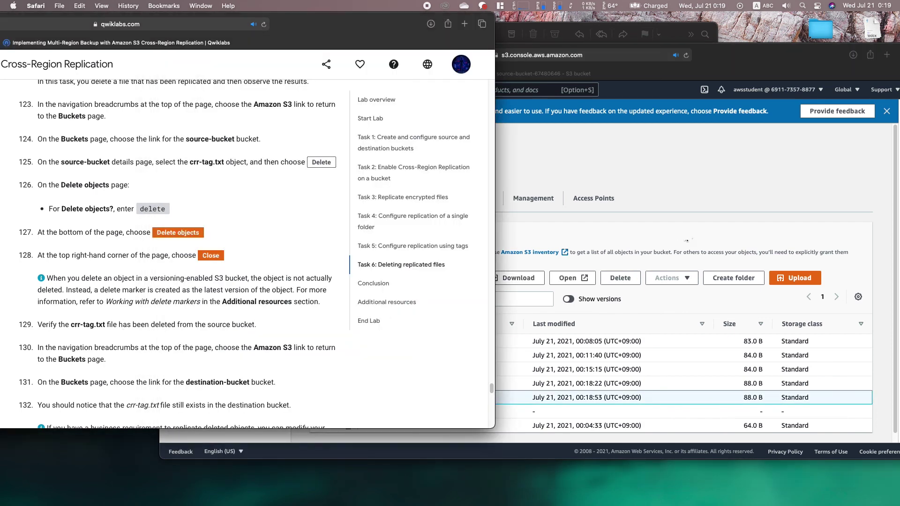
left_click(607, 305)
left_click(623, 279)
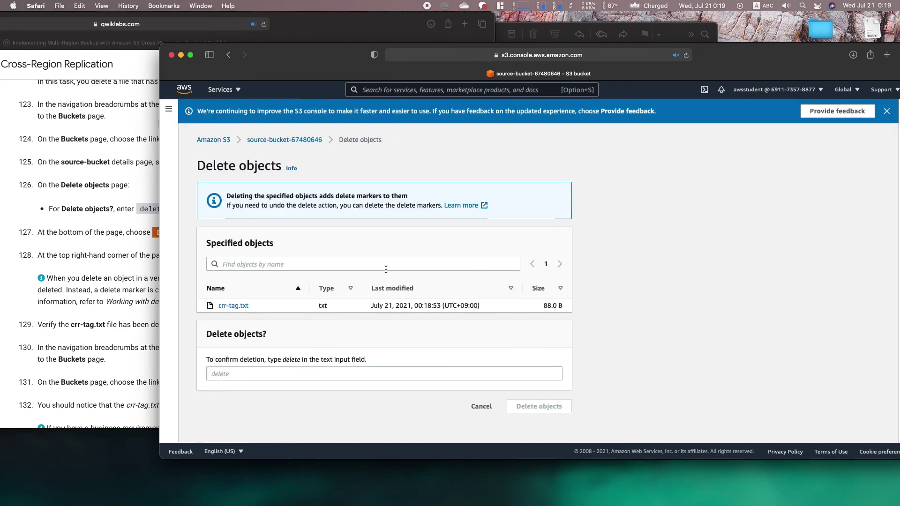
left_click(416, 373)
type("dele")
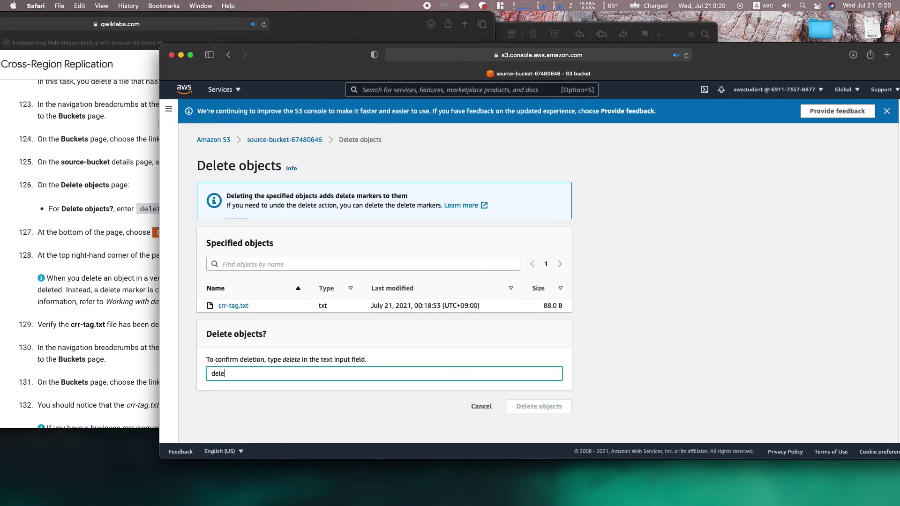
type("te")
left_click(538, 406)
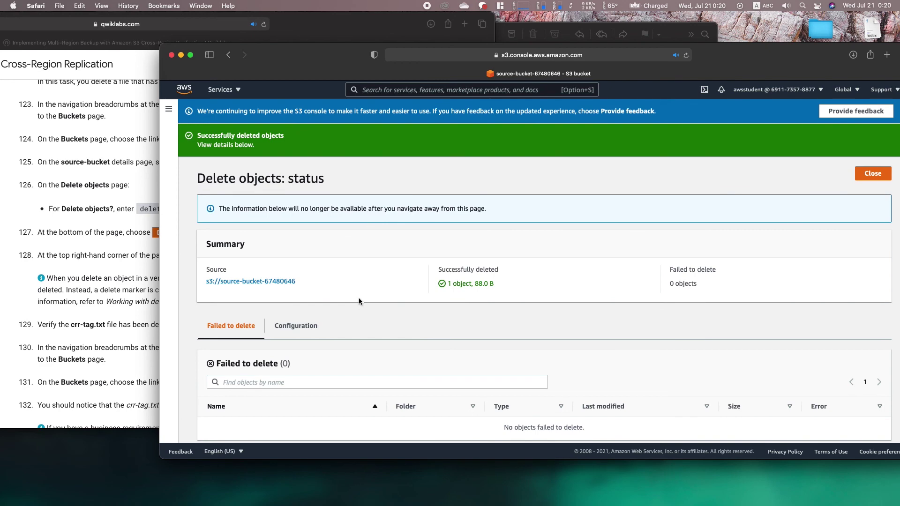
- Read the lab's remaining Task 6 instructions and close the deletion status page to return to the source bucket's object list
left_click(139, 316)
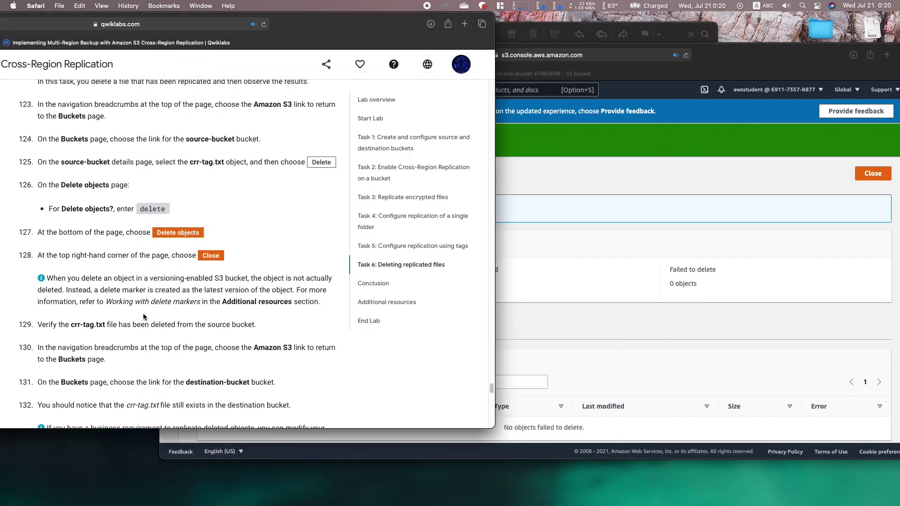
scroll(143, 316, "down", 2)
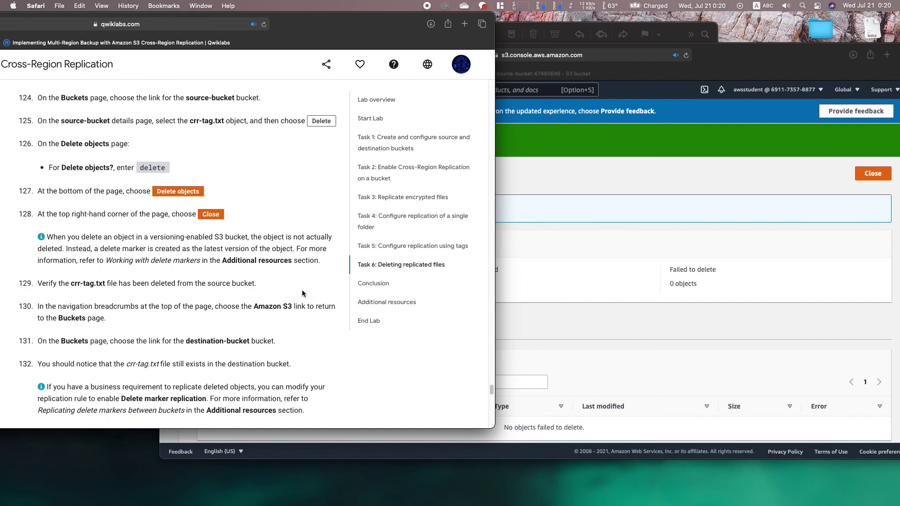
left_click(634, 243)
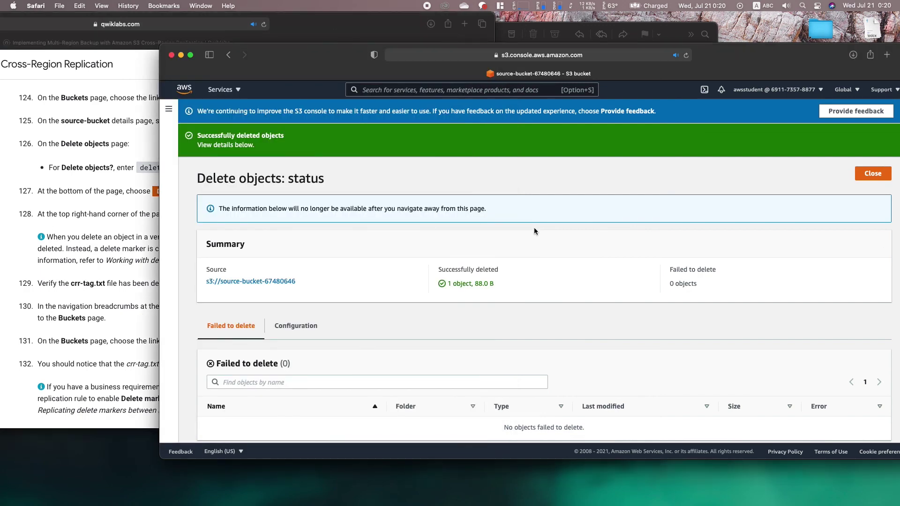
left_click(879, 172)
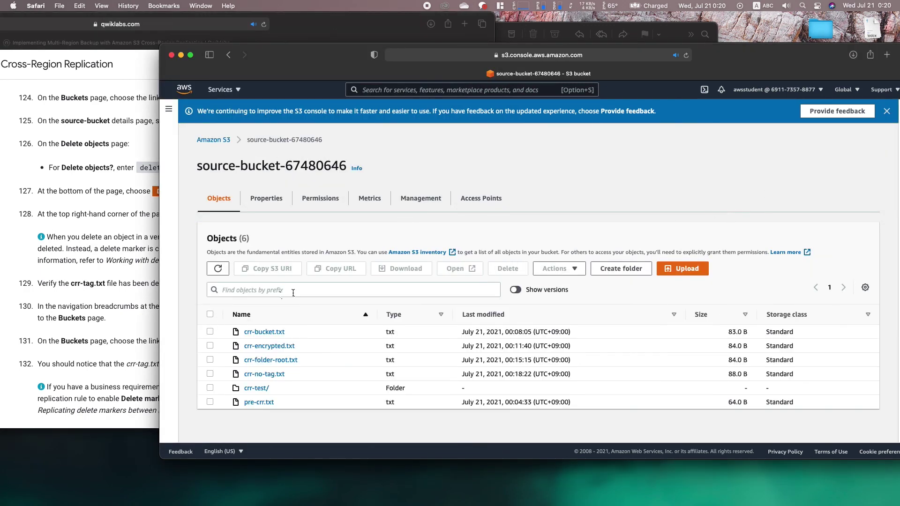
- Open destination-bucket-67480646 from the bucket list as the lab instructs and refresh its objects to check for crr-tag.txt
left_click(101, 243)
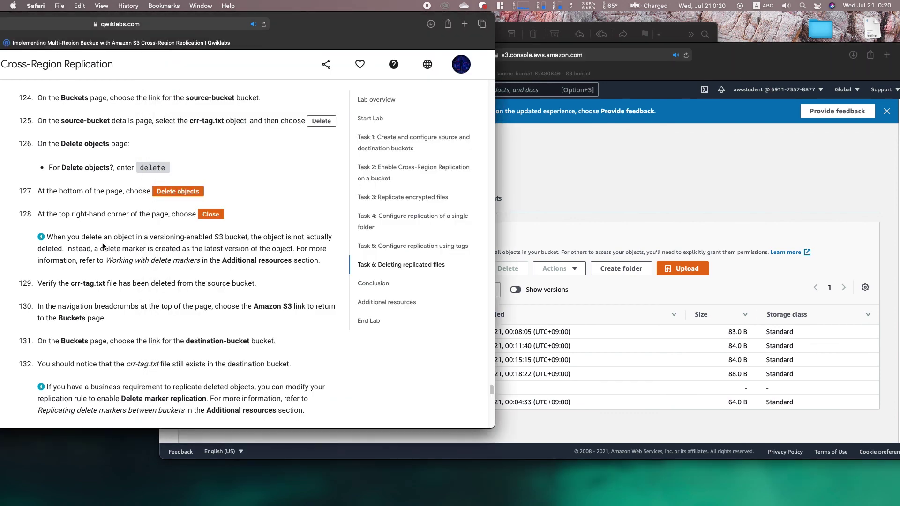
left_click(573, 230)
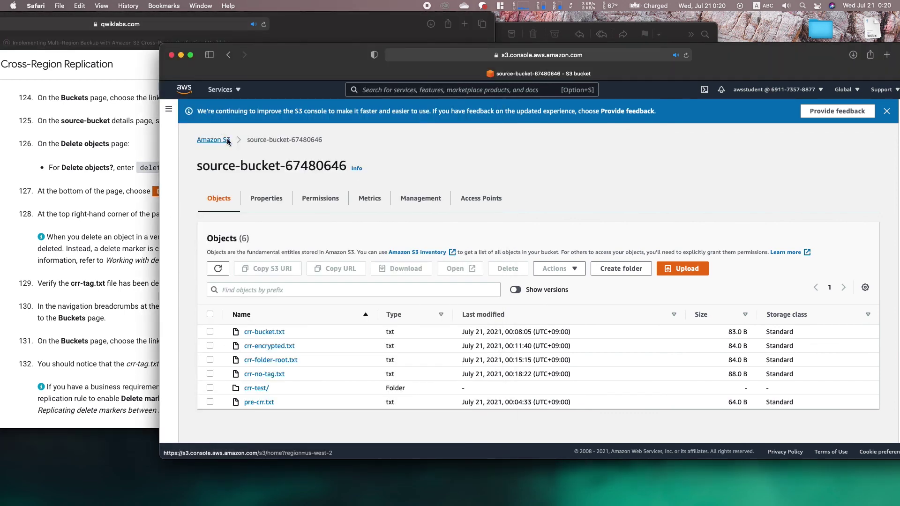
left_click(221, 140)
left_click(363, 326)
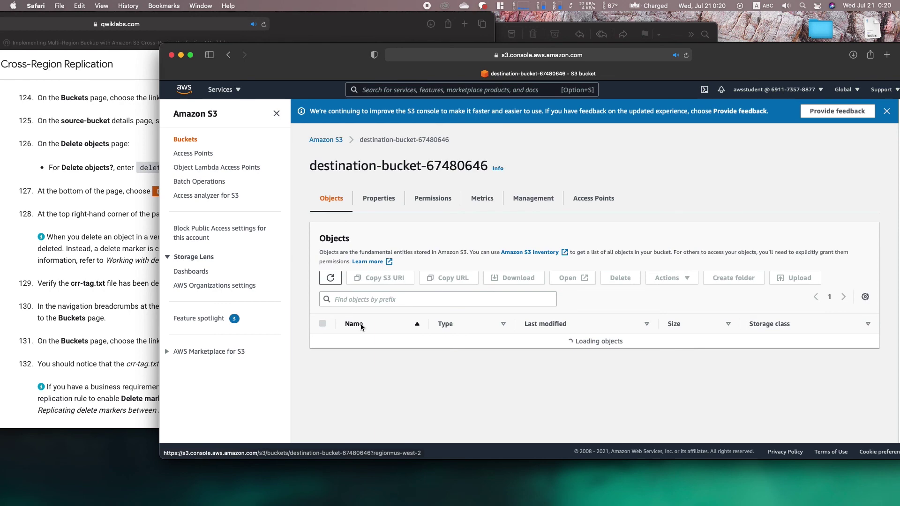
left_click(331, 278)
- Read the lab's closing Task 6 notes on delete marker replication and the Conclusion section
left_click(84, 341)
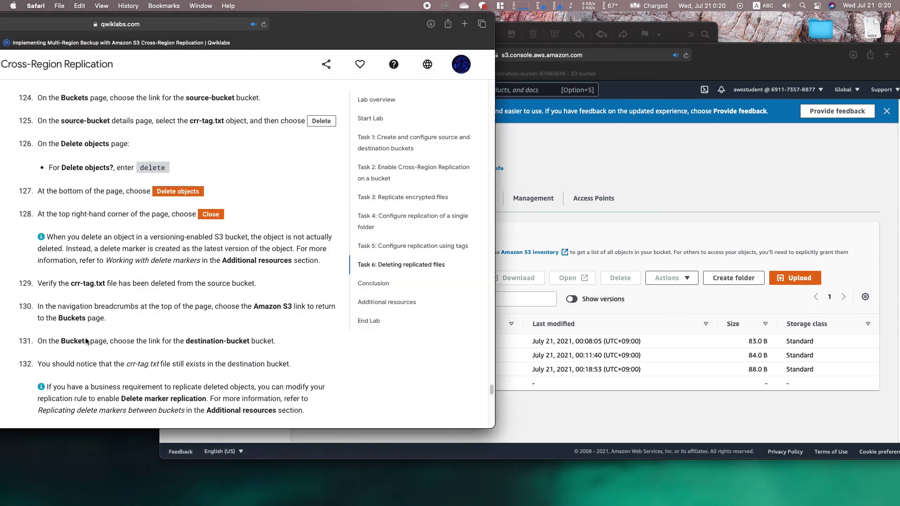
scroll(85, 341, "down", 5)
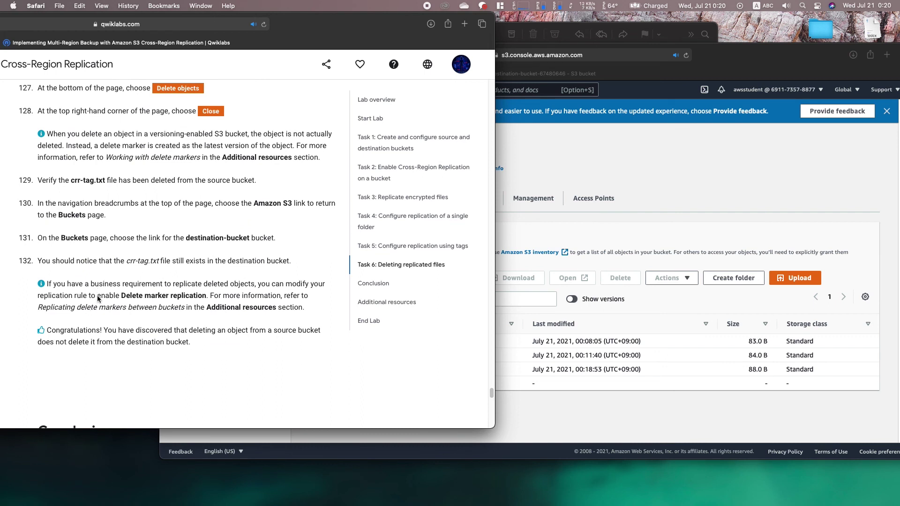
scroll(98, 300, "down", 5)
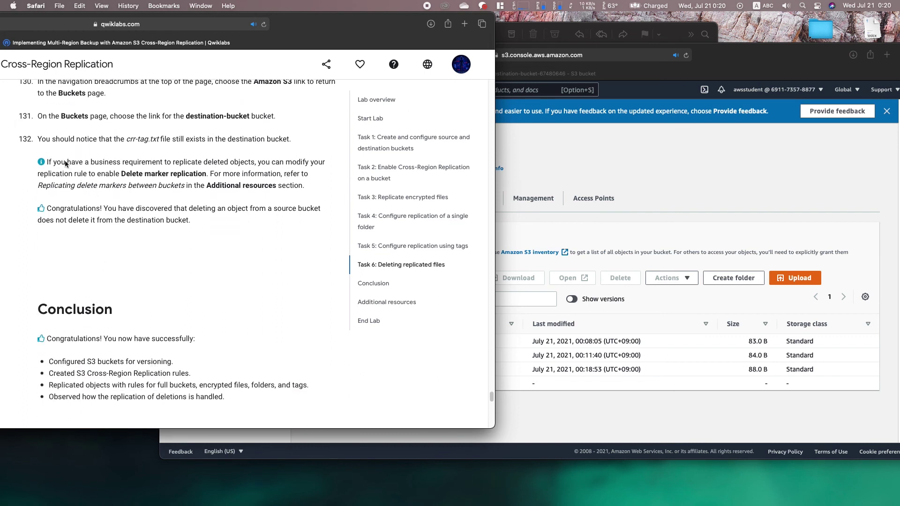